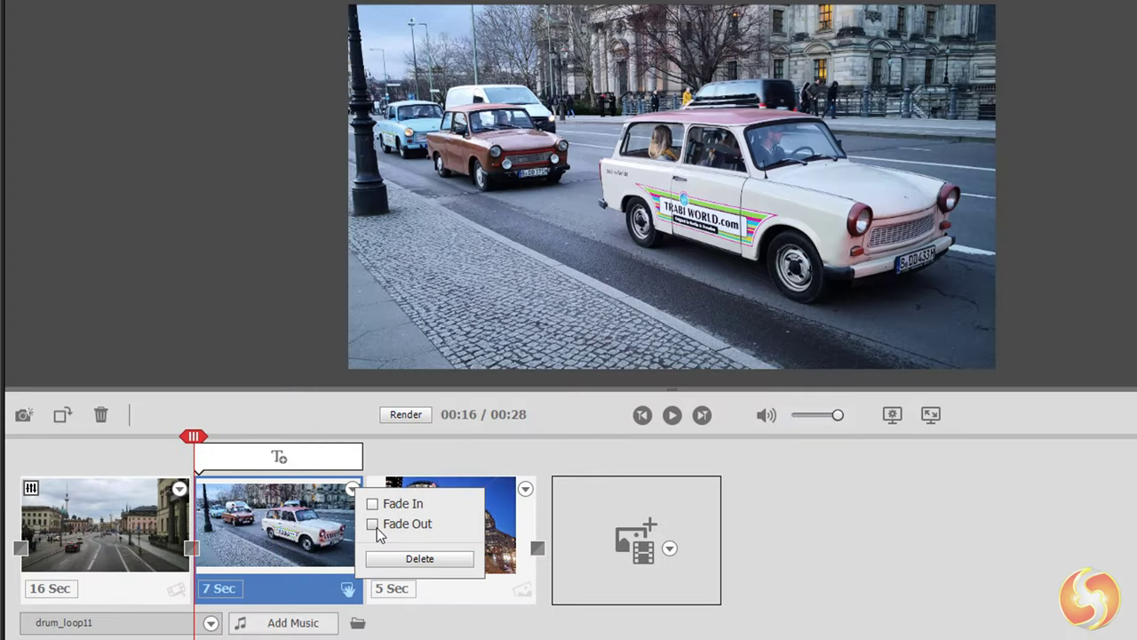
Step: Add a Fade Out to the 7-second Trabant clip and preview it from about 00:20
{"action": "left_click", "coordinate": [374, 525]}
{"action": "left_click", "coordinate": [317, 506]}
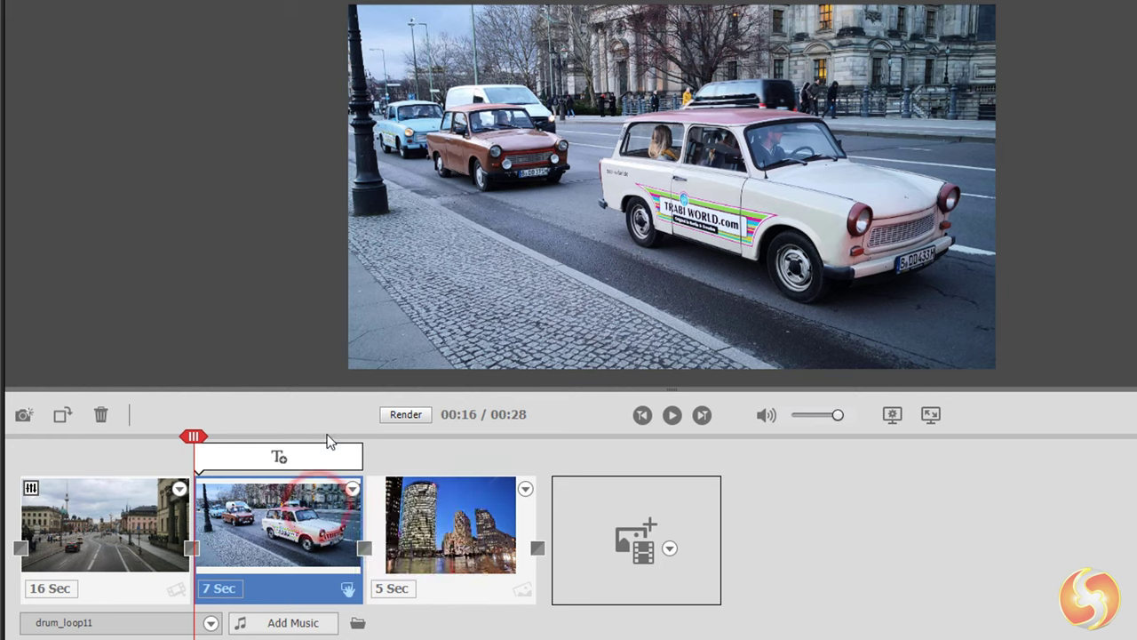
{"action": "left_click", "coordinate": [288, 435]}
{"action": "left_click", "coordinate": [673, 415]}
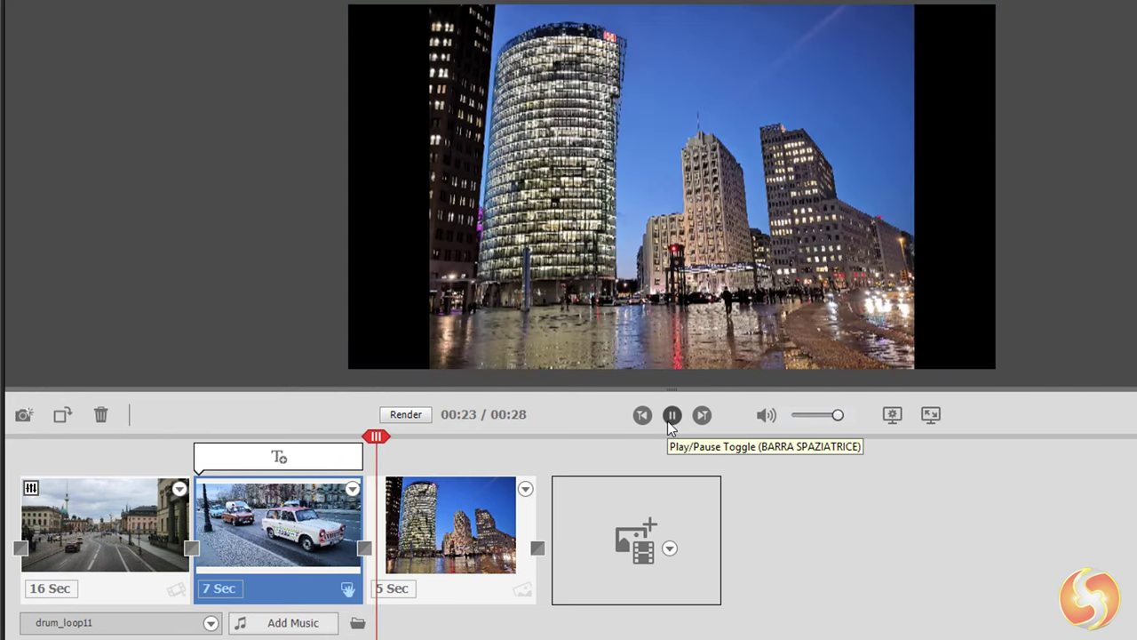
{"action": "left_click", "coordinate": [672, 415]}
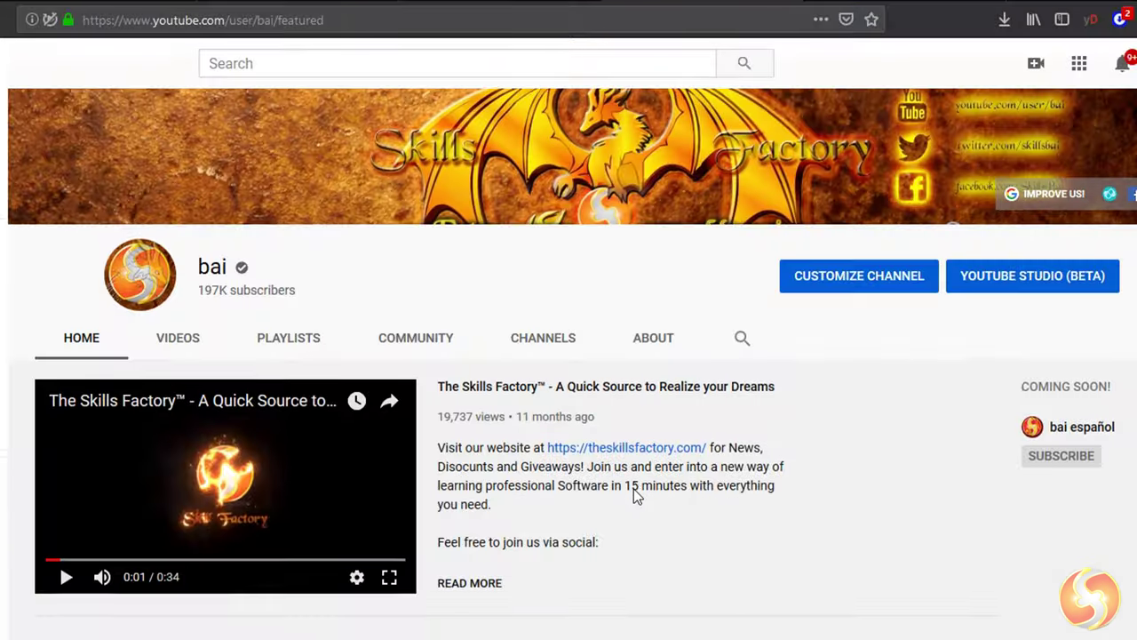
Step: Scroll down theskillsfactory.com home page to its All Videos list of 29 posts
{"action": "scroll", "coordinate": [633, 495], "scroll_direction": "down", "scroll_amount": 3}
{"action": "scroll", "coordinate": [634, 489], "scroll_direction": "down", "scroll_amount": 8}
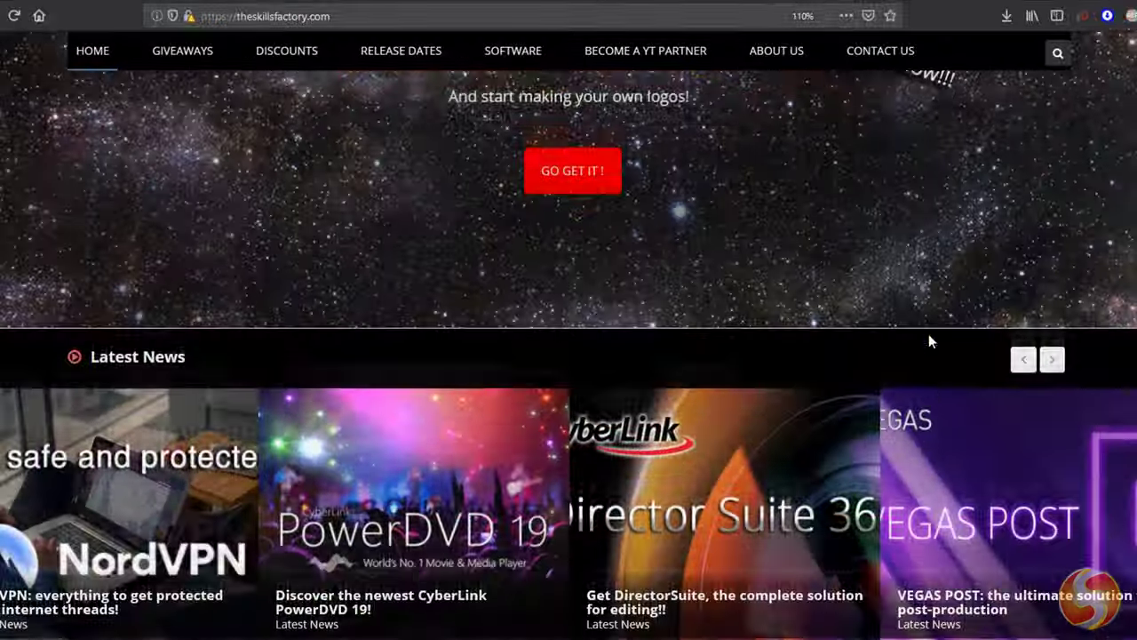
{"action": "scroll", "coordinate": [929, 337], "scroll_direction": "down", "scroll_amount": 6}
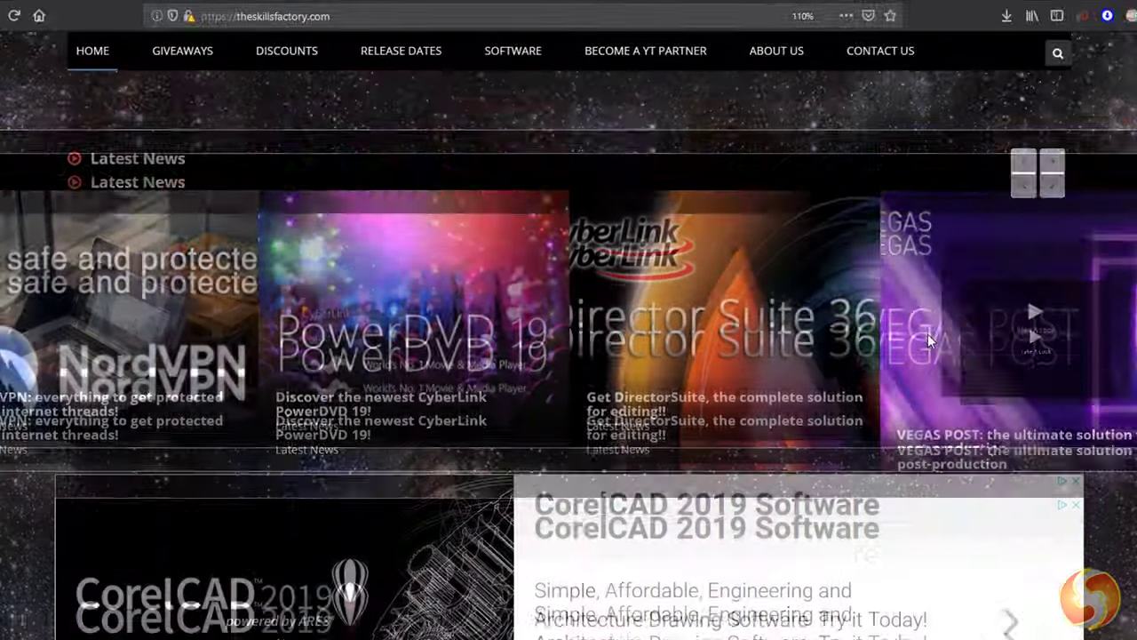
{"action": "scroll", "coordinate": [929, 342], "scroll_direction": "down", "scroll_amount": 8}
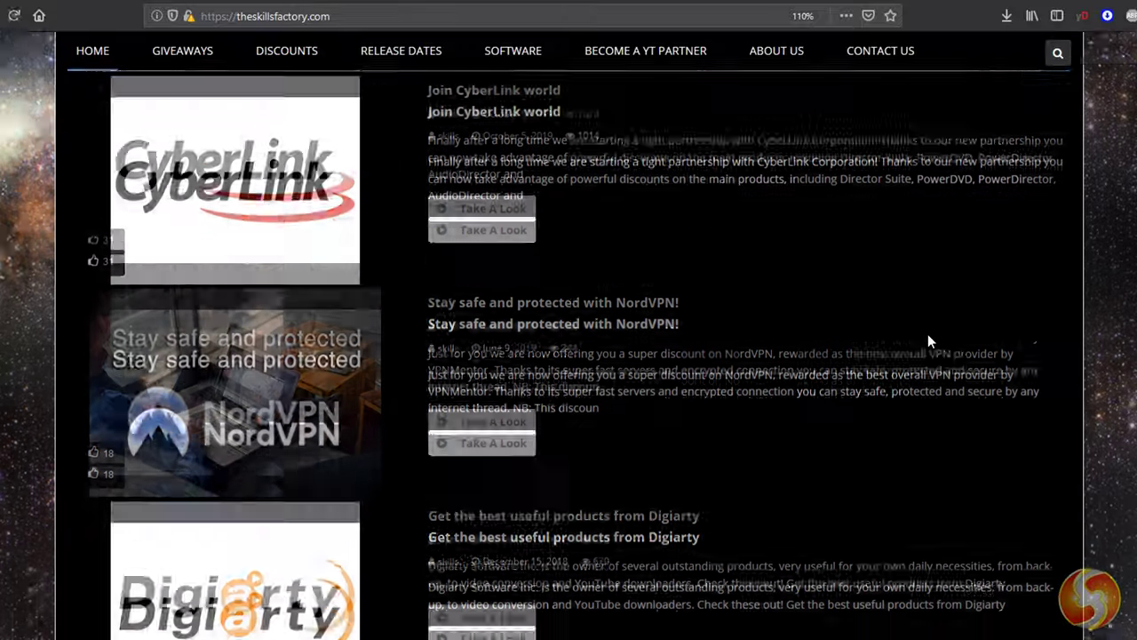
{"action": "scroll", "coordinate": [929, 342], "scroll_direction": "down", "scroll_amount": 9}
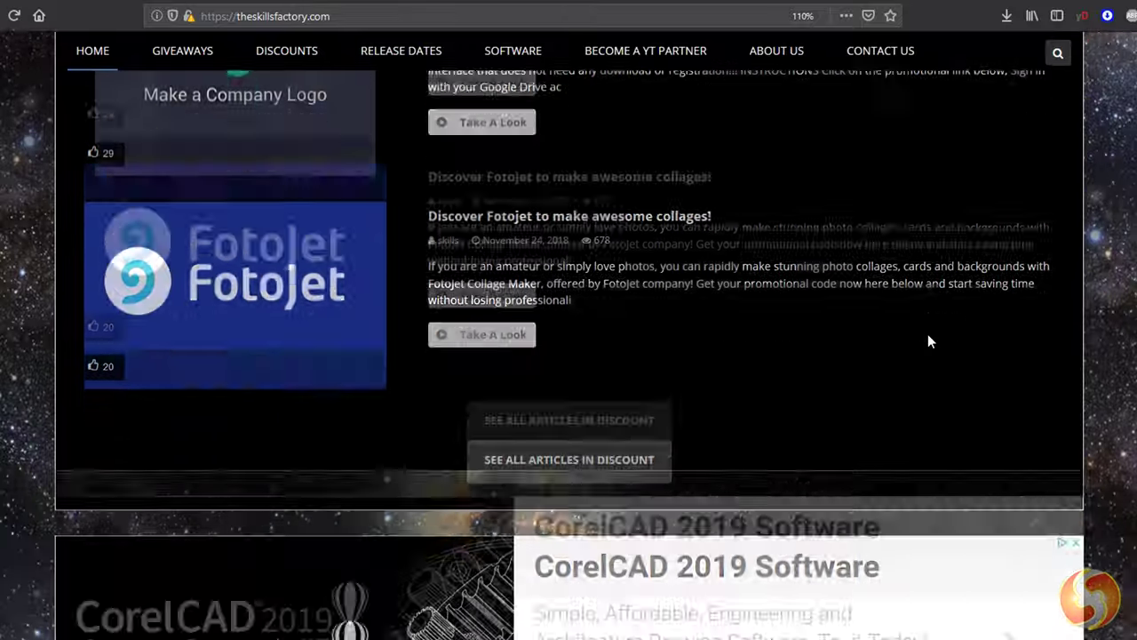
{"action": "scroll", "coordinate": [928, 342], "scroll_direction": "down", "scroll_amount": 4}
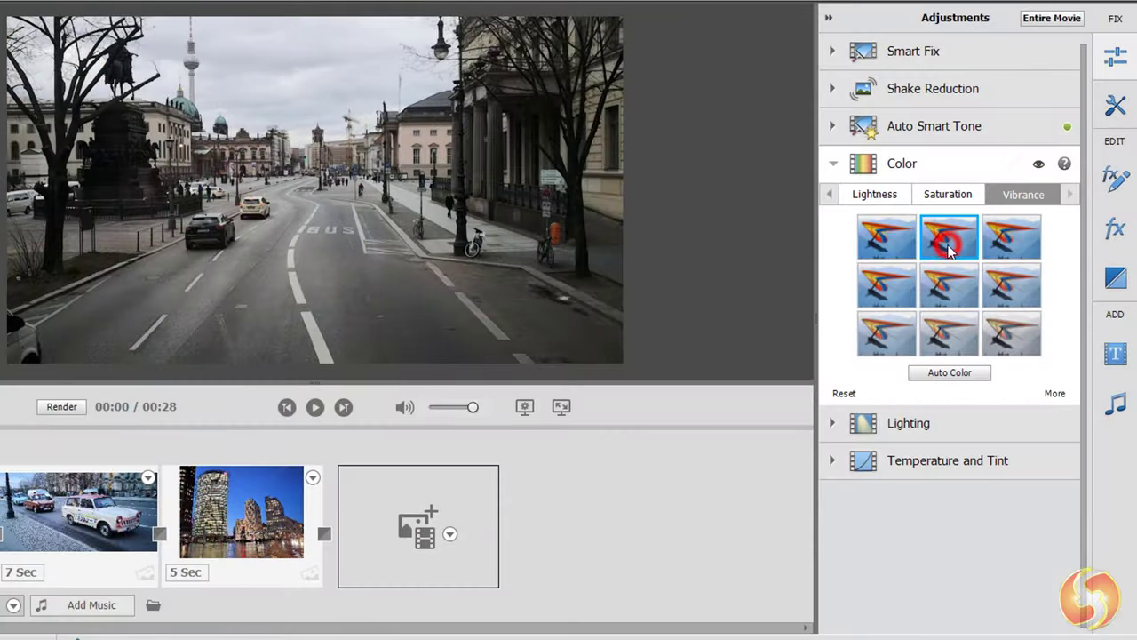
Step: Apply a Vibrance variation to the Berlin street footage, then collapse the Color adjustments
{"action": "left_click", "coordinate": [881, 238]}
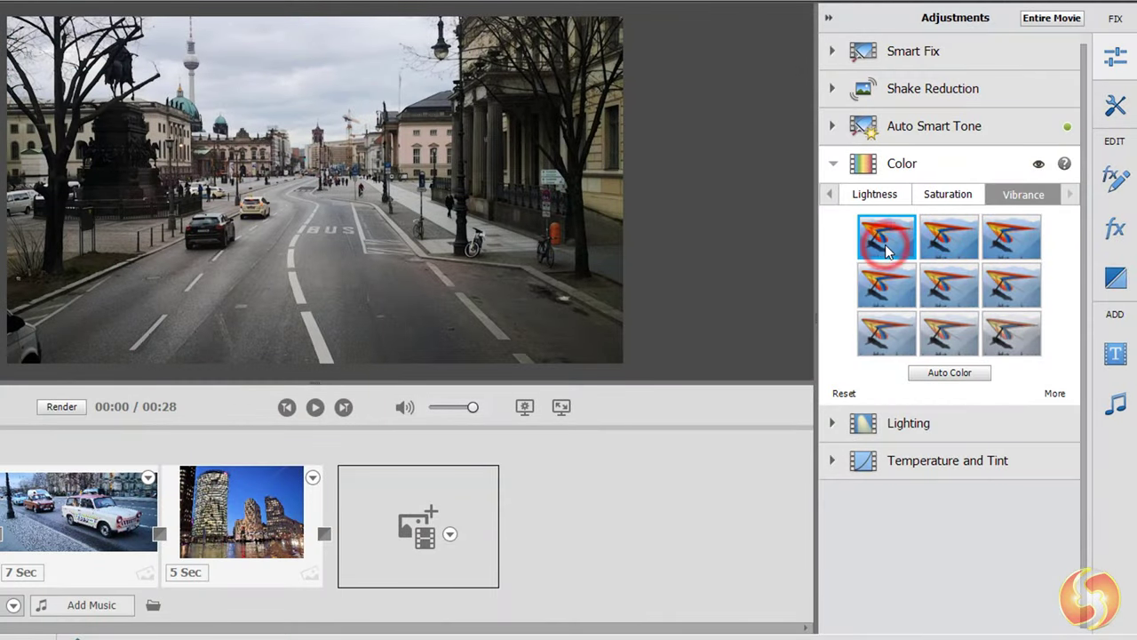
{"action": "left_click", "coordinate": [882, 286]}
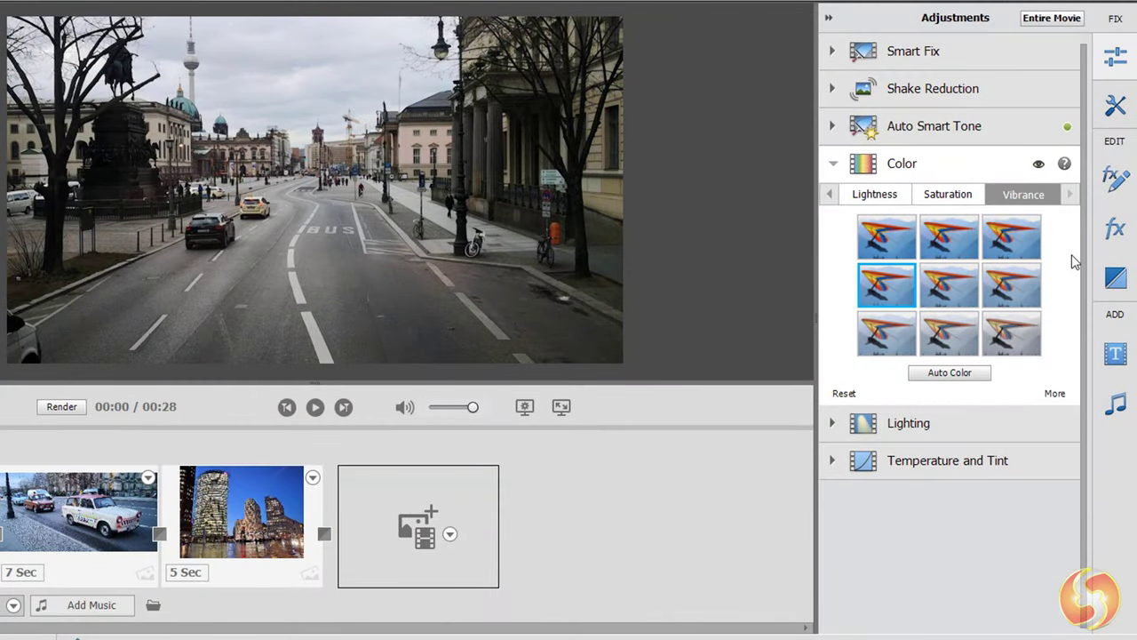
{"action": "left_click", "coordinate": [833, 163]}
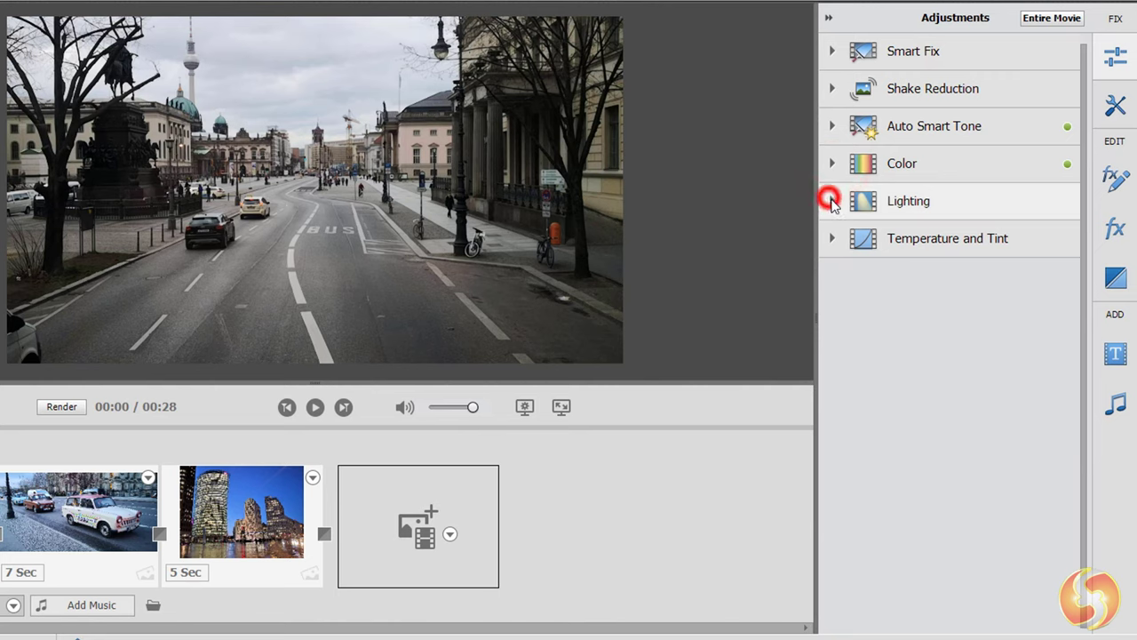
{"action": "left_click", "coordinate": [832, 203]}
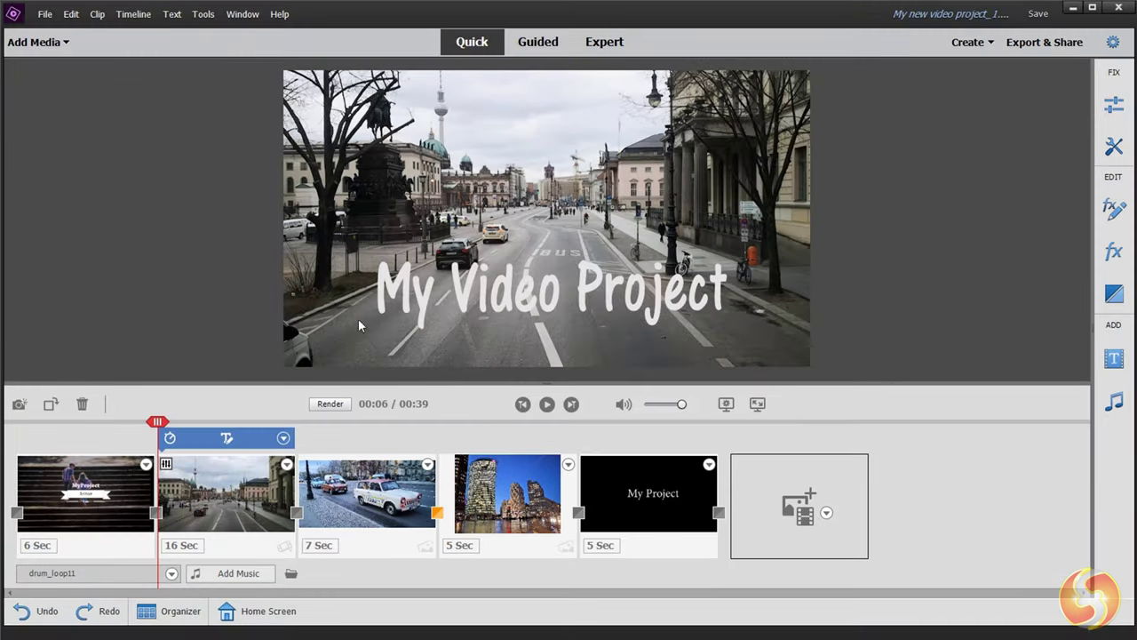
Step: Select each timeline clip in turn, ending on the My Video Project clip
{"action": "left_click", "coordinate": [98, 485]}
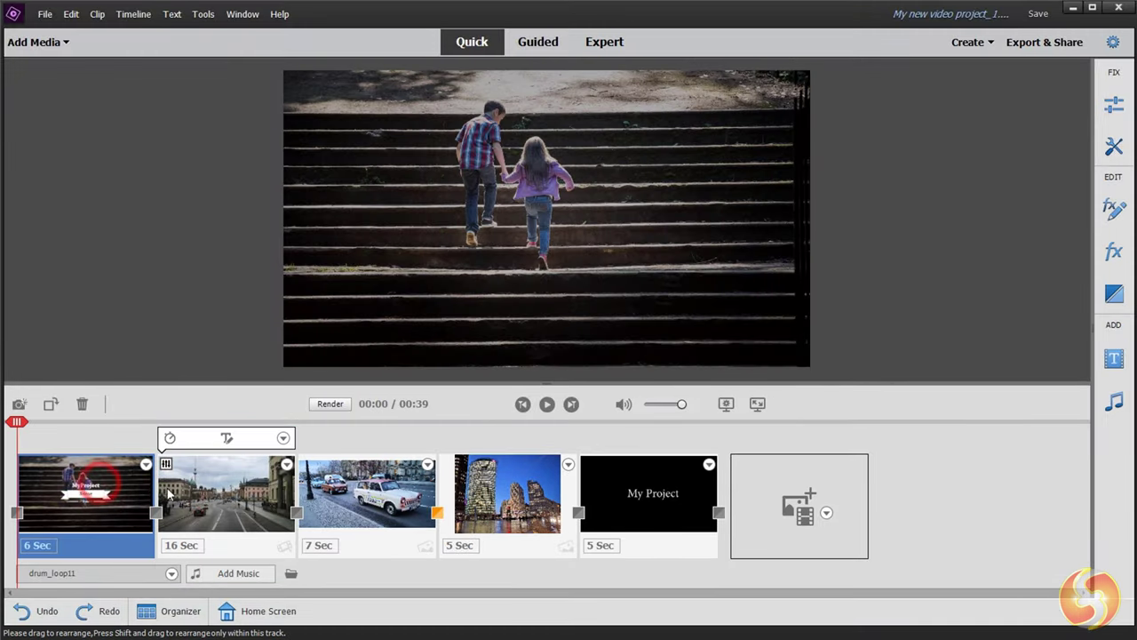
{"action": "left_click", "coordinate": [233, 484]}
{"action": "left_click", "coordinate": [377, 502]}
{"action": "left_click", "coordinate": [679, 502]}
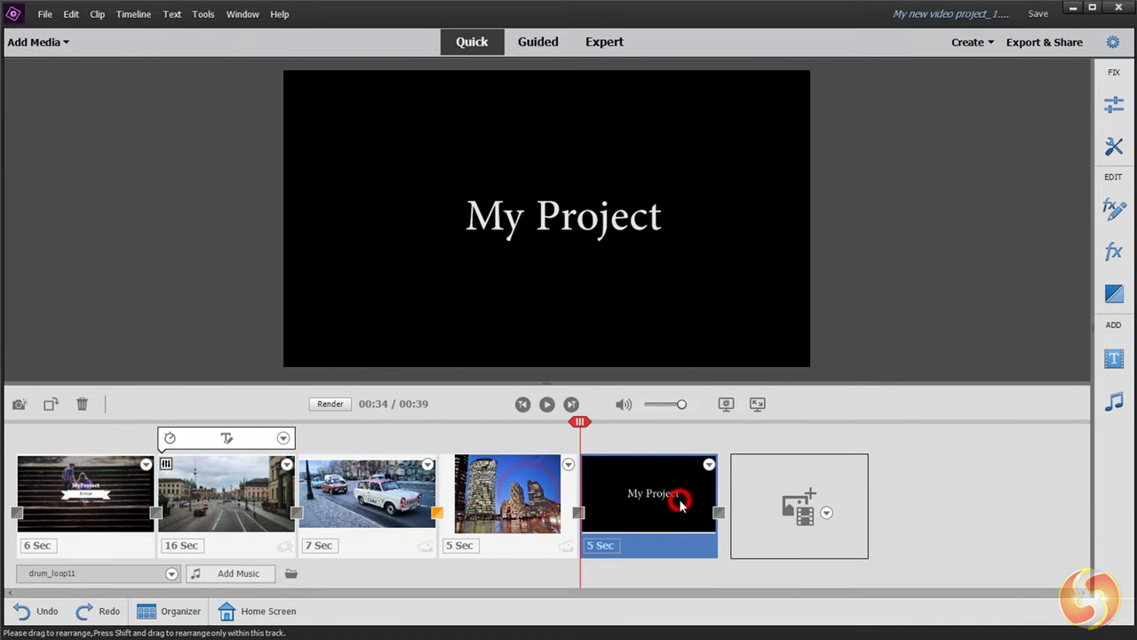
{"action": "left_click", "coordinate": [263, 497]}
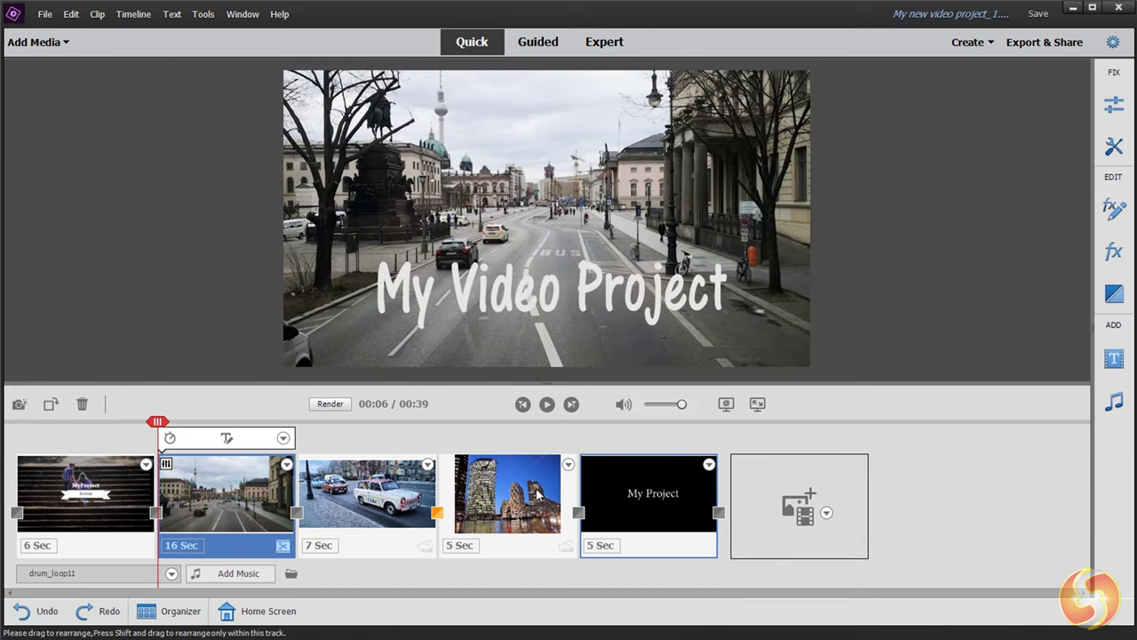
Step: Create a new text title and set its size to 200
{"action": "left_click", "coordinate": [1113, 358]}
{"action": "left_click", "coordinate": [905, 151]}
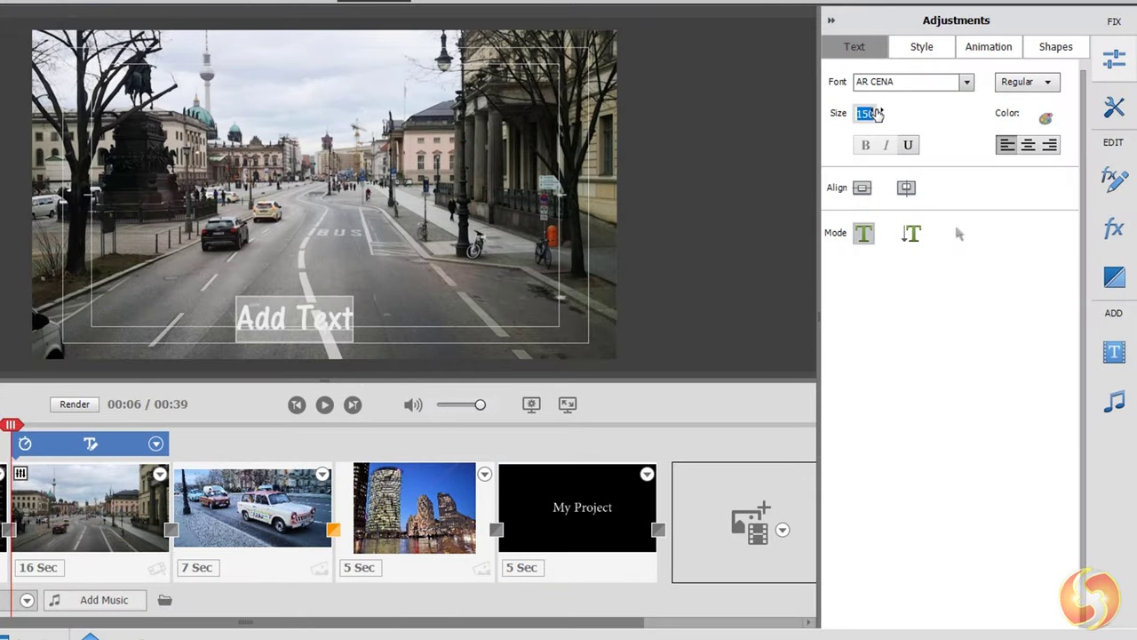
{"action": "type", "text": "200"}
{"action": "key", "text": "Return"}
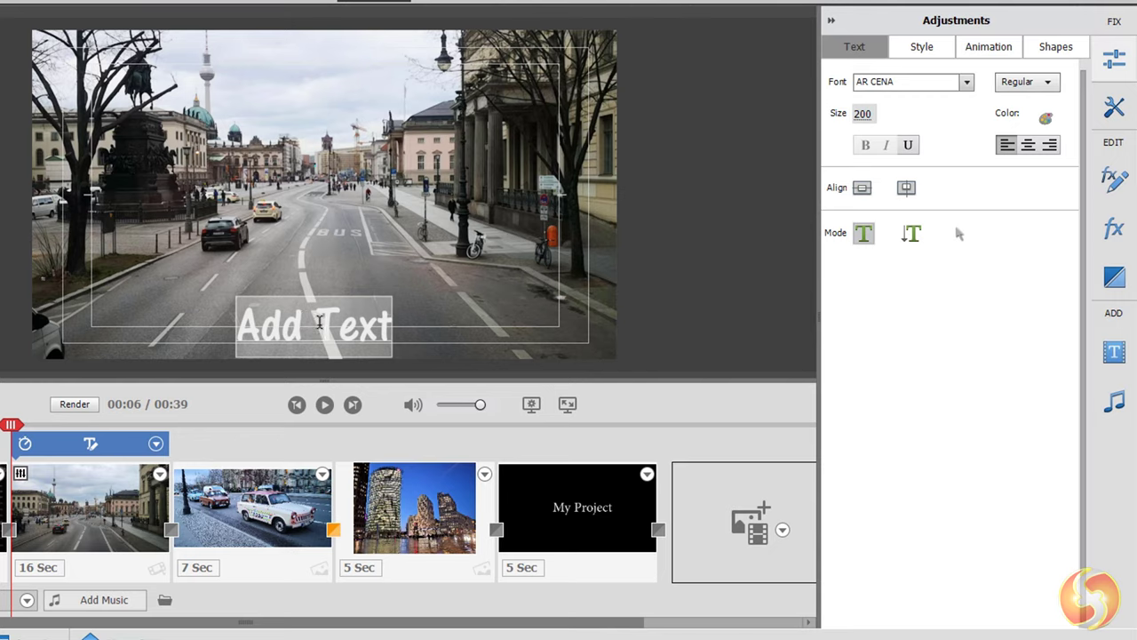
{"action": "left_click", "coordinate": [271, 327]}
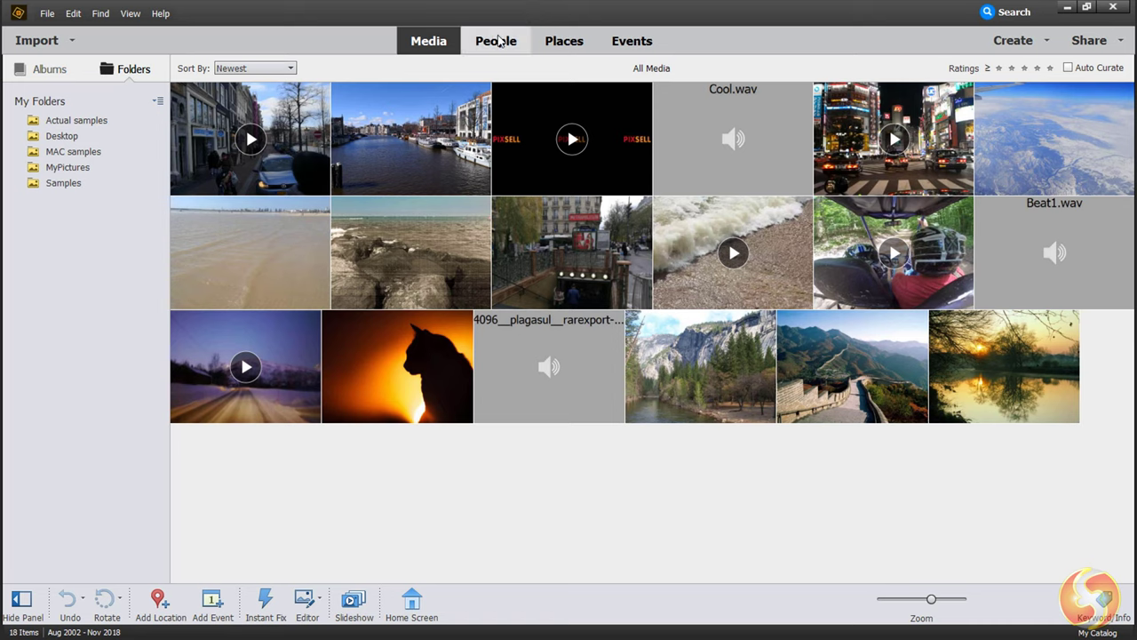
Step: Browse the Organizer's People and Places views
{"action": "left_click", "coordinate": [499, 40]}
{"action": "left_click", "coordinate": [564, 41]}
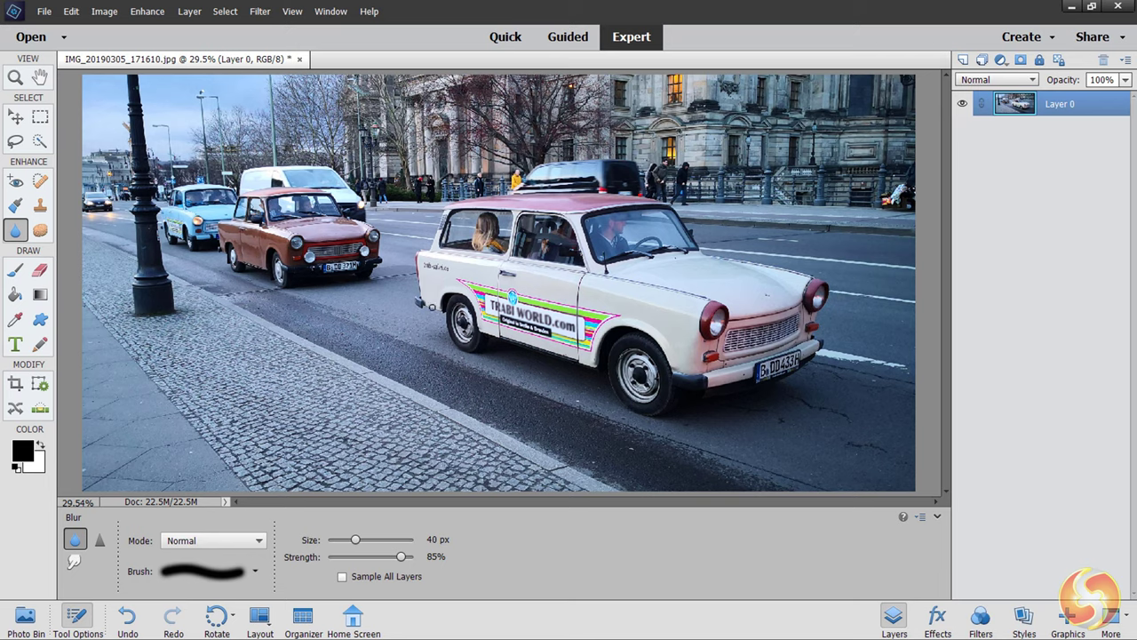
{"action": "scroll", "coordinate": [529, 373], "scroll_direction": "down", "scroll_amount": 5}
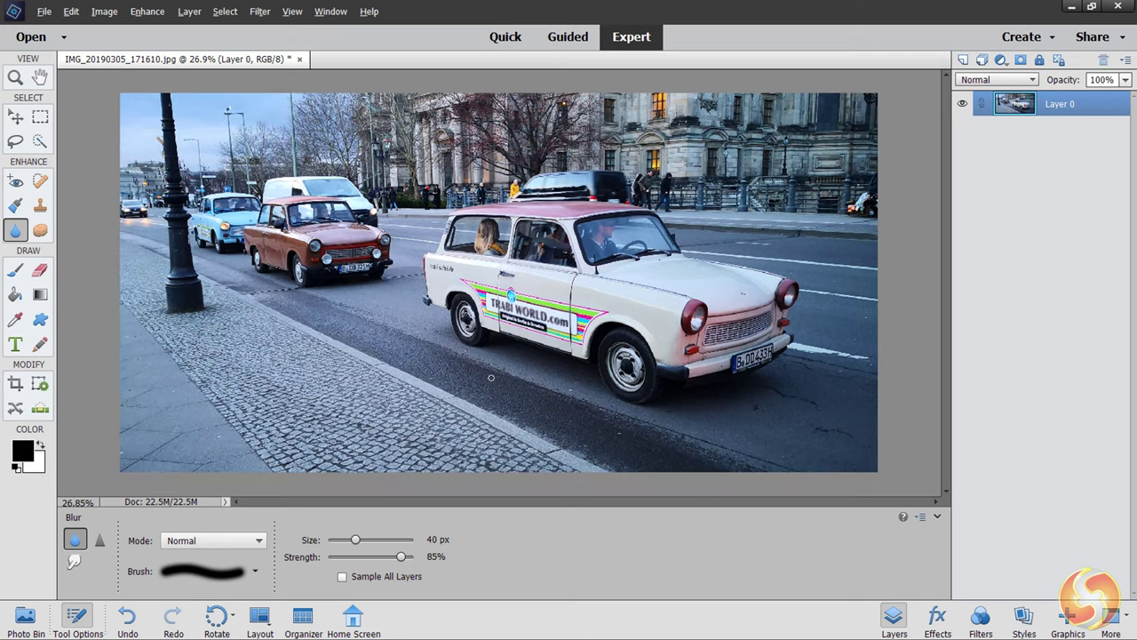
{"action": "scroll", "coordinate": [529, 373], "scroll_direction": "up", "scroll_amount": 2}
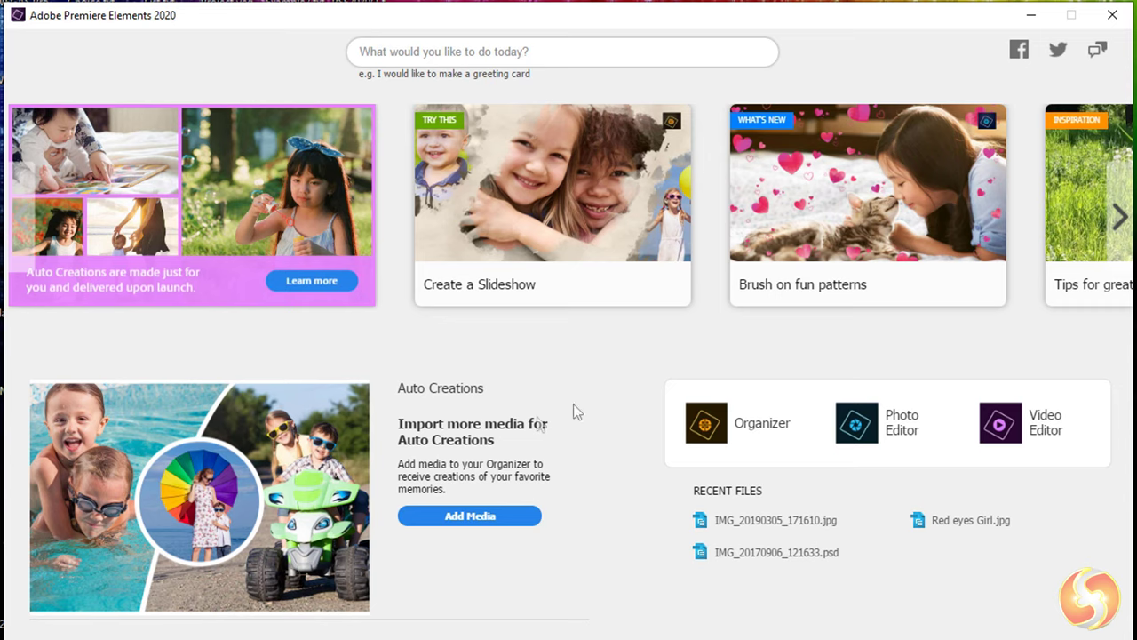
Step: Page through the Home Screen cards, try and clear a 'blu' help search, then launch Video Editor
{"action": "left_click", "coordinate": [1120, 222]}
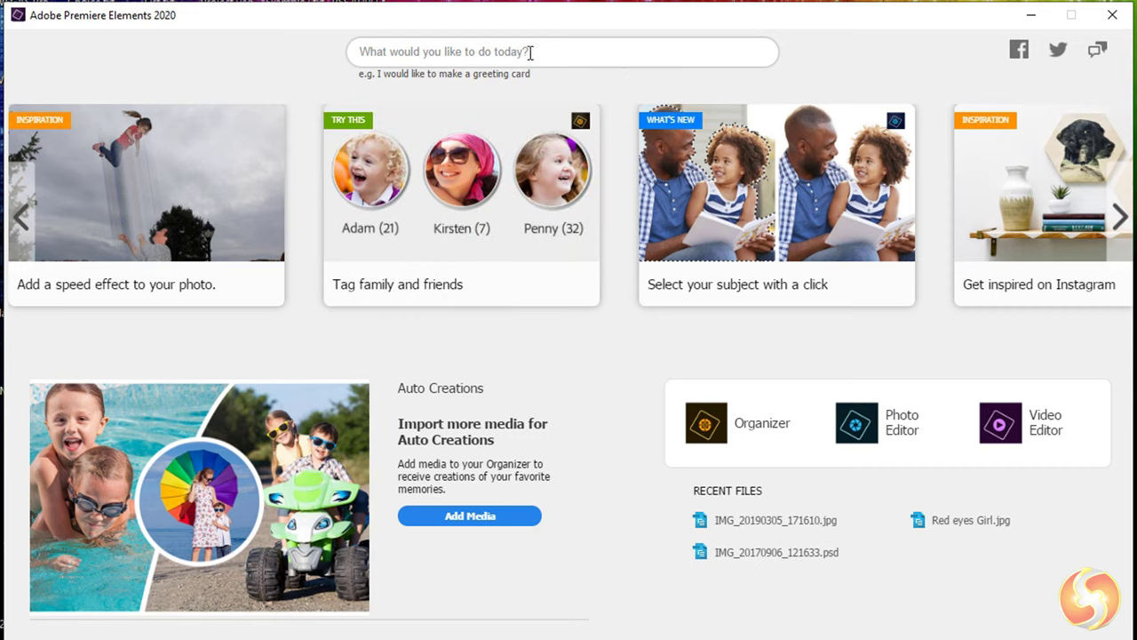
{"action": "left_click", "coordinate": [530, 52]}
{"action": "type", "text": "blu"}
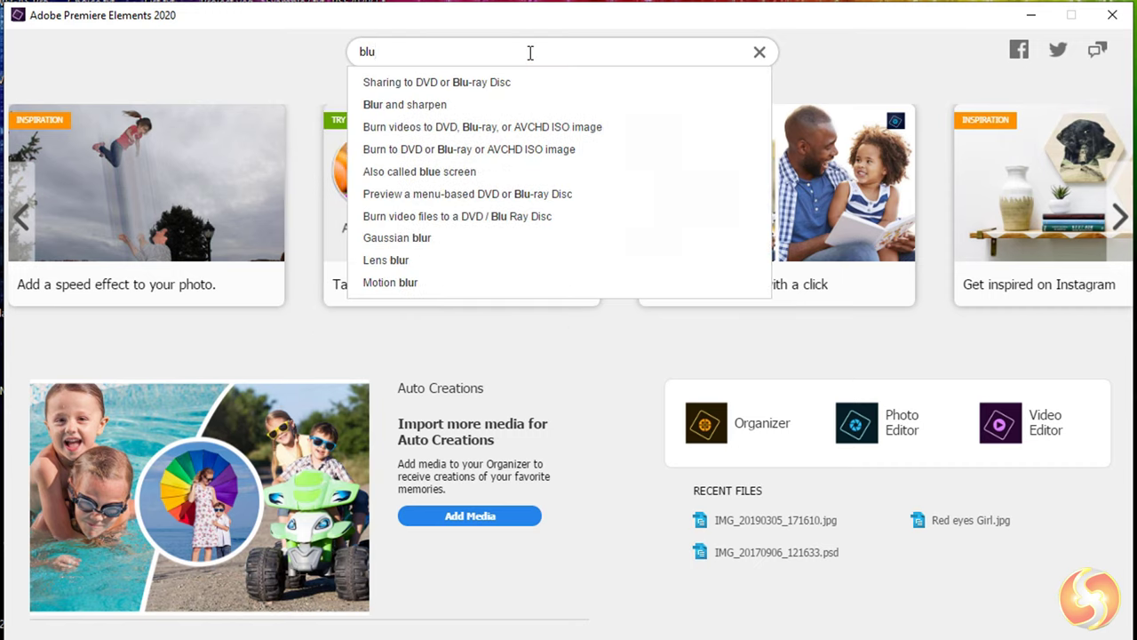
{"action": "key", "text": "Escape"}
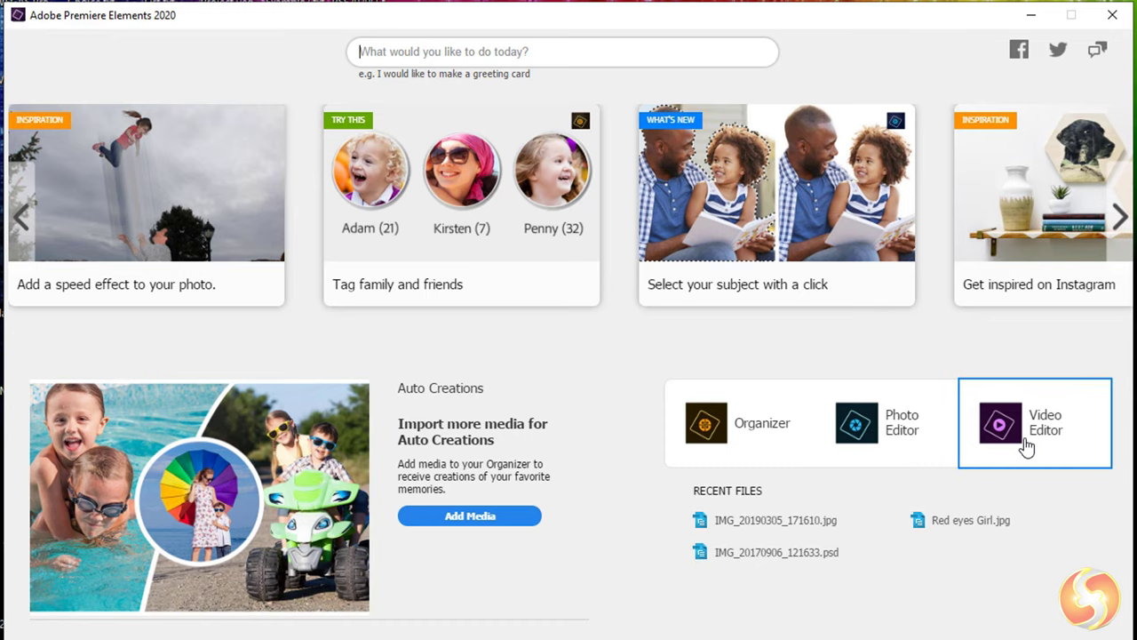
{"action": "left_click", "coordinate": [1024, 442]}
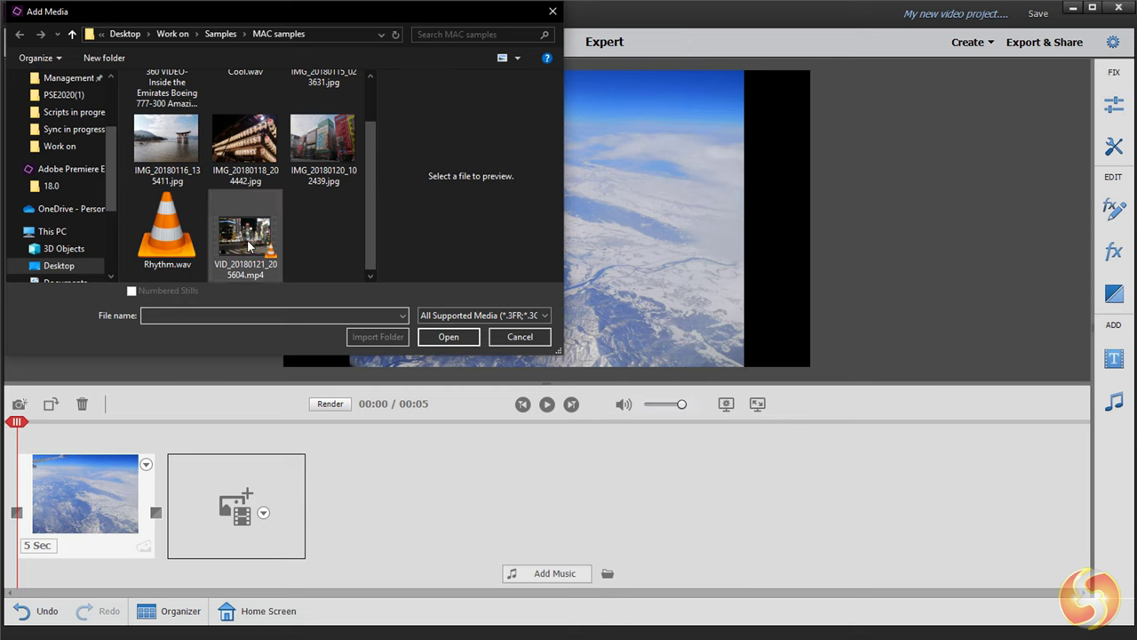
Step: Add the 36-second night street video after the aerial snow clip and preview both clips
{"action": "left_click", "coordinate": [245, 240]}
{"action": "left_click", "coordinate": [433, 338]}
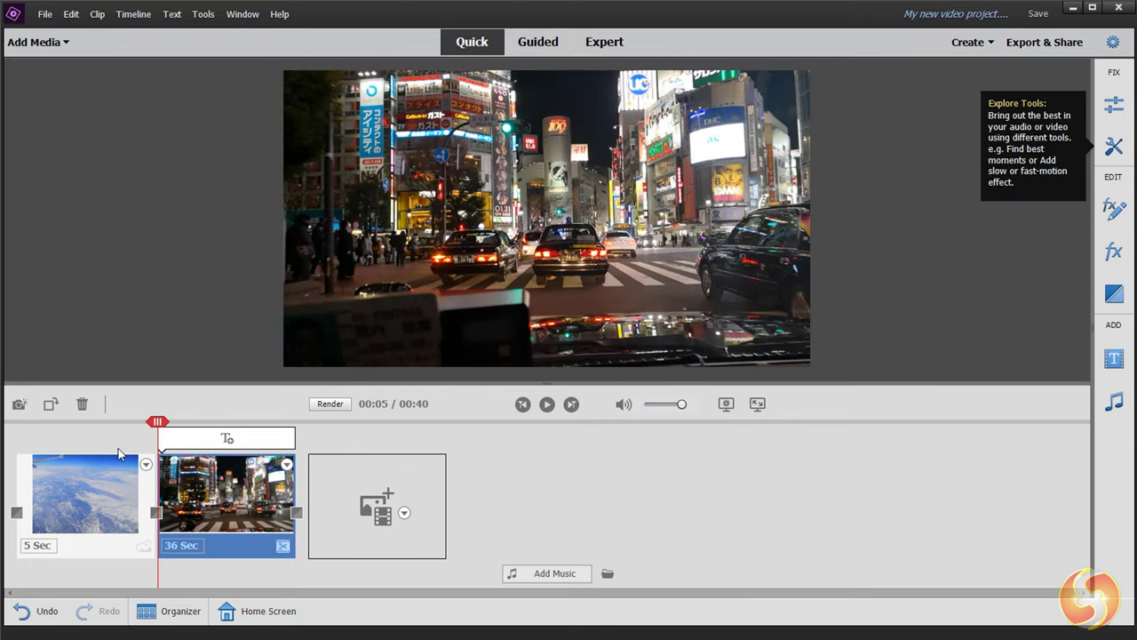
{"action": "left_click", "coordinate": [90, 481]}
{"action": "left_click", "coordinate": [242, 502]}
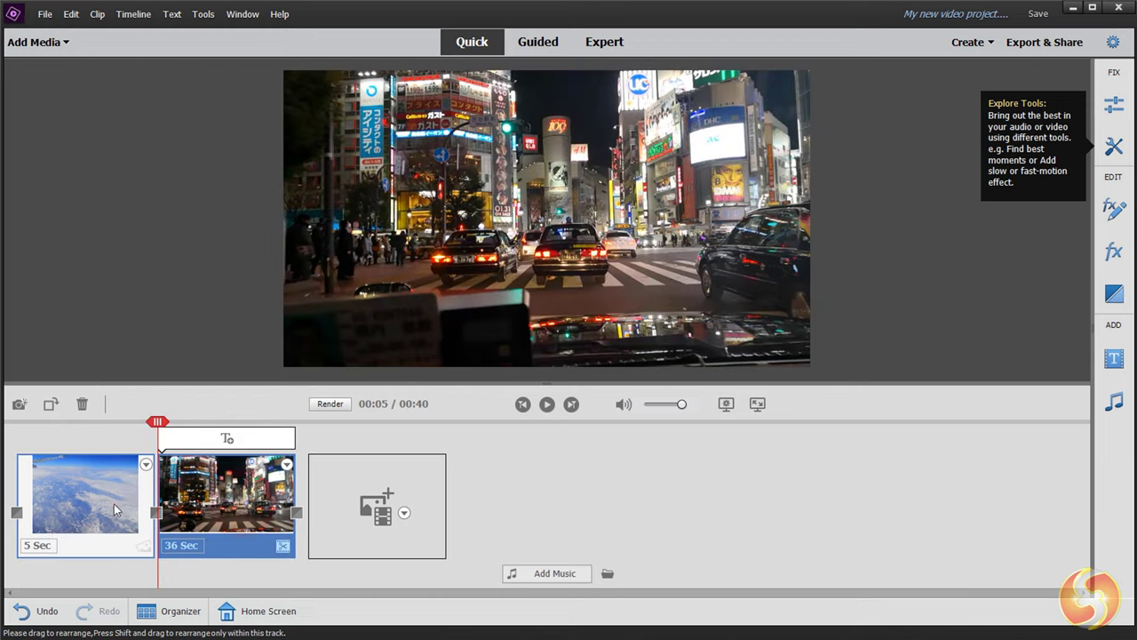
{"action": "left_click", "coordinate": [113, 509]}
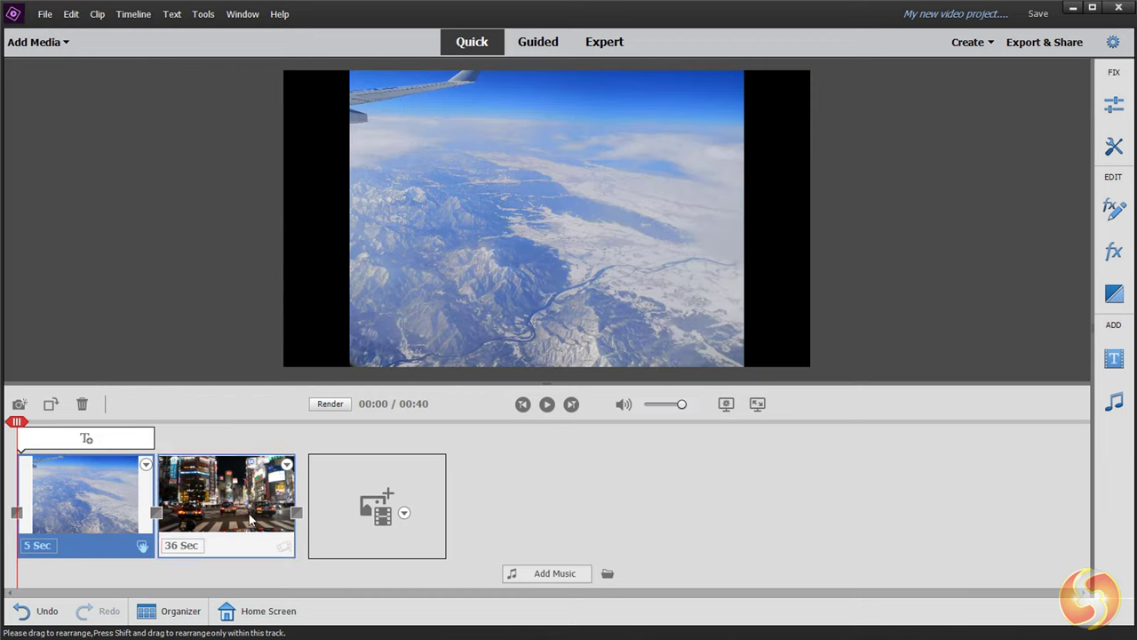
Step: Switch to Expert mode, widen the timeline, and scrub the playhead to about 00;00;08;13
{"action": "left_click", "coordinate": [610, 43]}
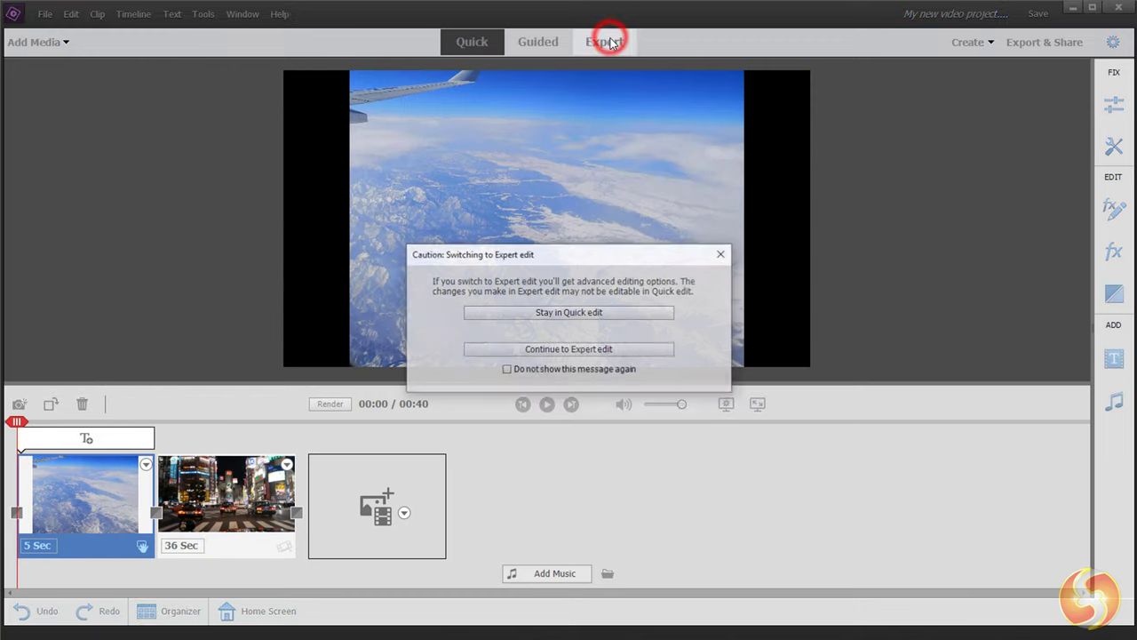
{"action": "left_click", "coordinate": [604, 348]}
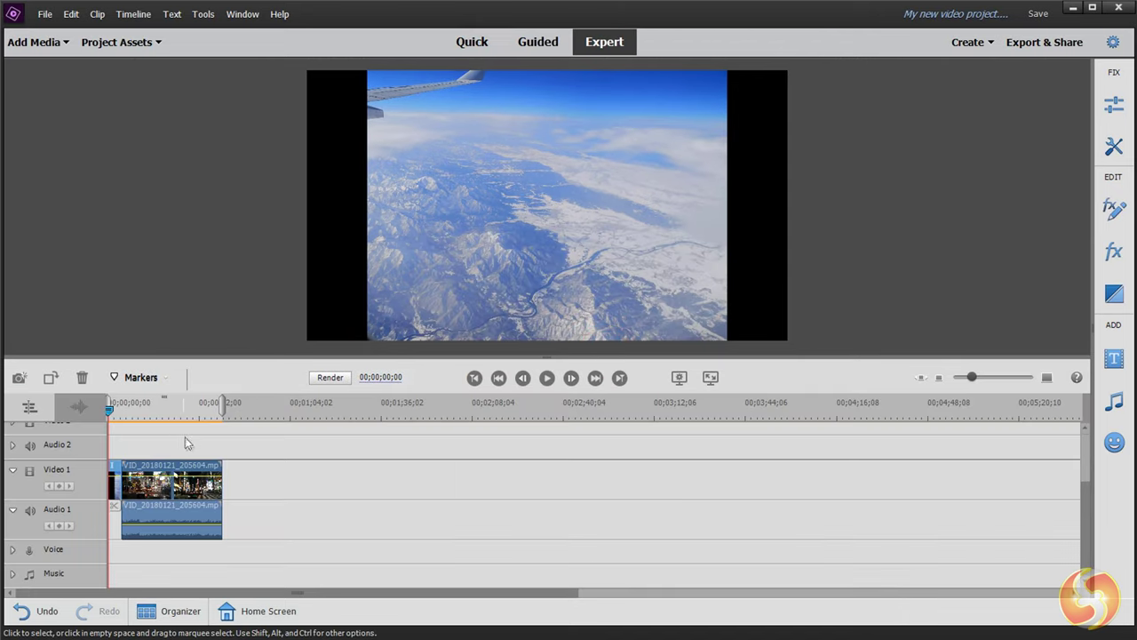
{"action": "scroll", "coordinate": [122, 465], "scroll_direction": "up", "scroll_amount": 1}
{"action": "scroll", "coordinate": [120, 467], "scroll_direction": "down", "scroll_amount": 1}
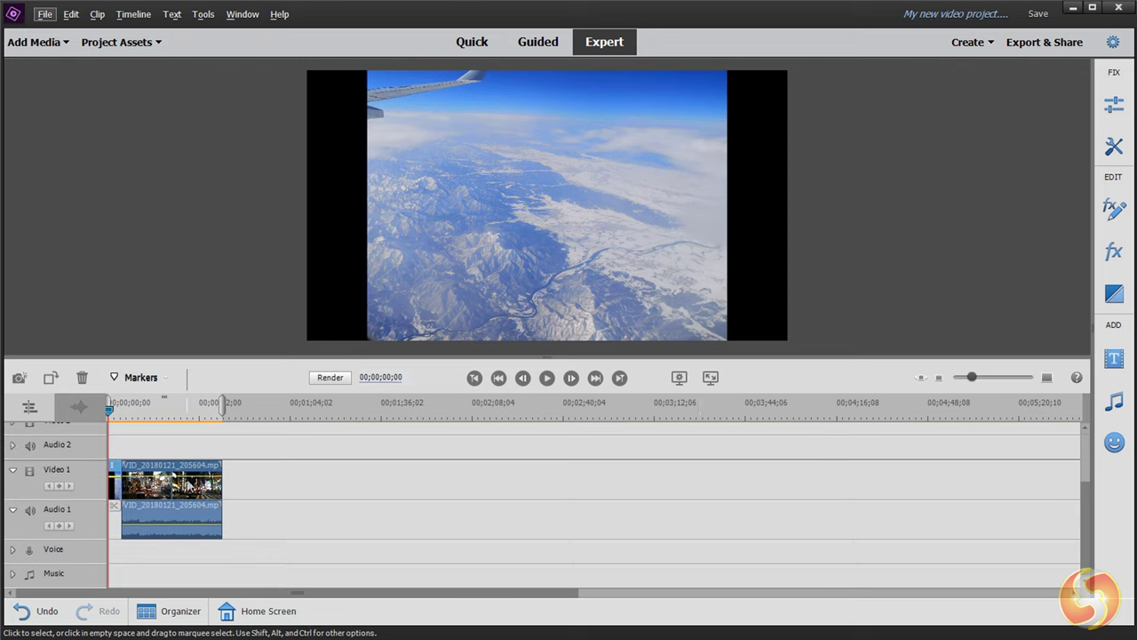
{"action": "left_click_drag", "start_coordinate": [972, 380], "coordinate": [993, 377]}
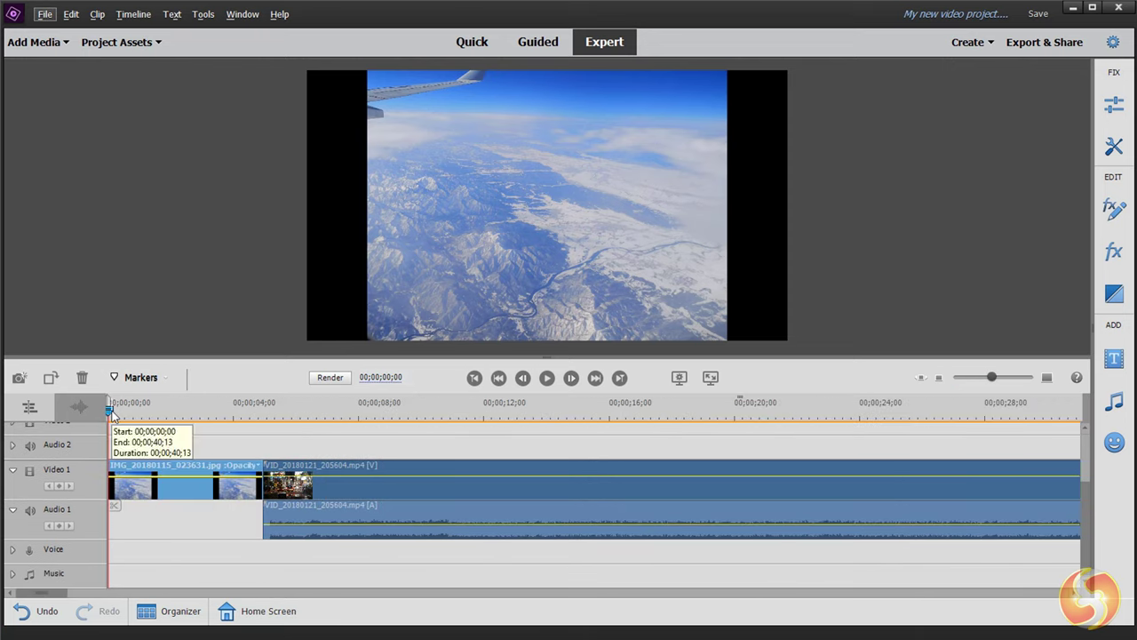
{"action": "left_click_drag", "start_coordinate": [110, 406], "coordinate": [534, 463]}
Step: Start the Luma Fade Transition Effect guided edit and advance it to the media-adding step
{"action": "left_click", "coordinate": [538, 41]}
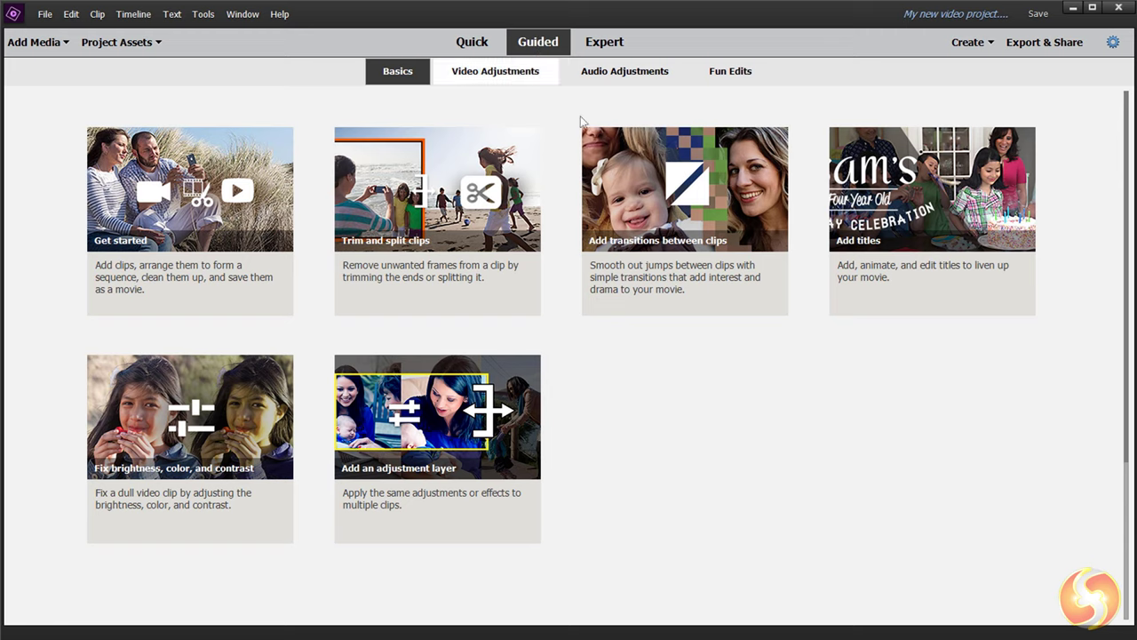
{"action": "left_click", "coordinate": [507, 73]}
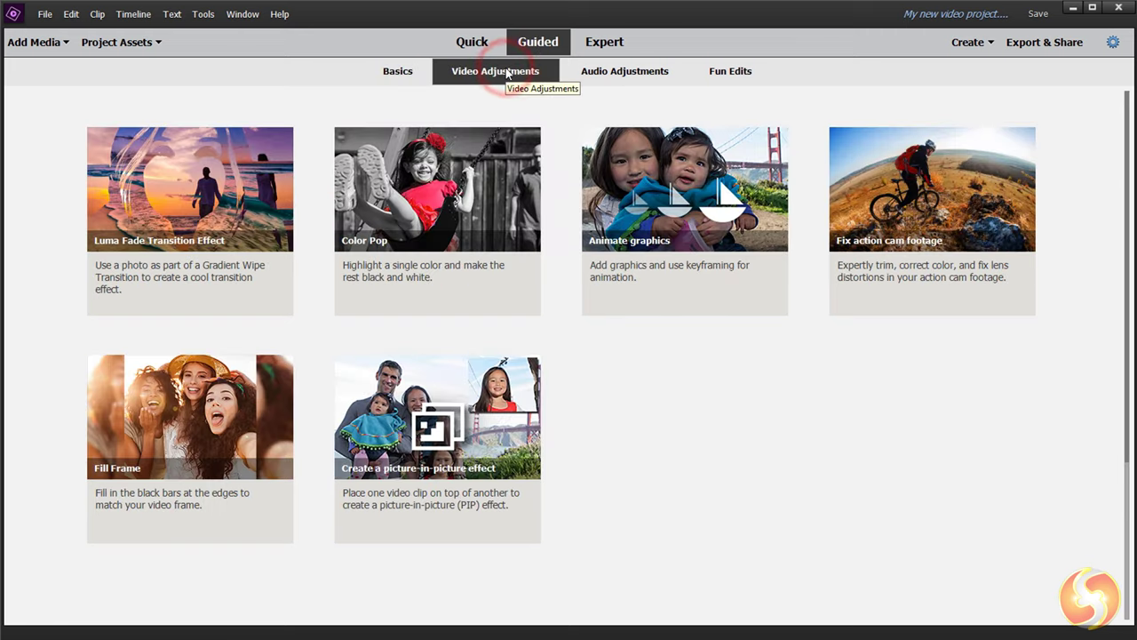
{"action": "left_click", "coordinate": [199, 206]}
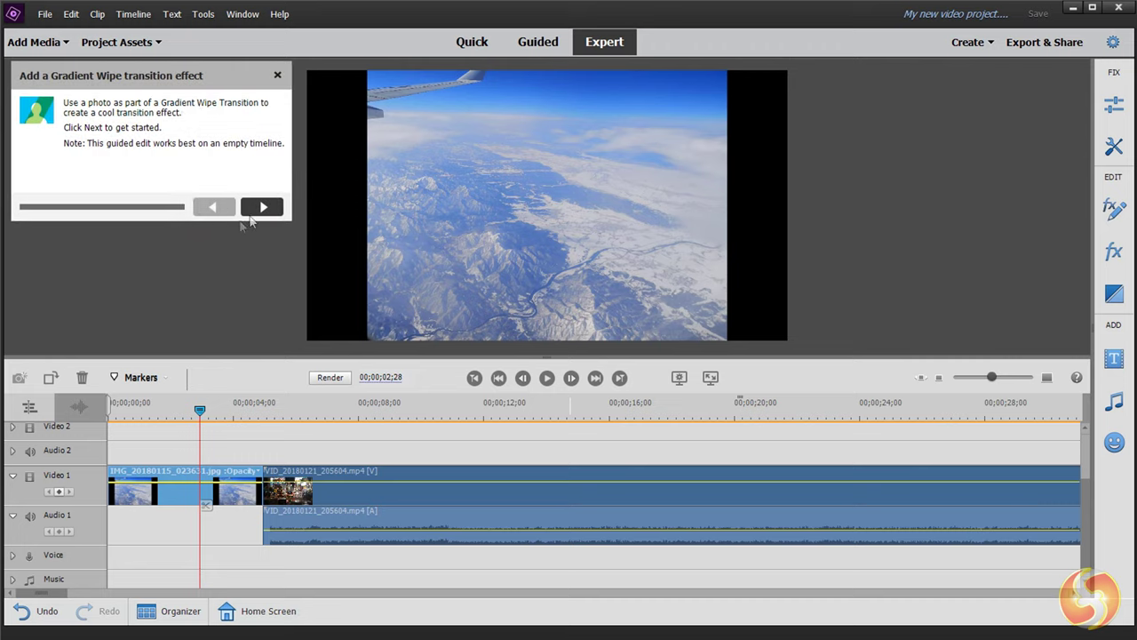
{"action": "left_click", "coordinate": [255, 210]}
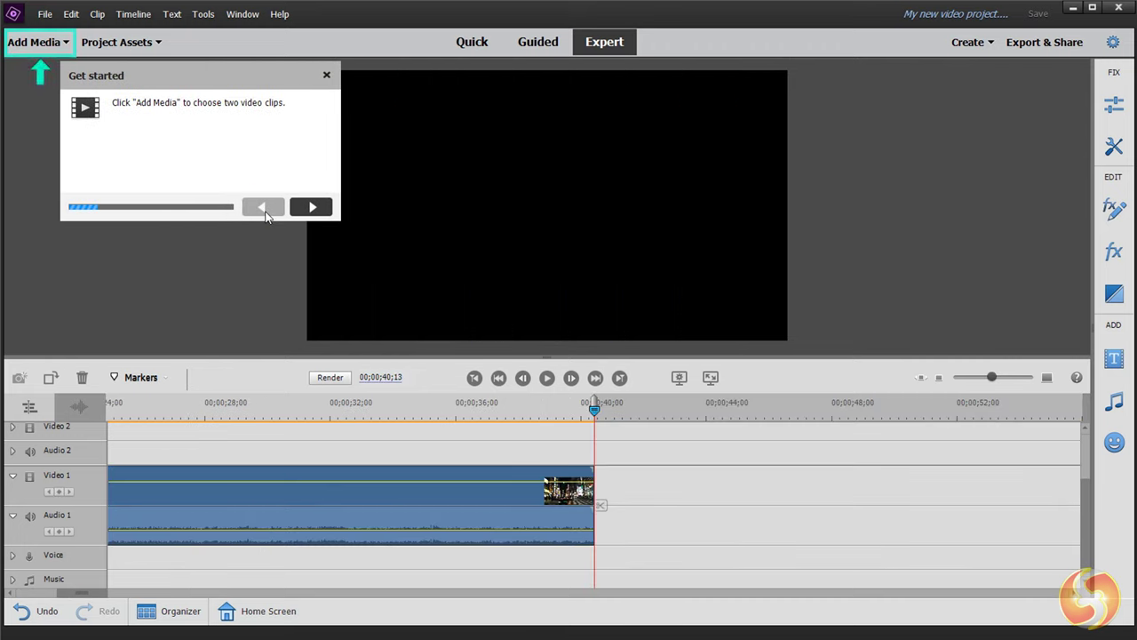
{"action": "left_click", "coordinate": [312, 208]}
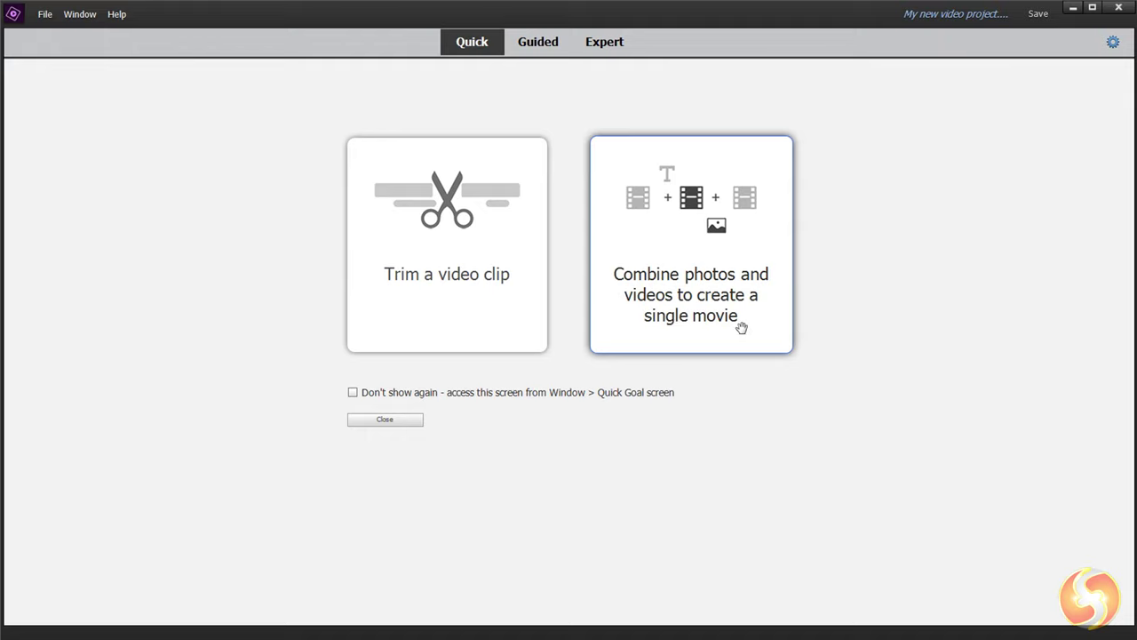
Step: Combine drum_loop11.wav, VID_20190305_125836.mp4 and IMG_20190305_182158.jpg into a new movie
{"action": "left_click", "coordinate": [736, 271]}
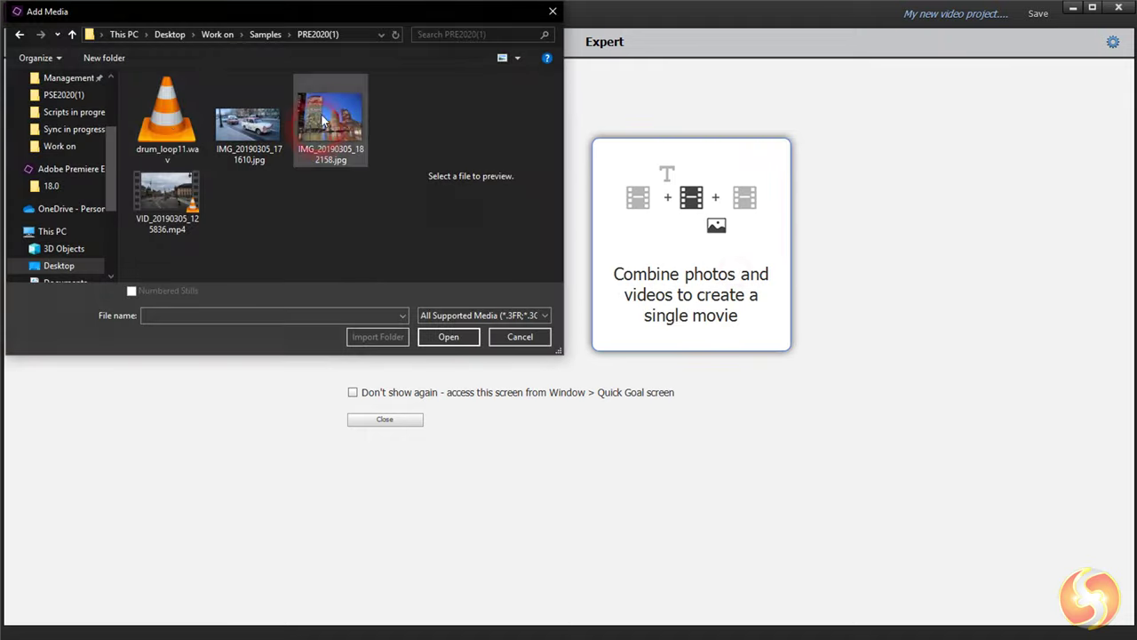
{"action": "left_click", "coordinate": [168, 121]}
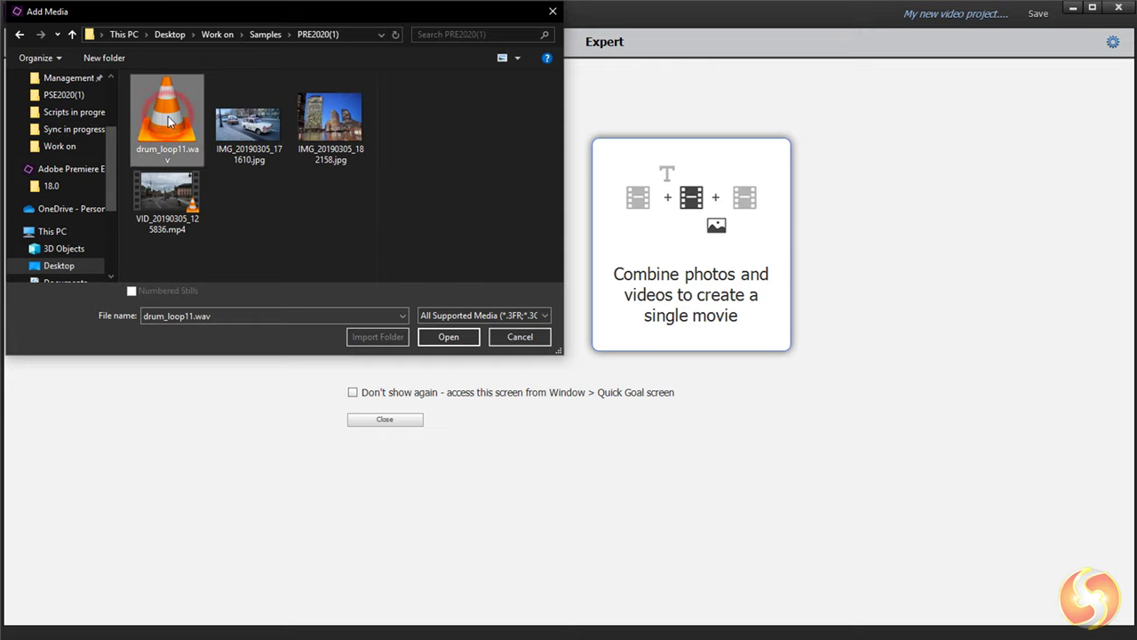
{"action": "left_click", "coordinate": [157, 204], "text": "ctrl"}
{"action": "left_click", "coordinate": [330, 120], "text": "ctrl"}
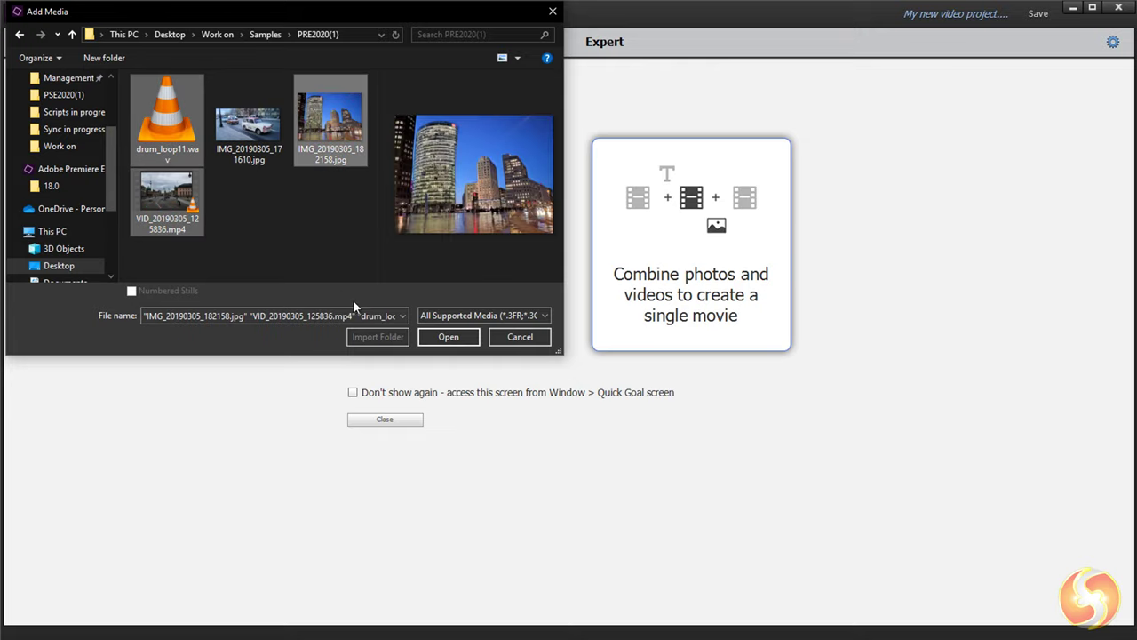
{"action": "left_click", "coordinate": [449, 337]}
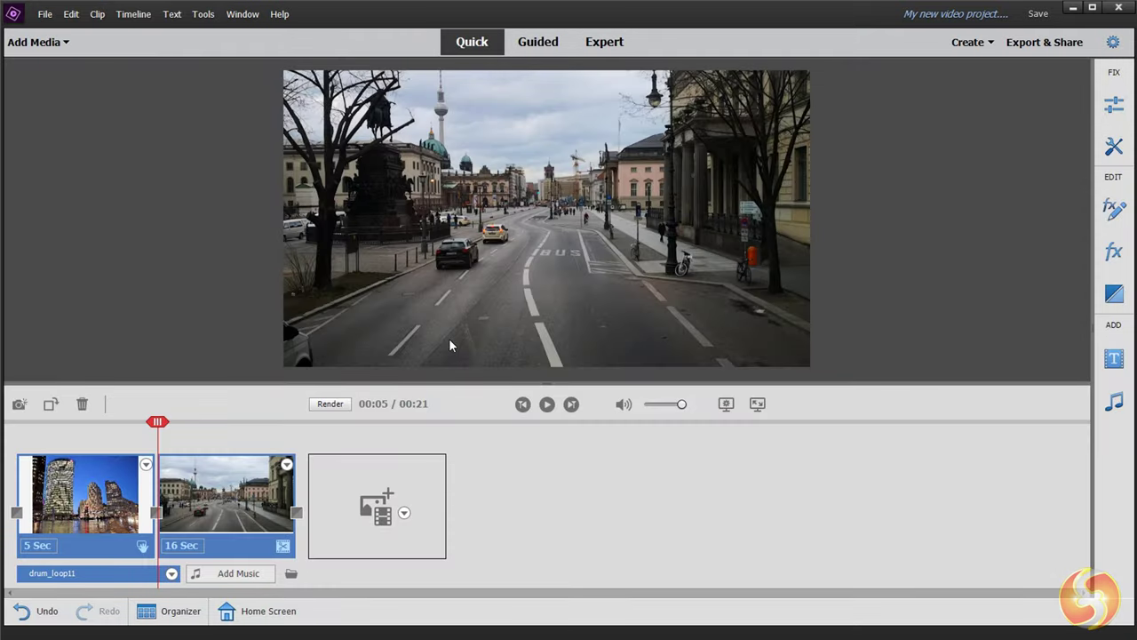
{"action": "left_click_drag", "start_coordinate": [157, 421], "coordinate": [204, 421]}
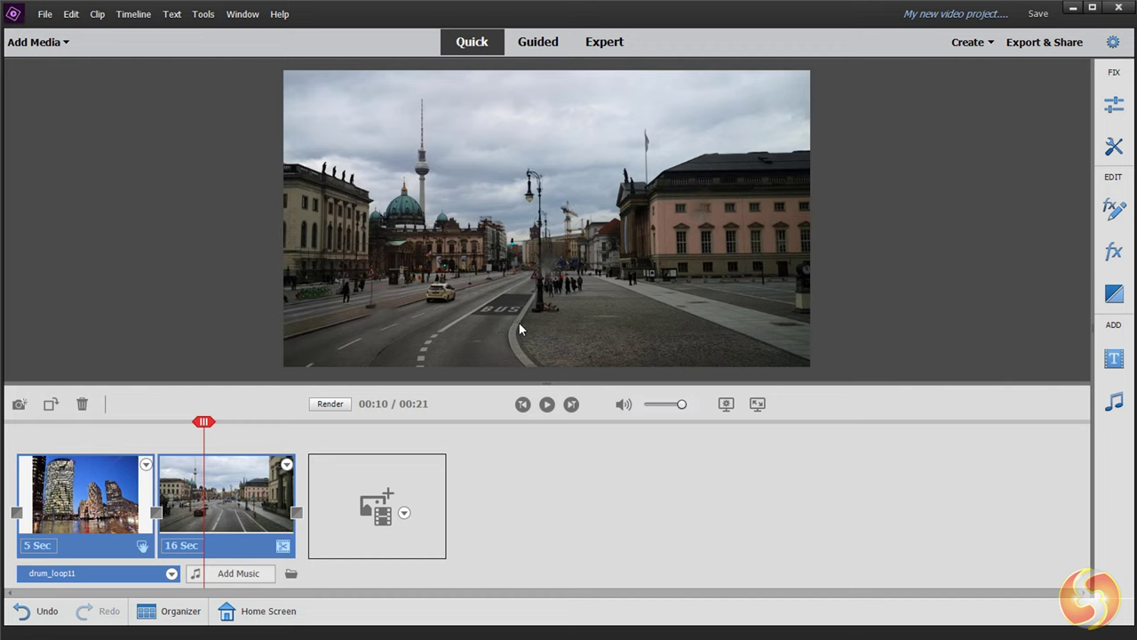
{"action": "left_click_drag", "start_coordinate": [203, 421], "coordinate": [85, 422]}
{"action": "left_click", "coordinate": [164, 510]}
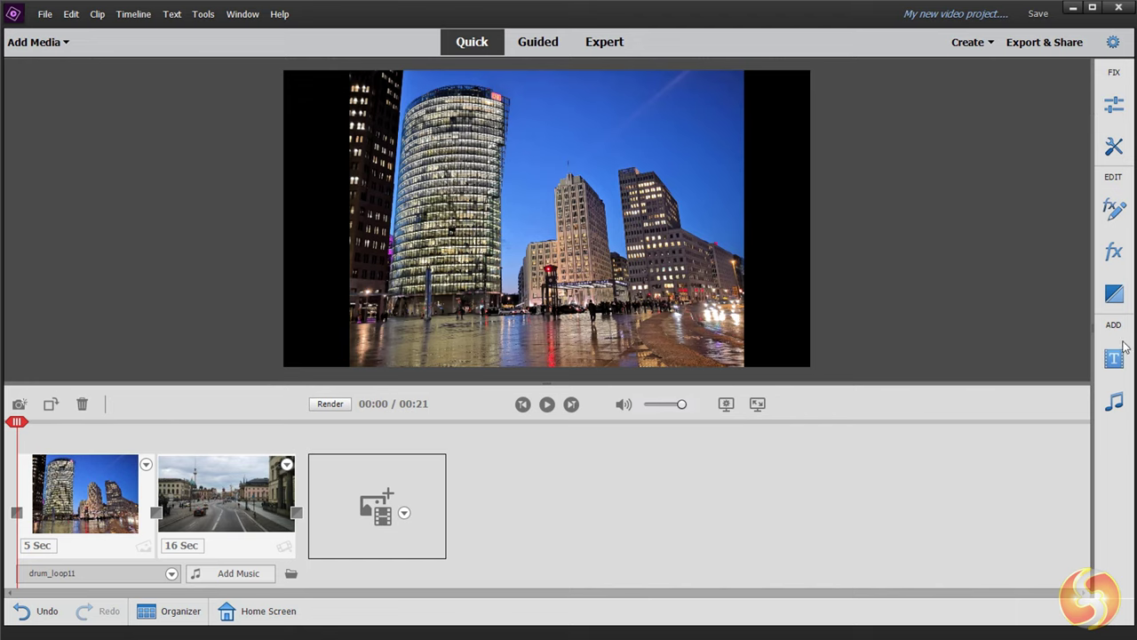
{"action": "left_click", "coordinate": [1114, 105]}
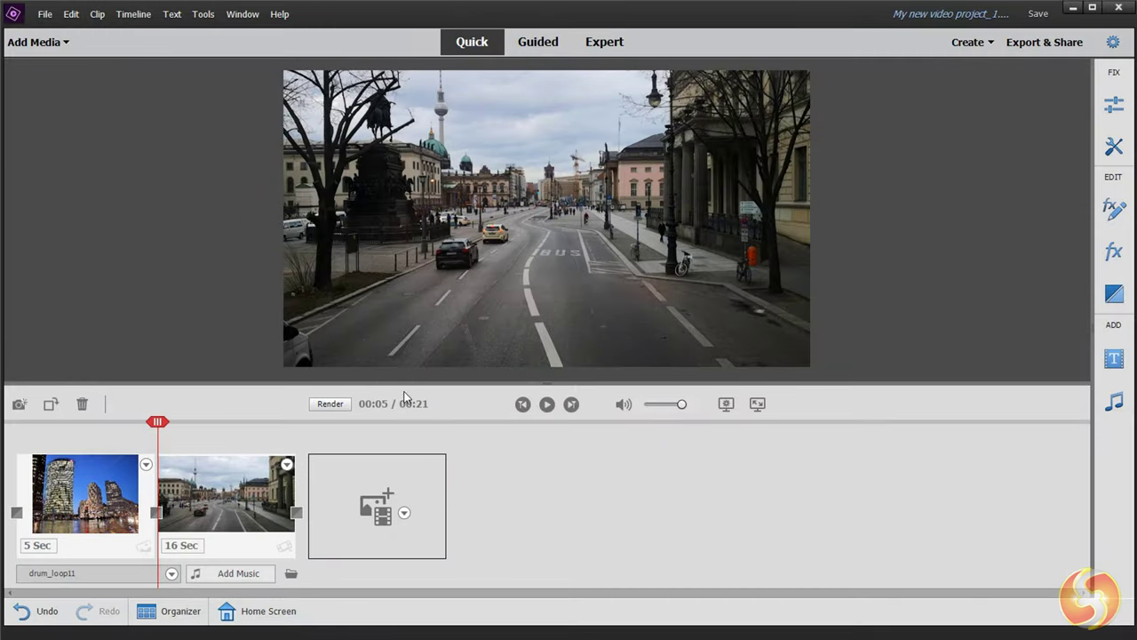
{"action": "left_click", "coordinate": [228, 521]}
{"action": "left_click", "coordinate": [120, 515]}
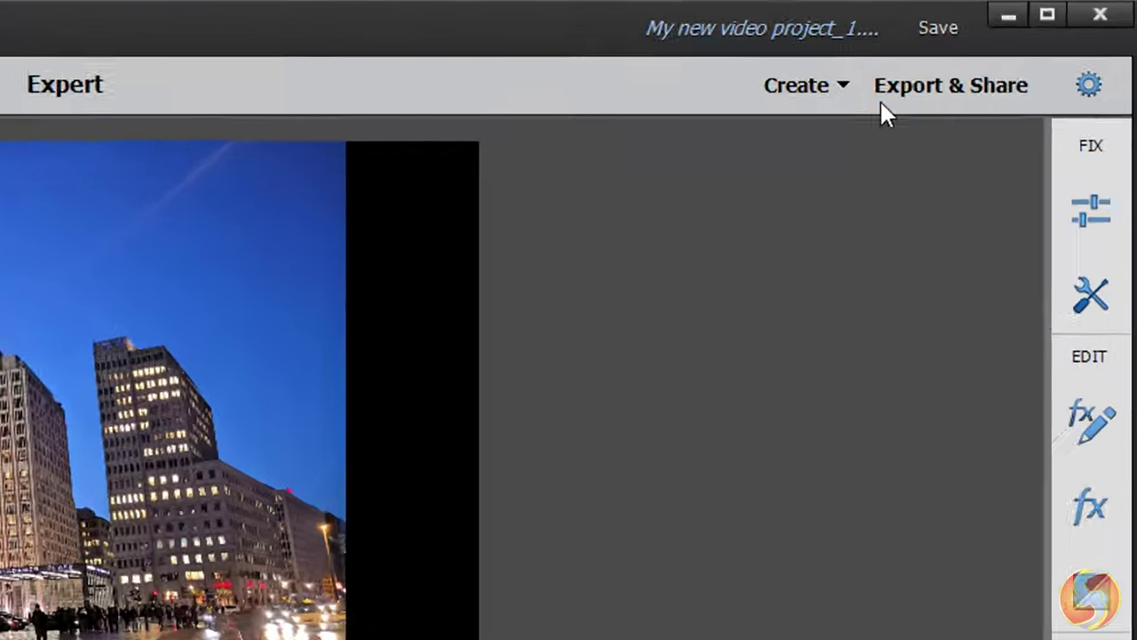
{"action": "left_click", "coordinate": [989, 39]}
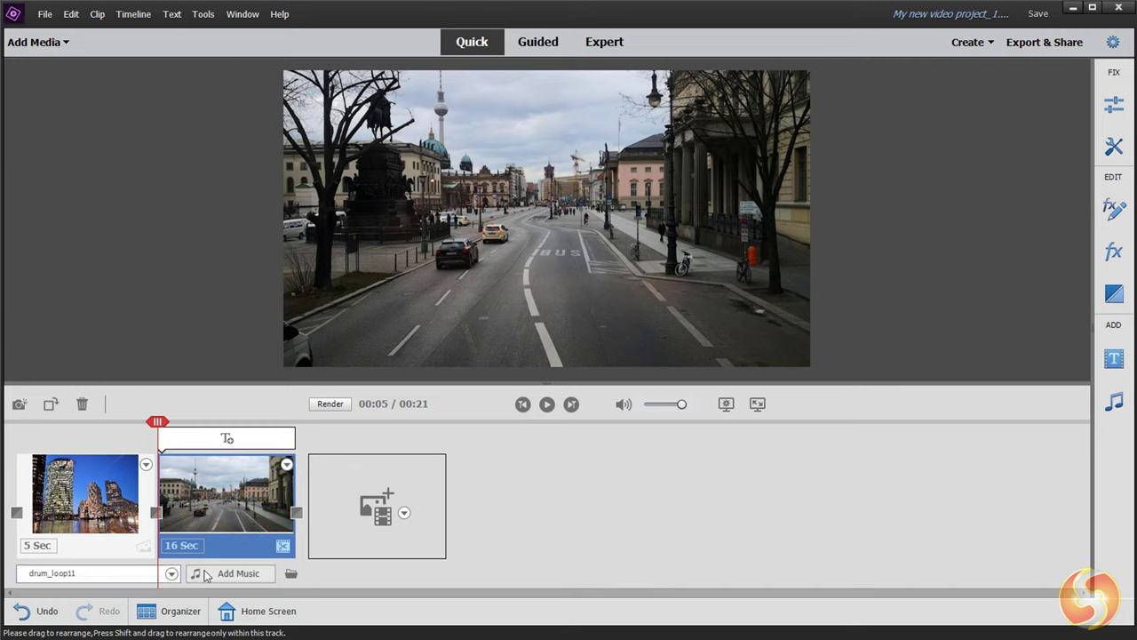
{"action": "left_click_drag", "start_coordinate": [216, 493], "coordinate": [314, 554]}
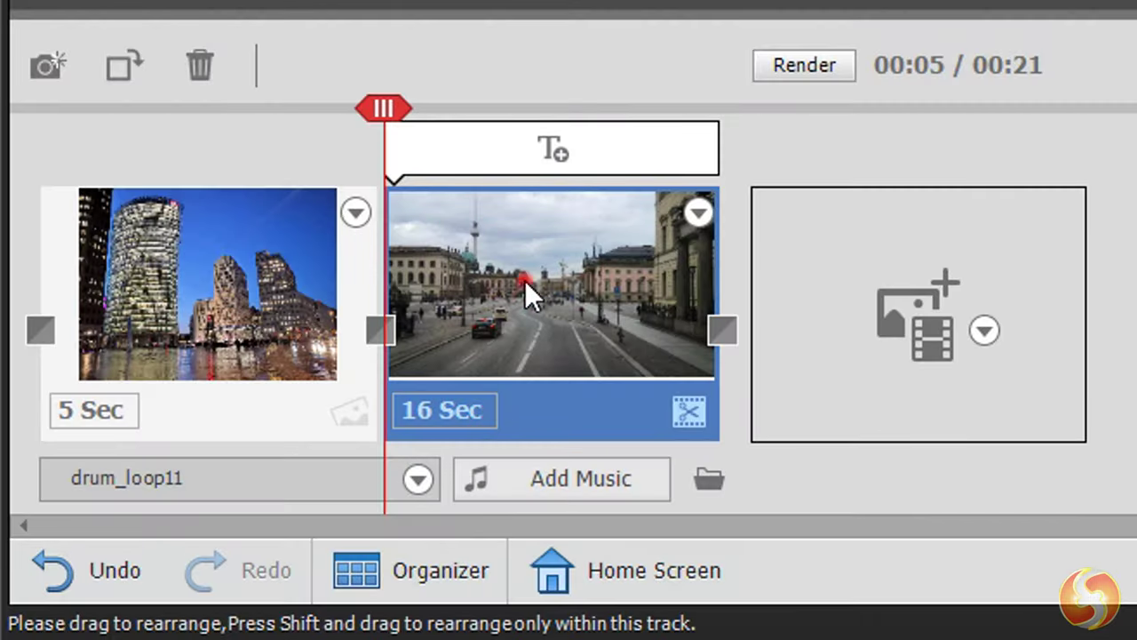
{"action": "left_click_drag", "start_coordinate": [215, 483], "coordinate": [41, 478]}
{"action": "left_click_drag", "start_coordinate": [157, 236], "coordinate": [661, 232]}
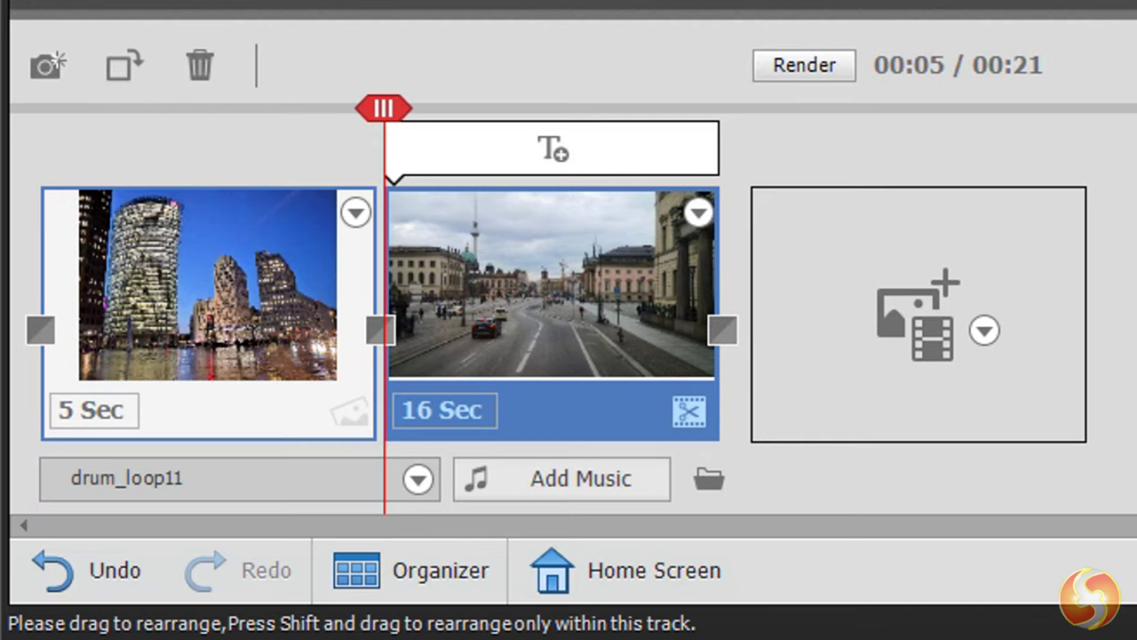
{"action": "left_click_drag", "start_coordinate": [601, 305], "coordinate": [499, 293]}
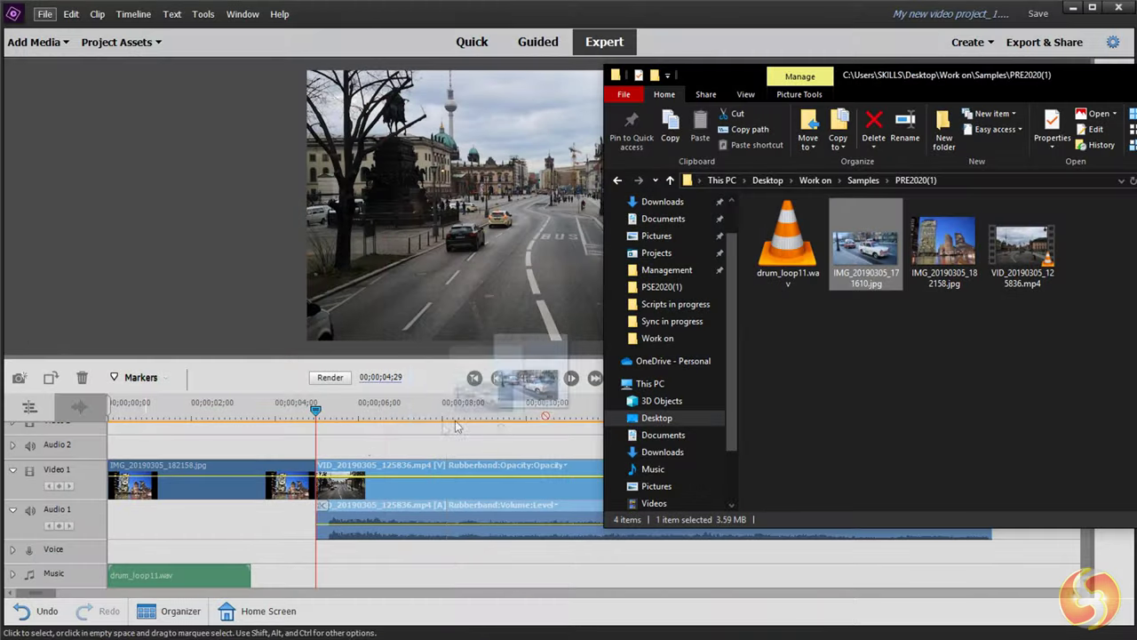
{"action": "left_click_drag", "start_coordinate": [551, 373], "coordinate": [275, 435]}
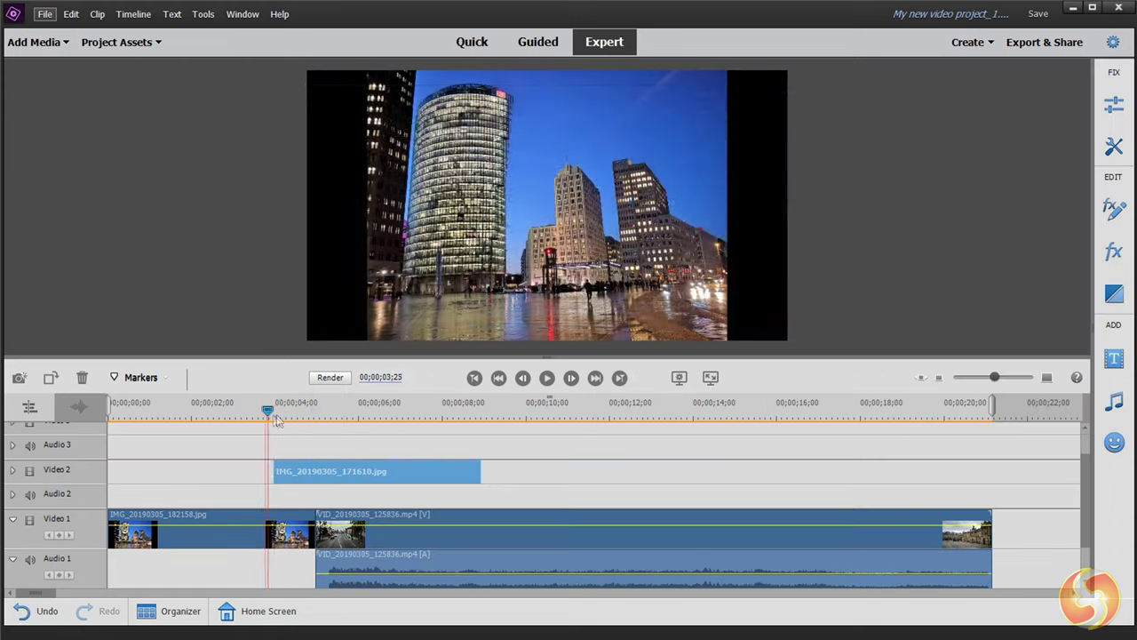
{"action": "left_click_drag", "start_coordinate": [277, 419], "coordinate": [288, 416]}
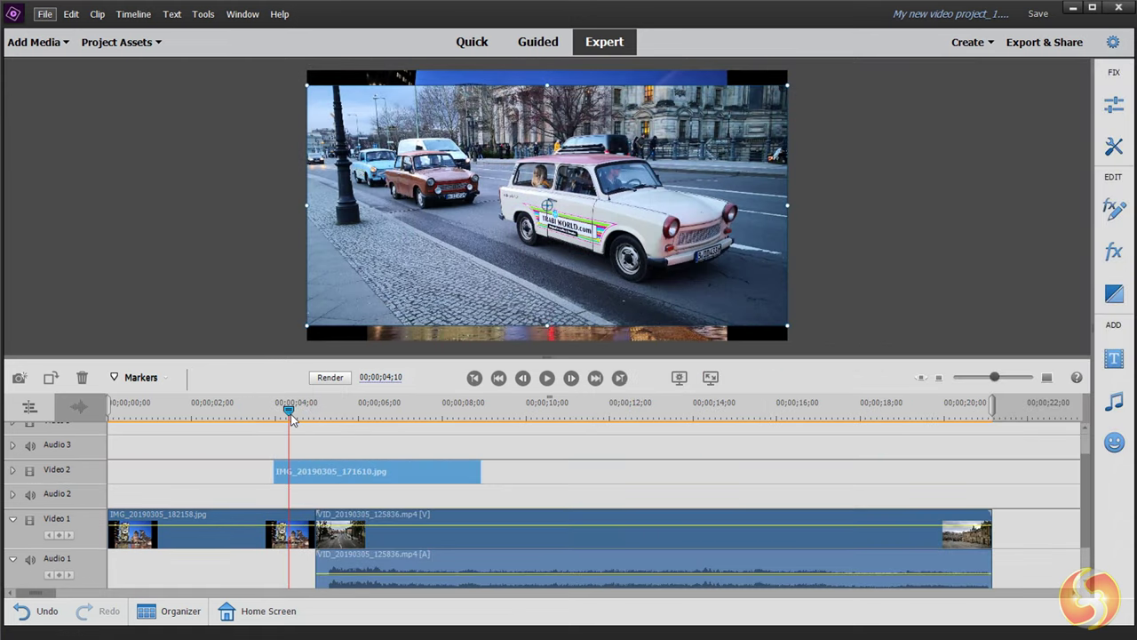
{"action": "left_click", "coordinate": [270, 530]}
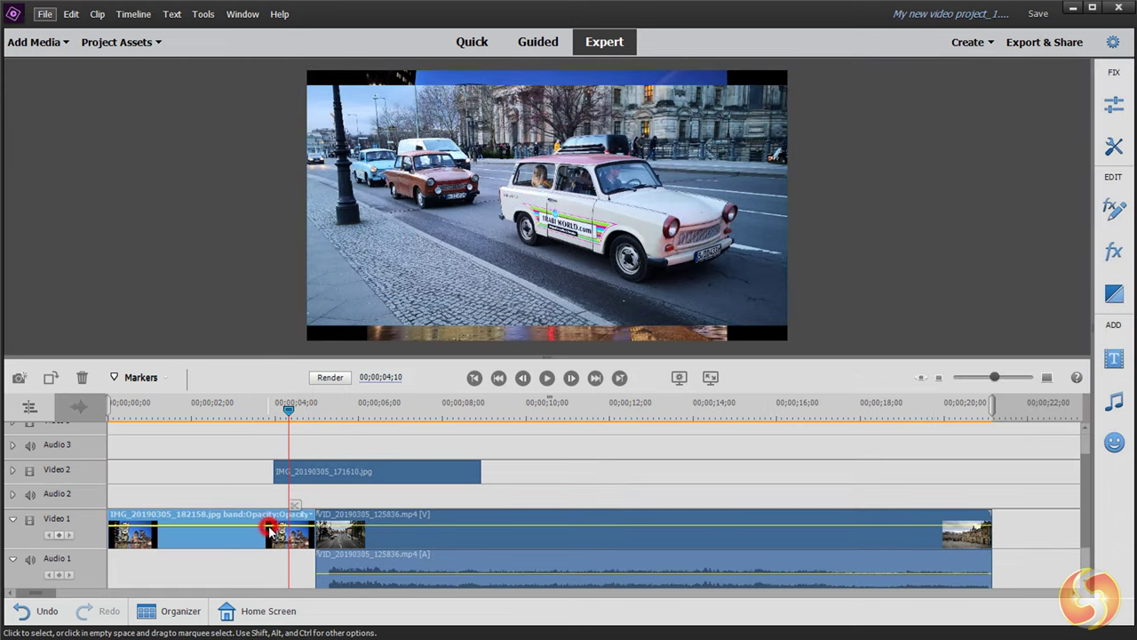
{"action": "left_click", "coordinate": [309, 480]}
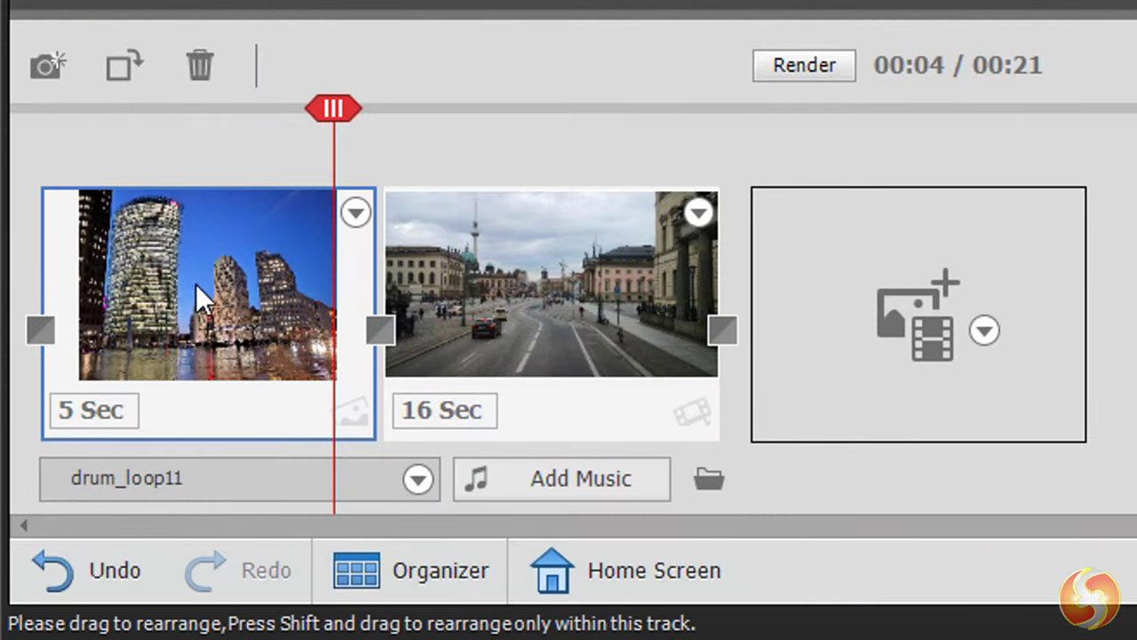
{"action": "left_click", "coordinate": [71, 403]}
{"action": "left_click", "coordinate": [221, 479]}
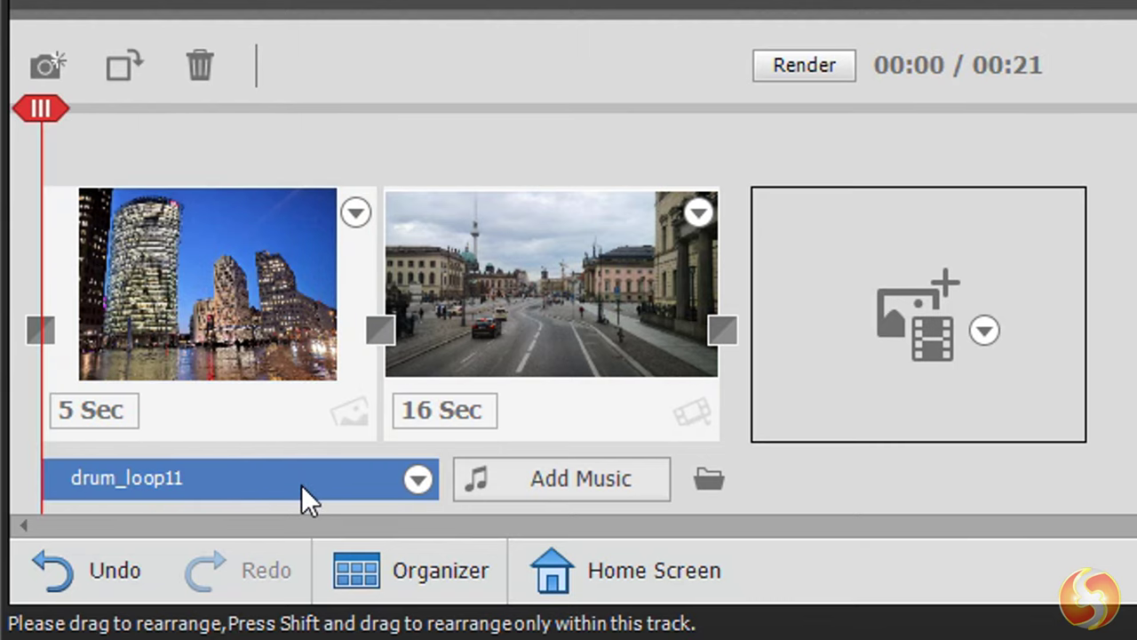
Step: Drag IMG_20190305_171610.jpg from File Explorer onto the storyboard's empty end placeholder
{"action": "mouse_move", "coordinate": [301, 484]}
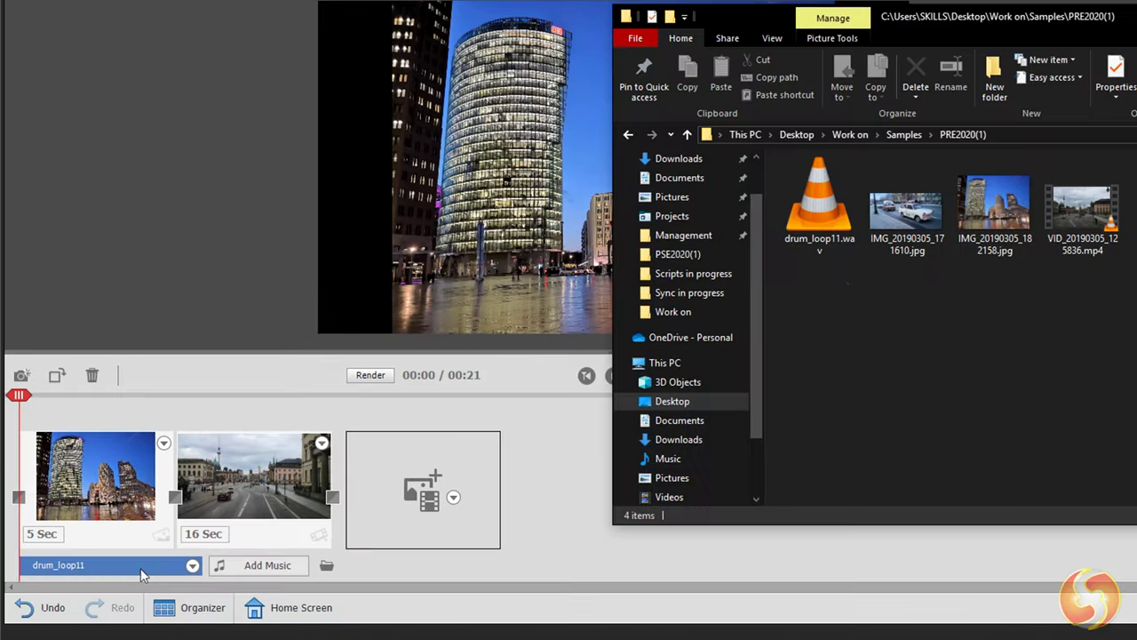
{"action": "left_click", "coordinate": [895, 224]}
{"action": "left_click_drag", "start_coordinate": [931, 224], "coordinate": [362, 497]}
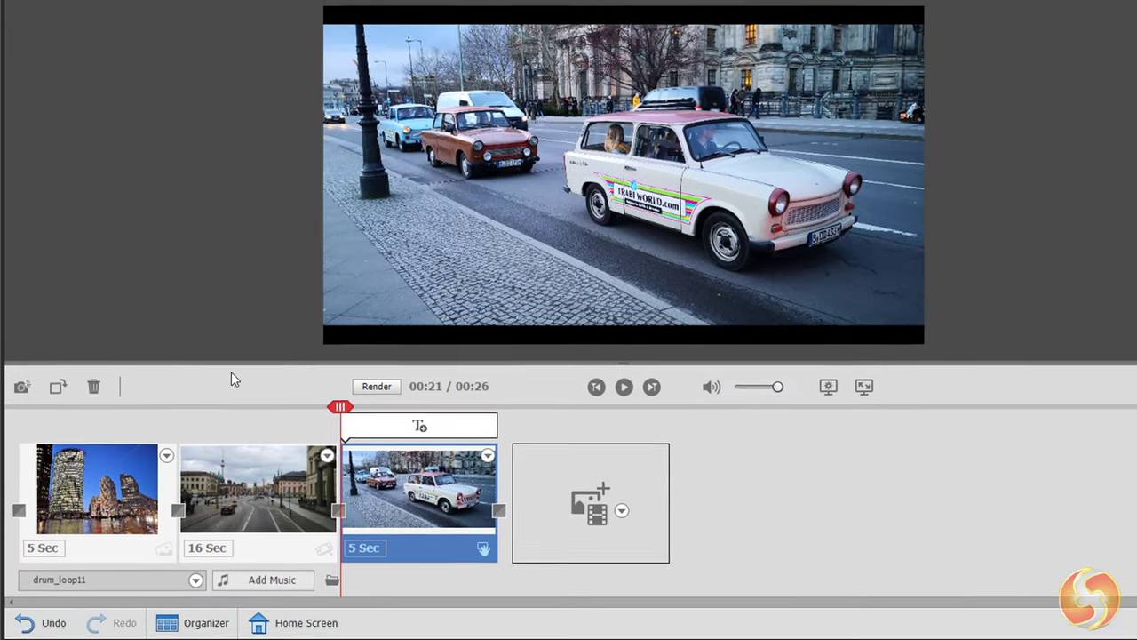
{"action": "left_click", "coordinate": [65, 405]}
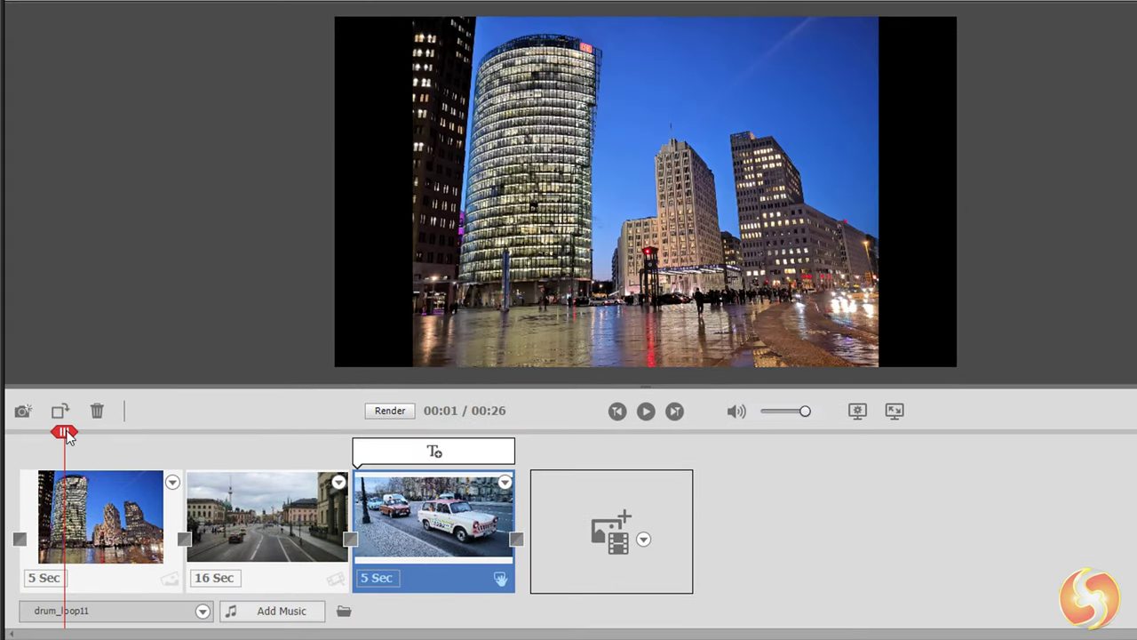
{"action": "left_click", "coordinate": [144, 433]}
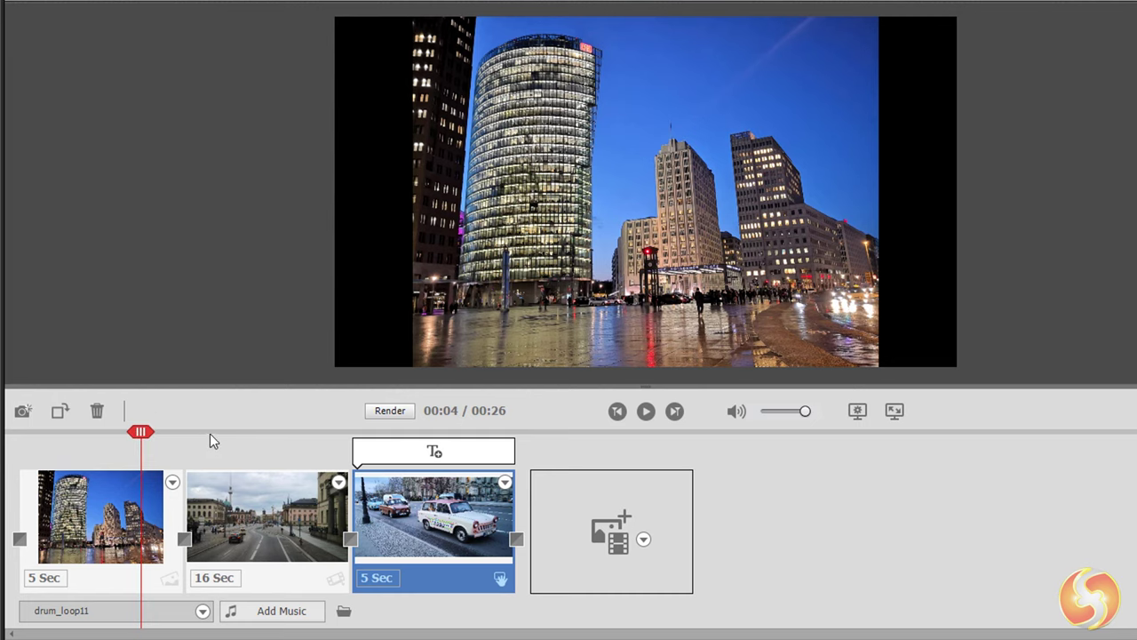
{"action": "left_click", "coordinate": [210, 433]}
{"action": "left_click", "coordinate": [264, 432]}
{"action": "left_click_drag", "start_coordinate": [415, 433], "coordinate": [203, 435]}
{"action": "left_click", "coordinate": [269, 433]}
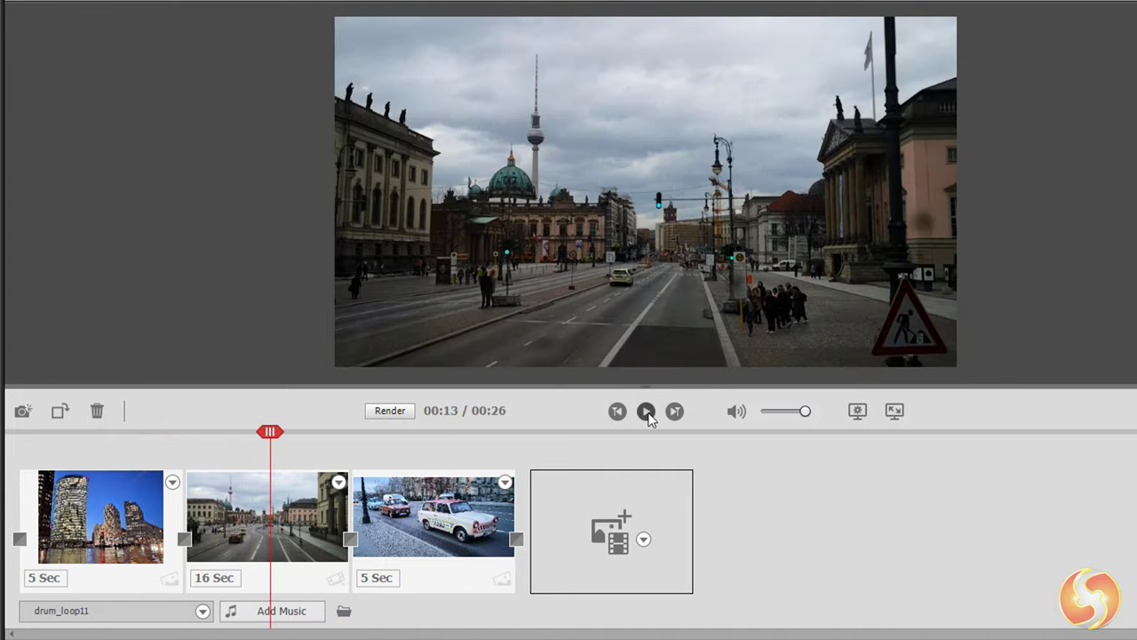
{"action": "left_click", "coordinate": [647, 414]}
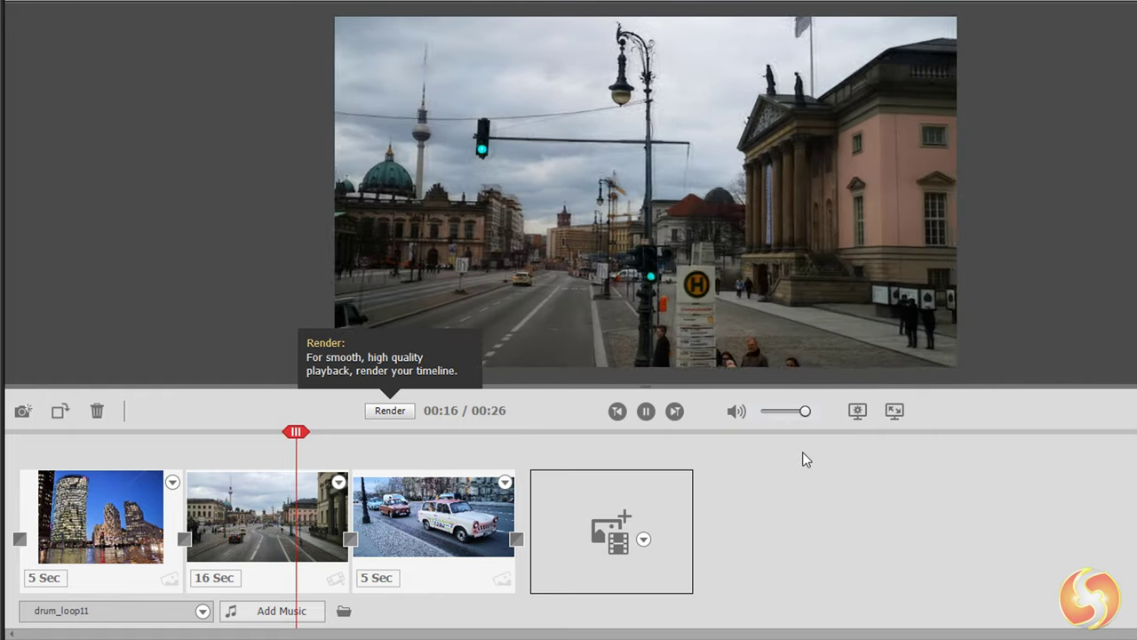
{"action": "left_click", "coordinate": [102, 504]}
{"action": "left_click_drag", "start_coordinate": [131, 523], "coordinate": [363, 531]}
{"action": "left_click_drag", "start_coordinate": [266, 525], "coordinate": [132, 521]}
Step: Cut the towers clip and paste it back as the third clip
{"action": "right_click", "coordinate": [132, 522]}
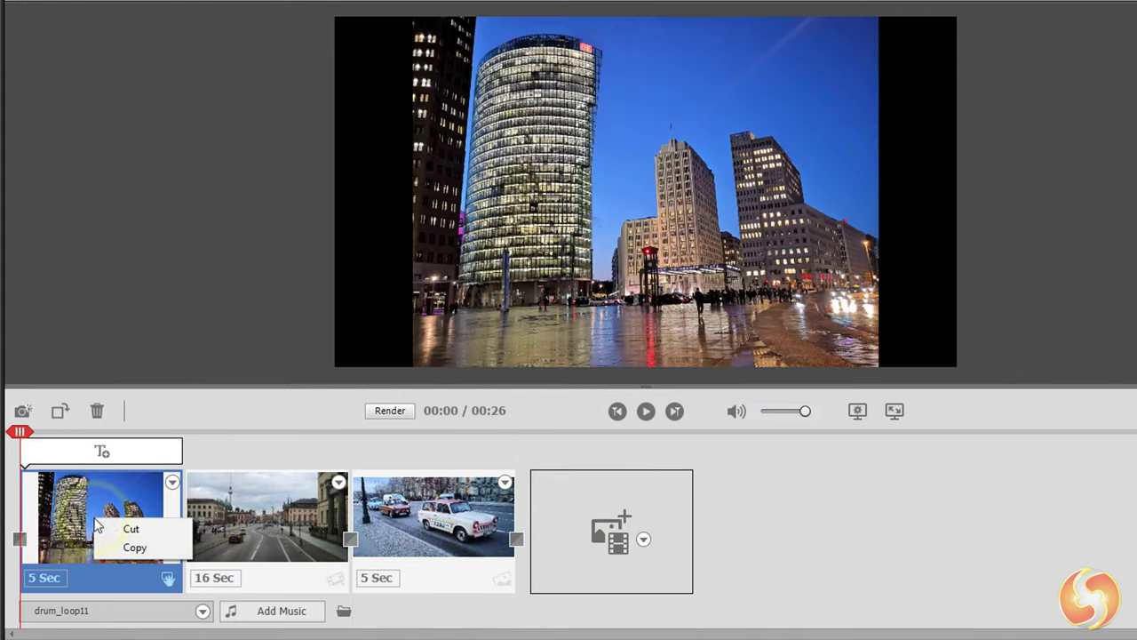
{"action": "left_click", "coordinate": [132, 530]}
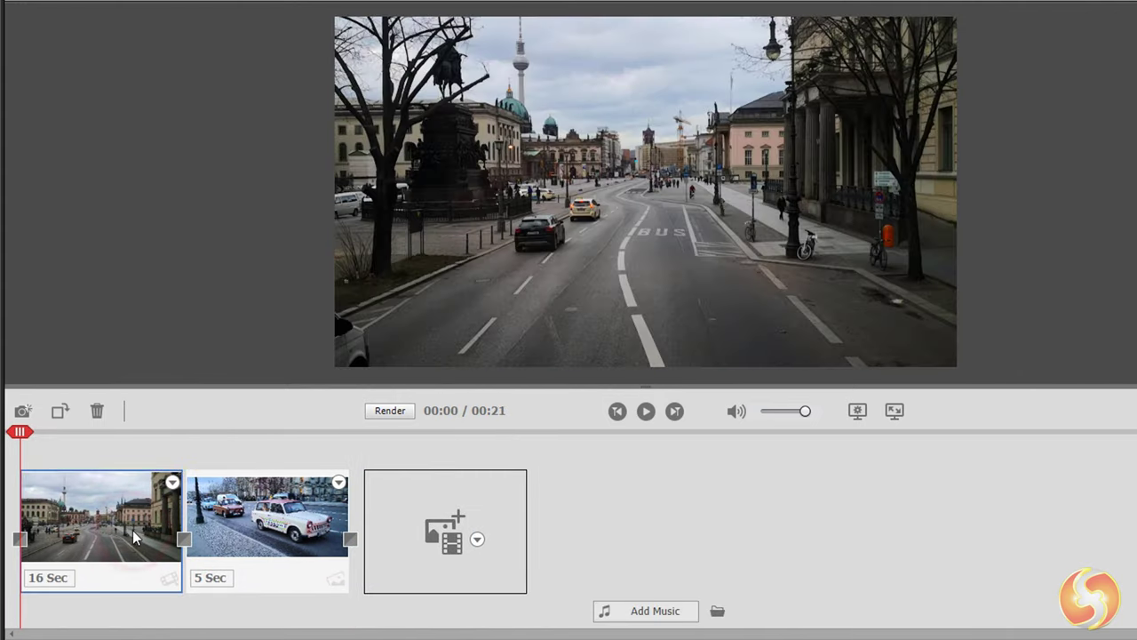
{"action": "right_click", "coordinate": [399, 531]}
{"action": "left_click", "coordinate": [427, 540]}
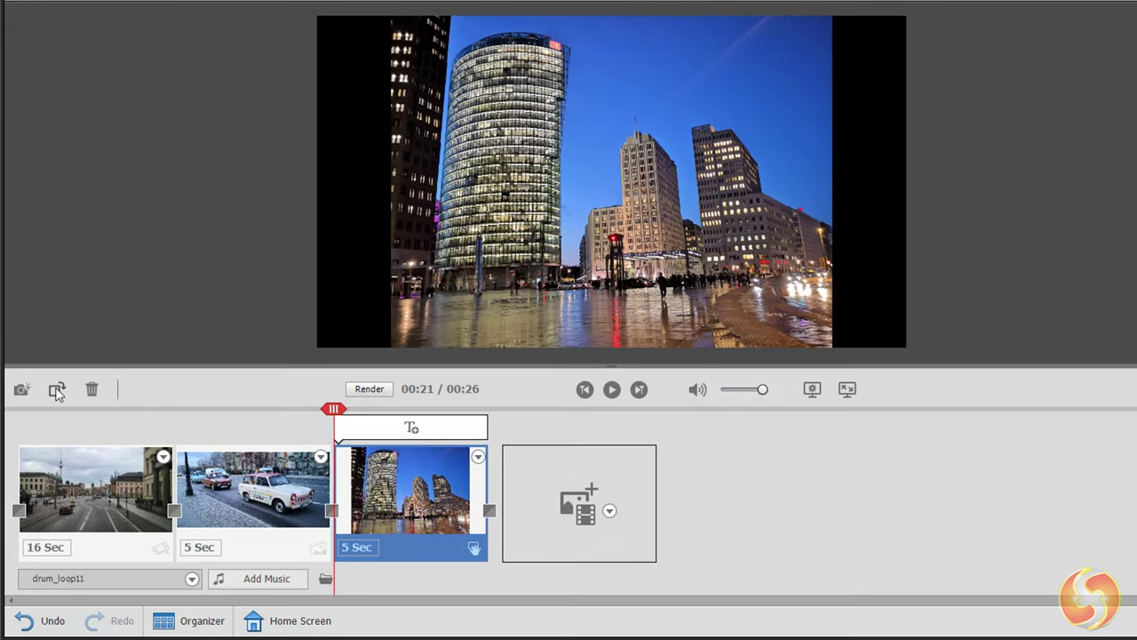
Step: Rotate the towers photo 90° four times so it ends upright
{"action": "left_click", "coordinate": [56, 390]}
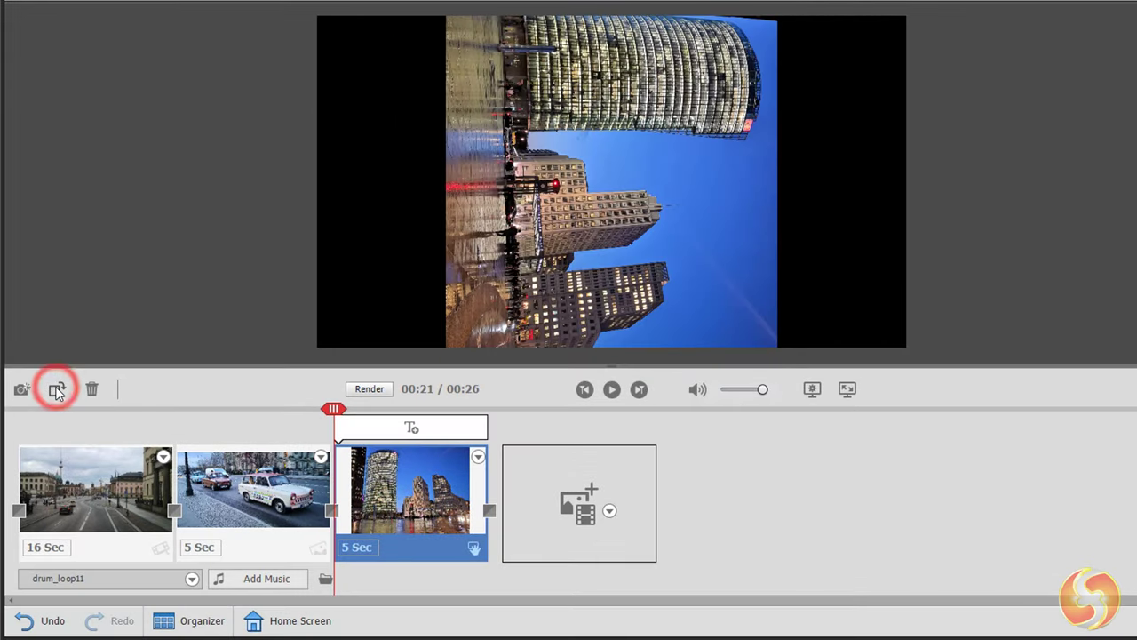
{"action": "left_click", "coordinate": [56, 391]}
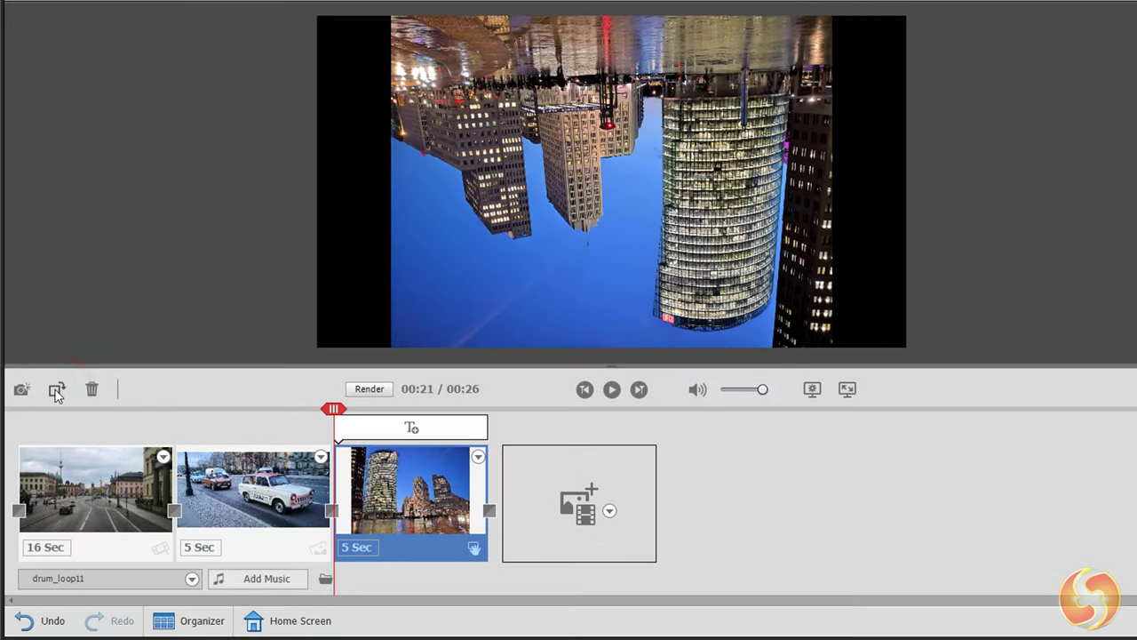
{"action": "left_click", "coordinate": [56, 391]}
{"action": "left_click", "coordinate": [56, 391]}
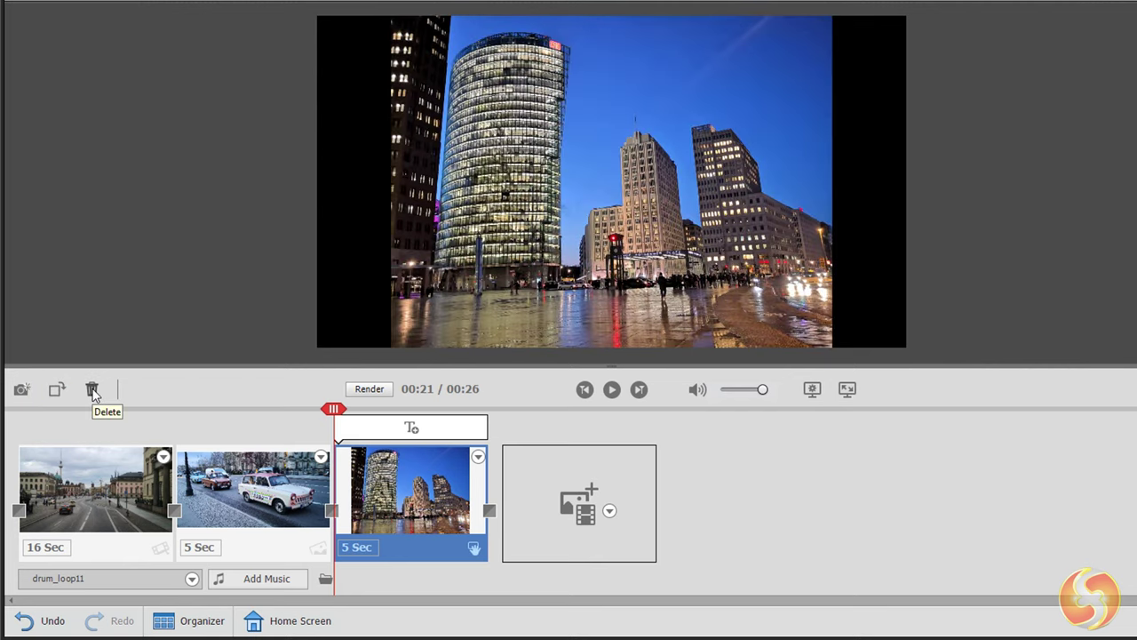
Step: Delete the towers clip, then undo and redo until it is back on the timeline
{"action": "left_click", "coordinate": [92, 391]}
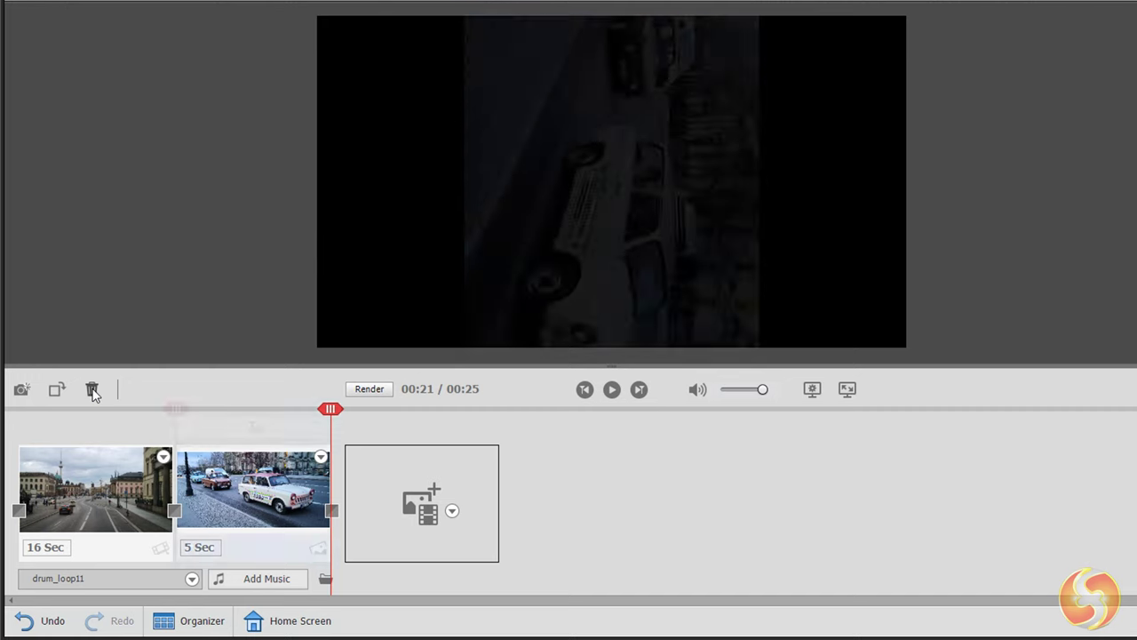
{"action": "left_click", "coordinate": [49, 624]}
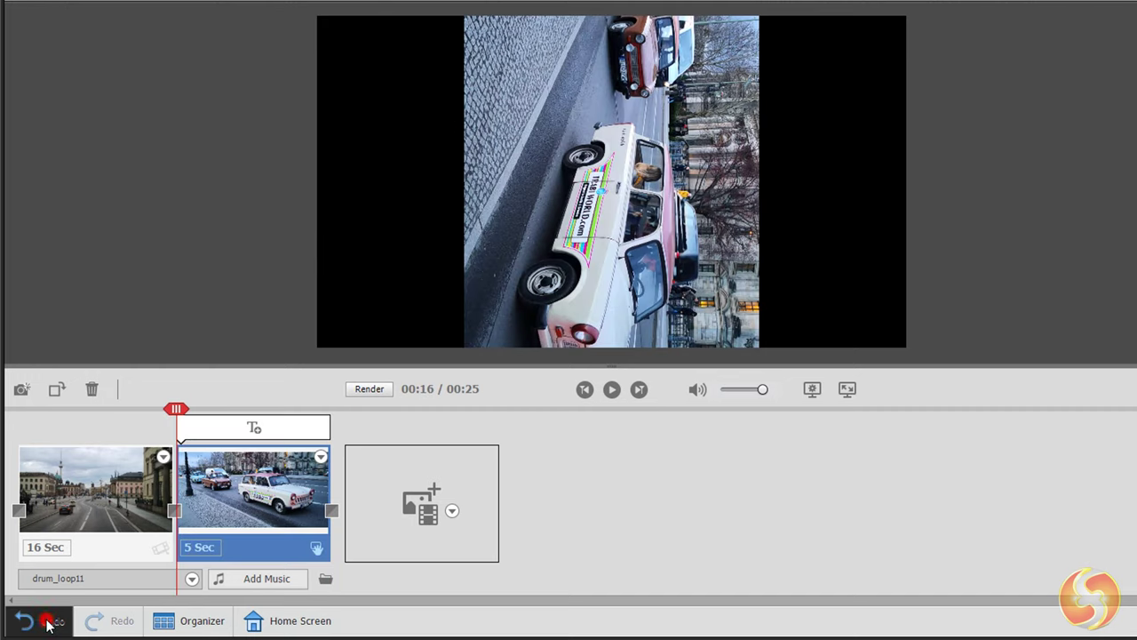
{"action": "left_click", "coordinate": [48, 624]}
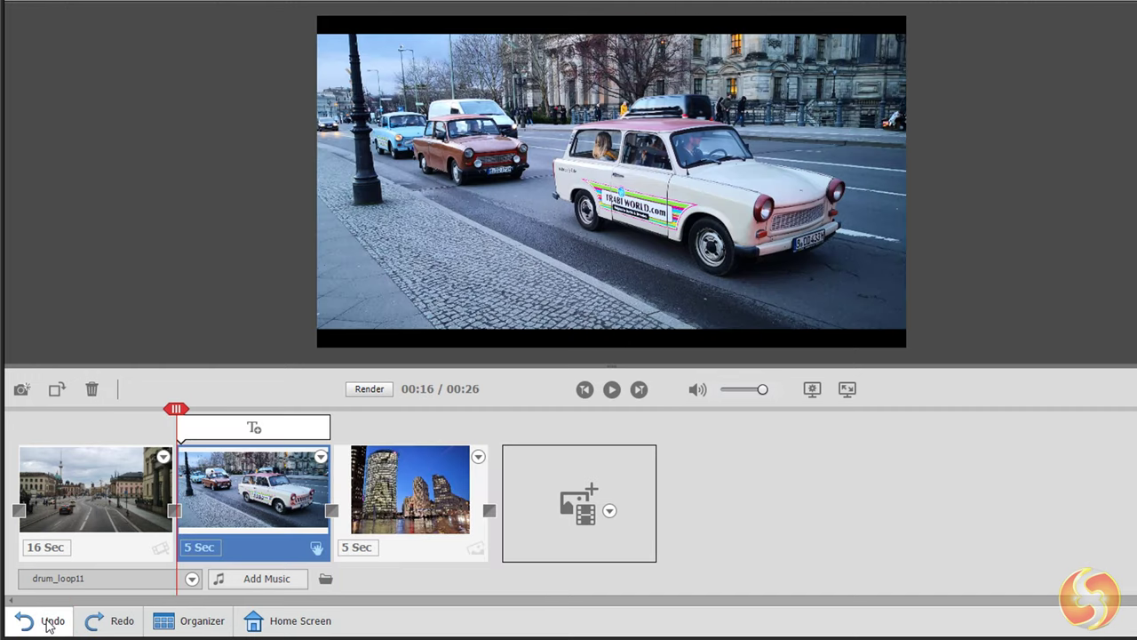
{"action": "left_click", "coordinate": [111, 622]}
{"action": "left_click", "coordinate": [113, 624]}
{"action": "left_click", "coordinate": [34, 621]}
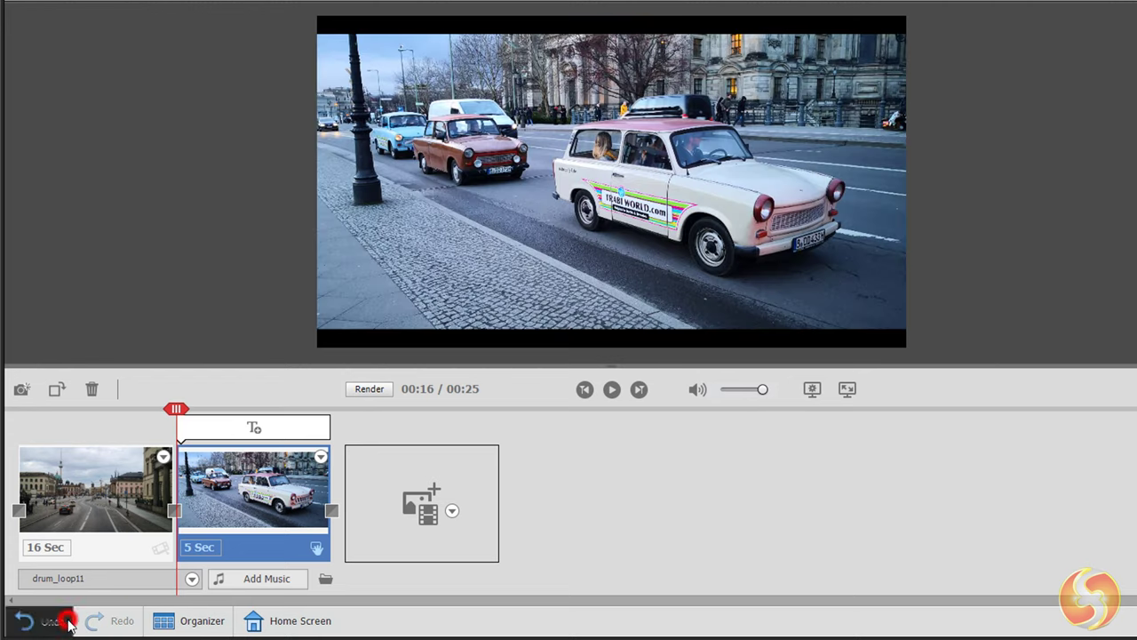
{"action": "left_click", "coordinate": [49, 621]}
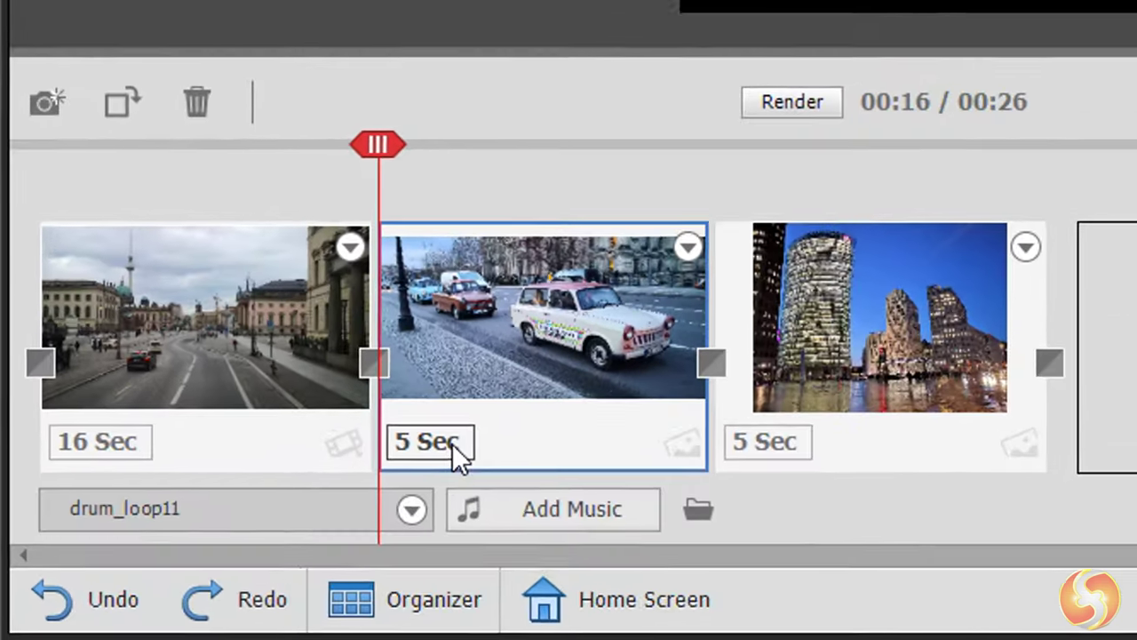
Step: Lengthen the taxi photo from 5 to 7 Sec and open the first street clip's trim options
{"action": "left_click", "coordinate": [208, 548]}
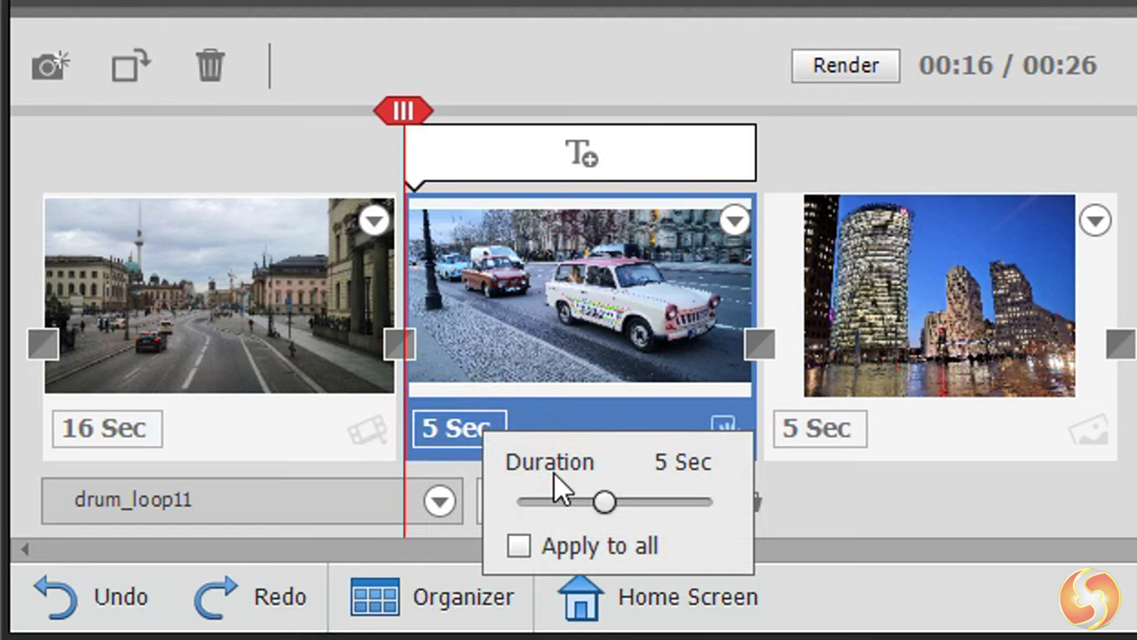
{"action": "left_click_drag", "start_coordinate": [606, 502], "coordinate": [648, 511]}
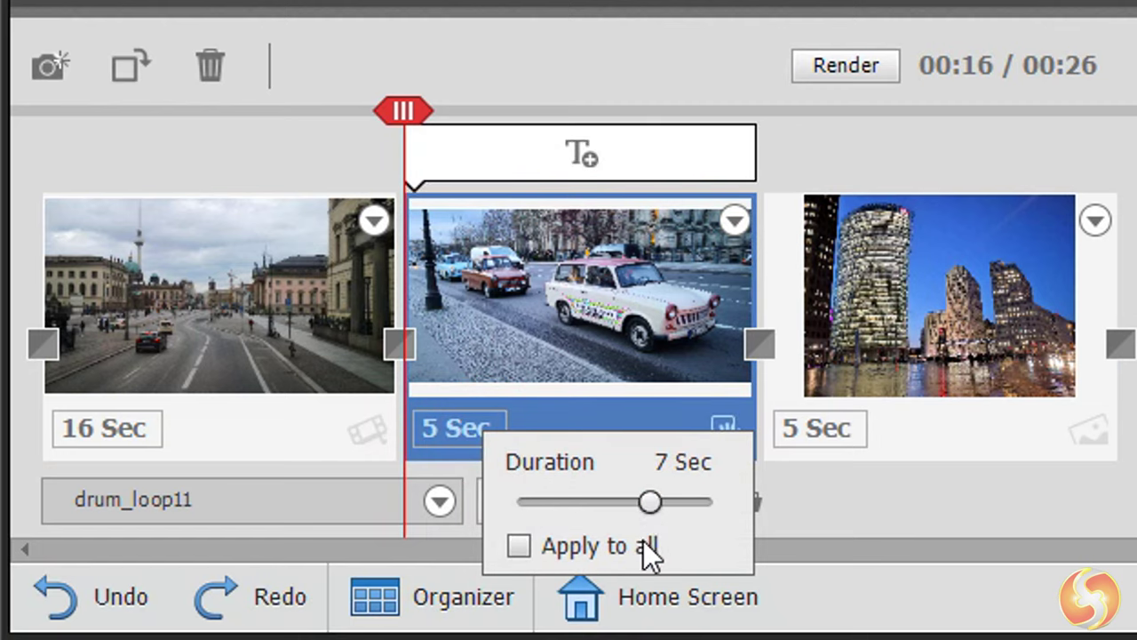
{"action": "left_click", "coordinate": [792, 494]}
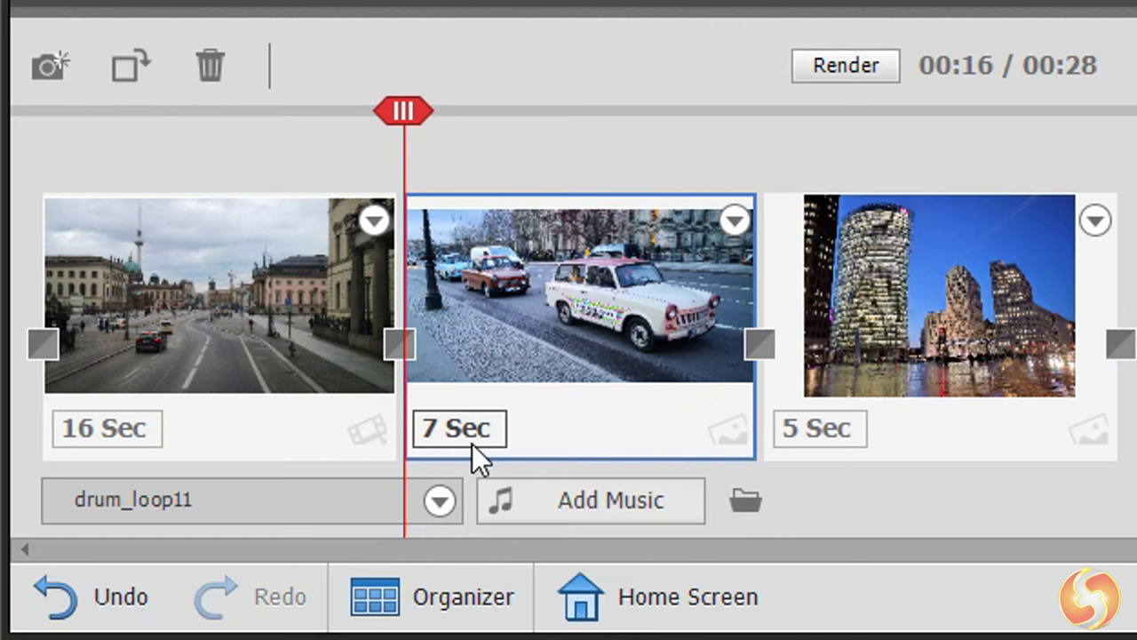
{"action": "left_click", "coordinate": [264, 302]}
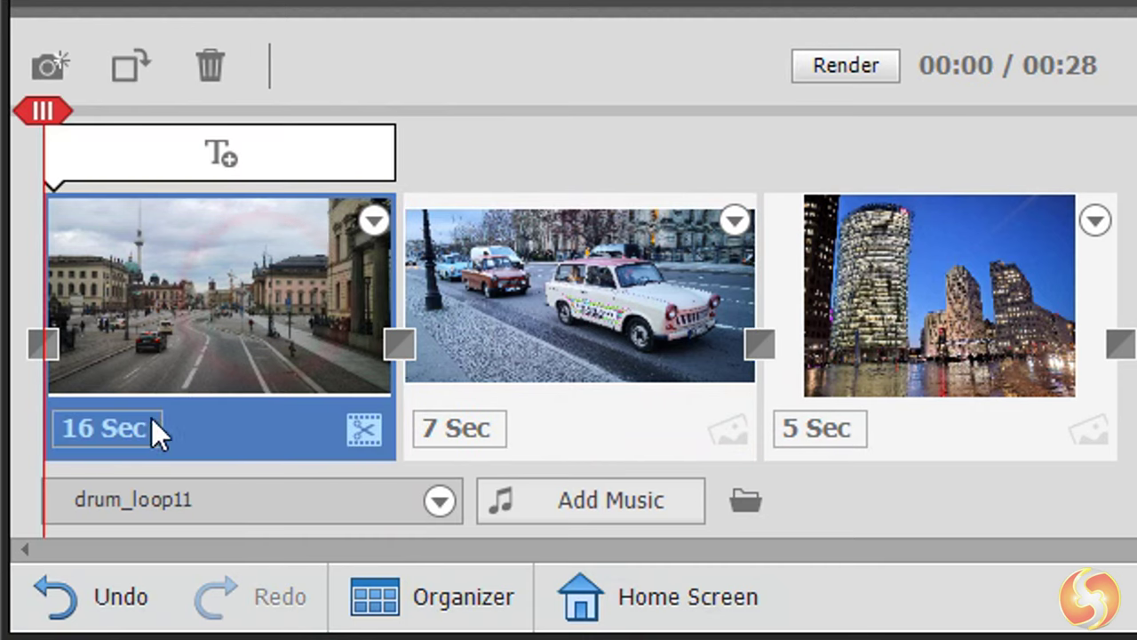
{"action": "left_click", "coordinate": [114, 433]}
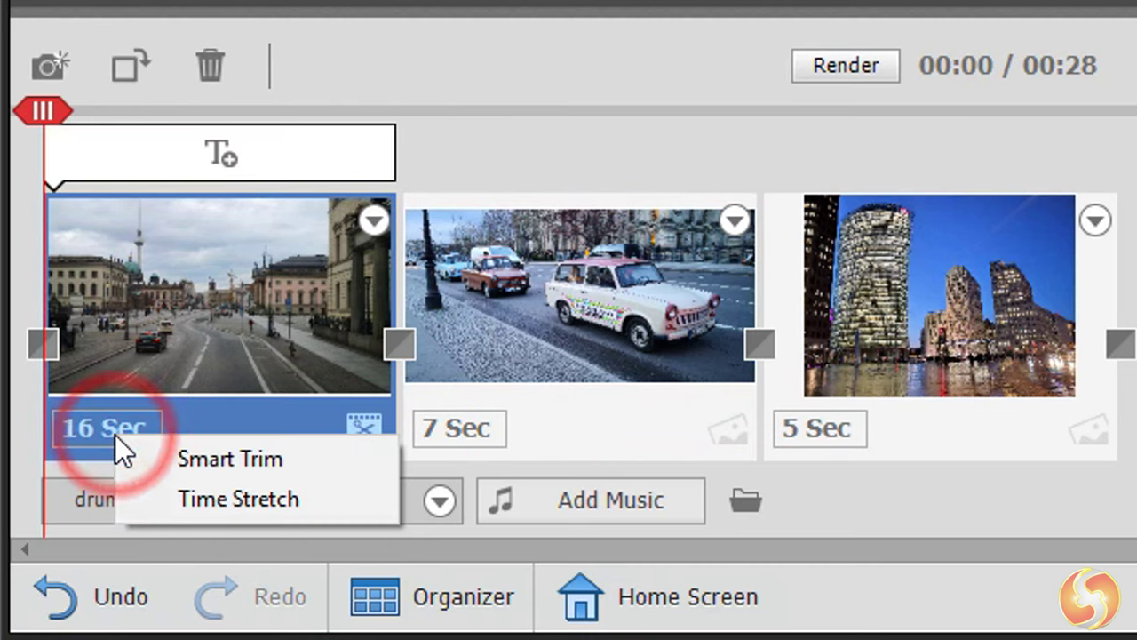
Step: In Smart Trim, keep a ~4-second first scene and mark a second scene from 07;18, totalling 8 Sec
{"action": "left_click", "coordinate": [359, 469]}
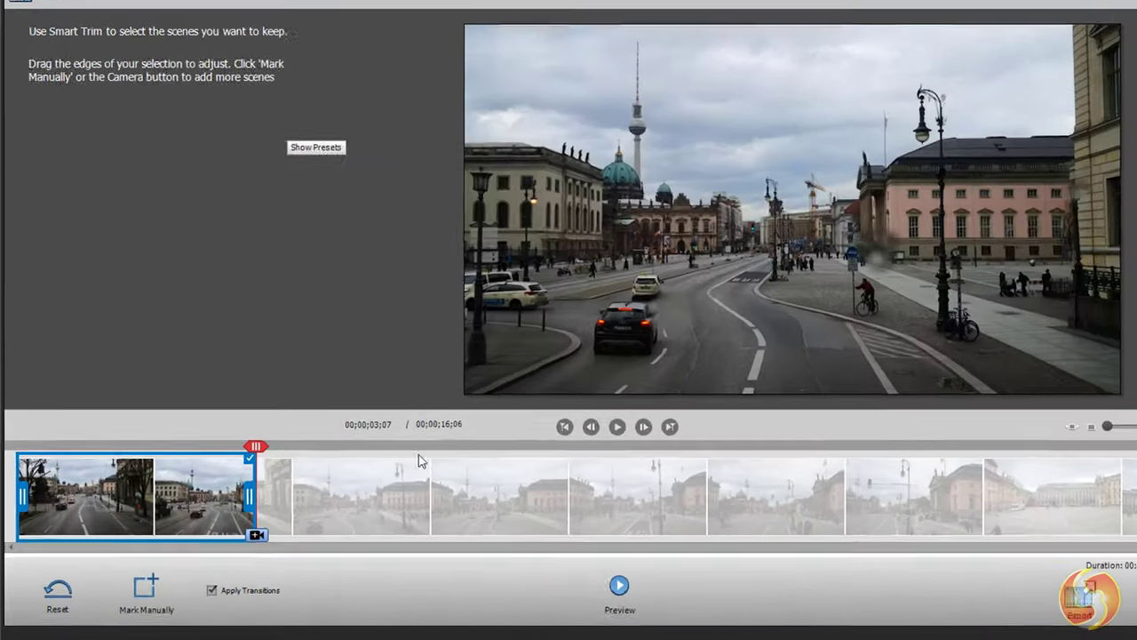
{"action": "left_click_drag", "start_coordinate": [445, 400], "coordinate": [433, 394]}
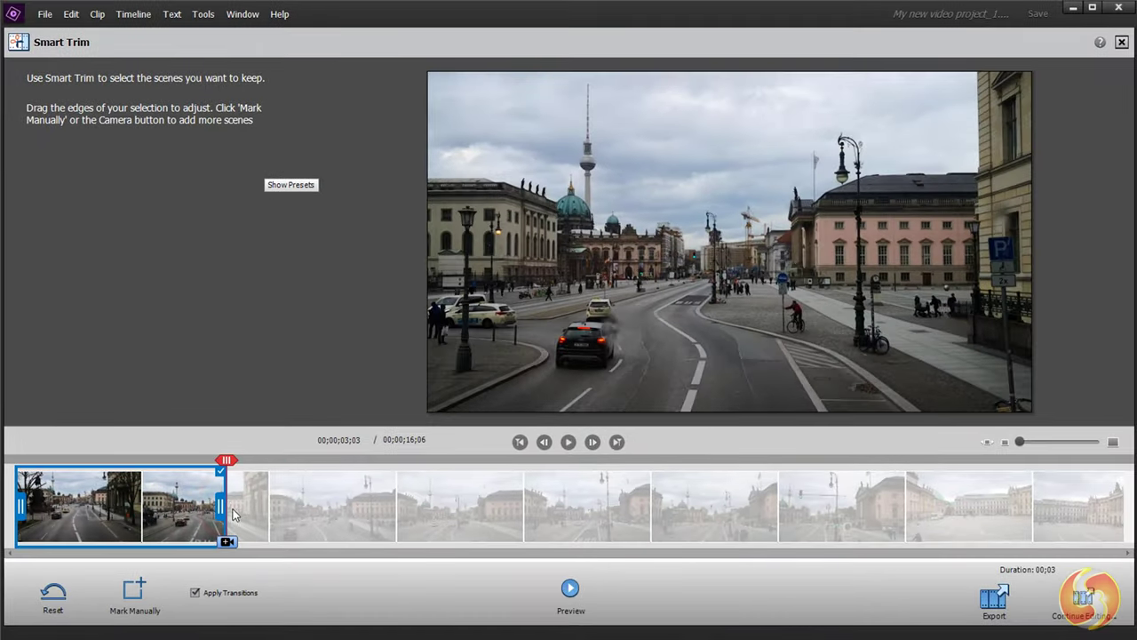
{"action": "left_click_drag", "start_coordinate": [223, 504], "coordinate": [321, 507]}
{"action": "left_click", "coordinate": [534, 507]}
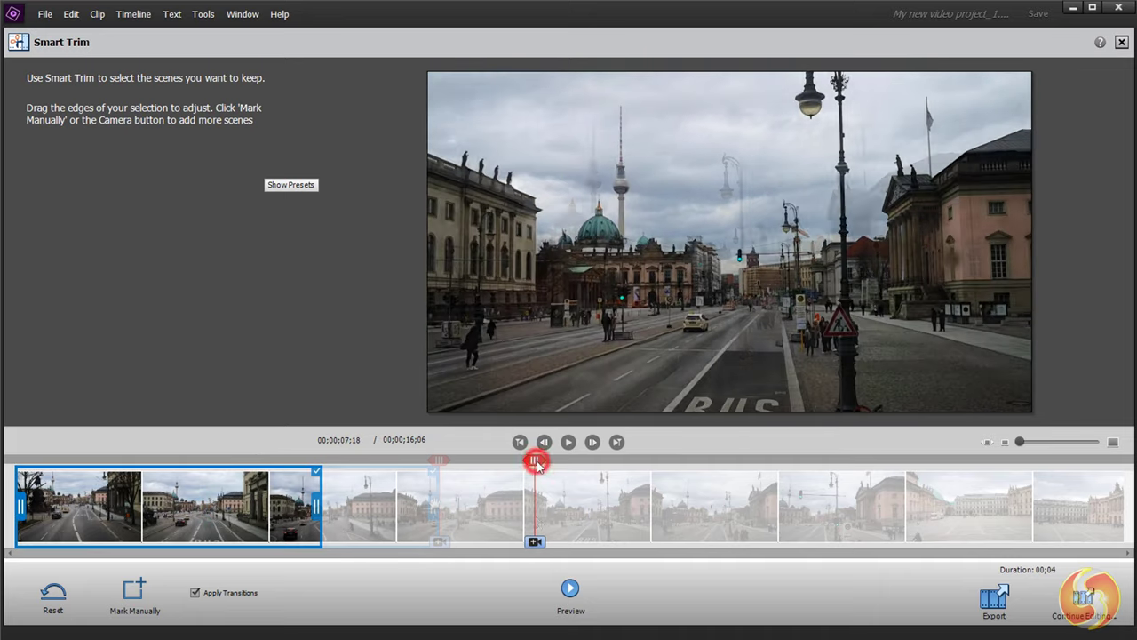
{"action": "left_click", "coordinate": [535, 541]}
{"action": "left_click_drag", "start_coordinate": [594, 512], "coordinate": [800, 513]}
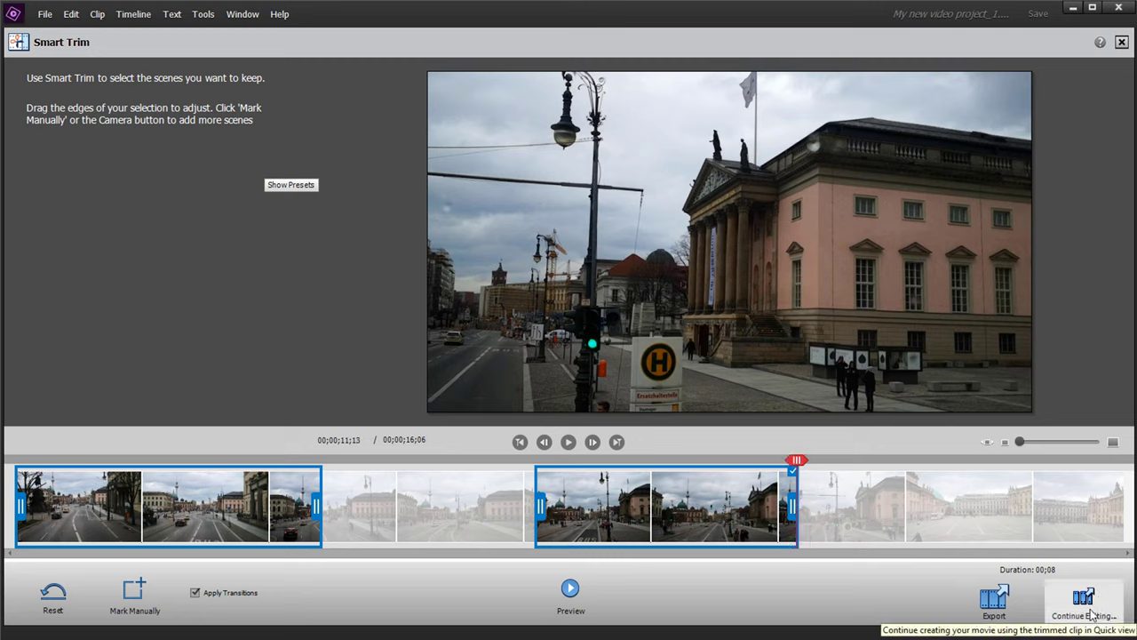
Step: Leave Smart Trim, then Time Stretch the first street clip to 200% and 50%, previewing each
{"action": "left_click", "coordinate": [1089, 613]}
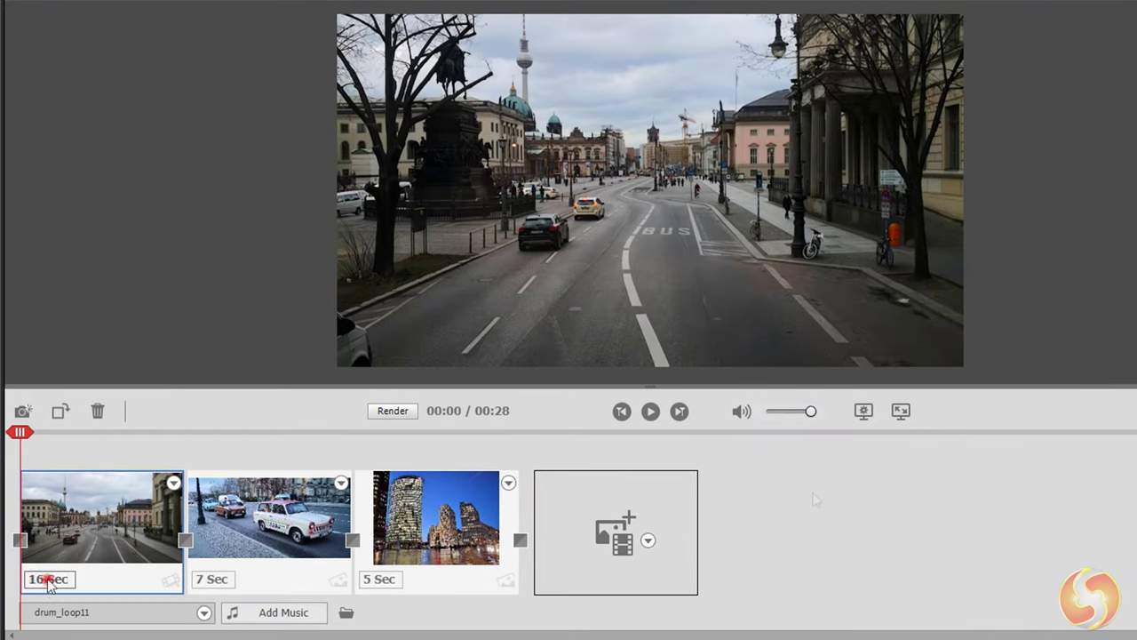
{"action": "left_click", "coordinate": [49, 580]}
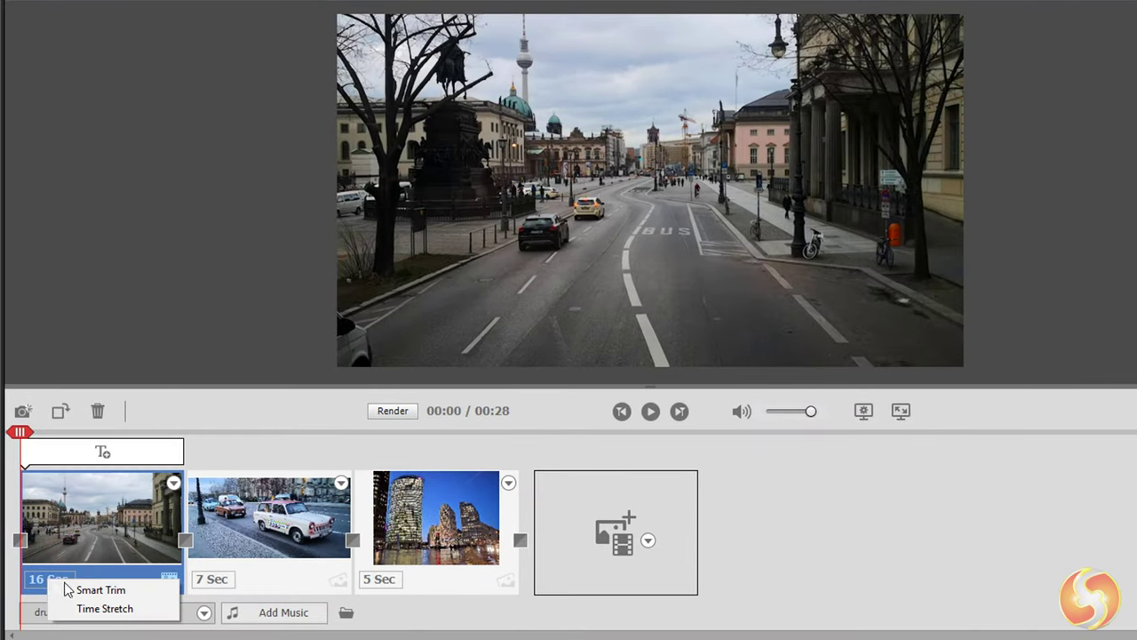
{"action": "left_click", "coordinate": [99, 608]}
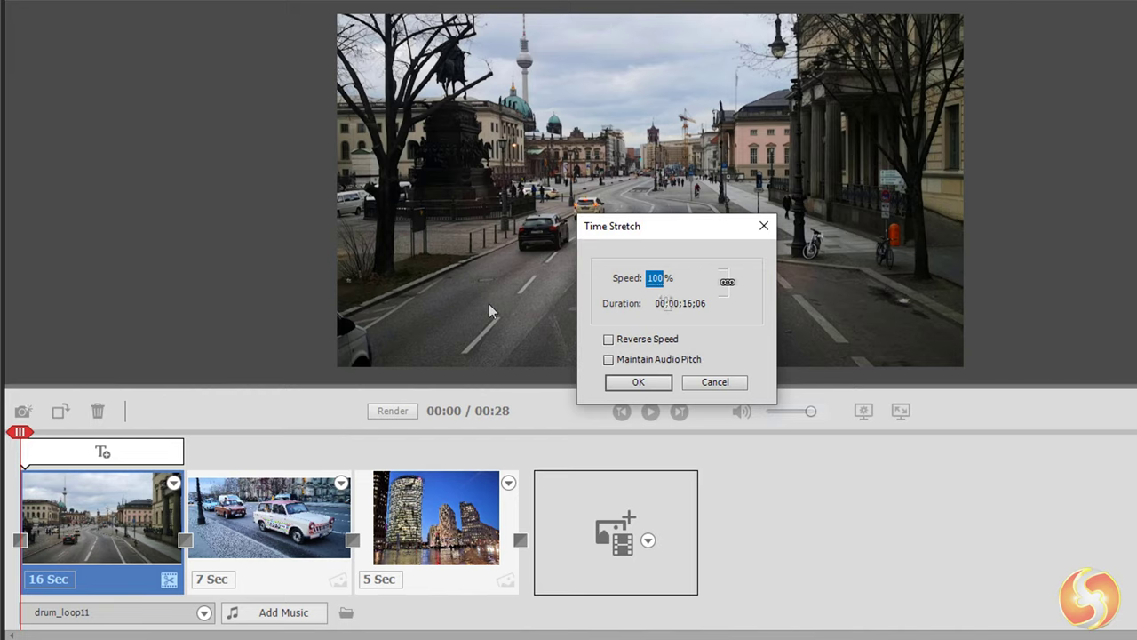
{"action": "type", "text": "200"}
{"action": "key", "text": "Return"}
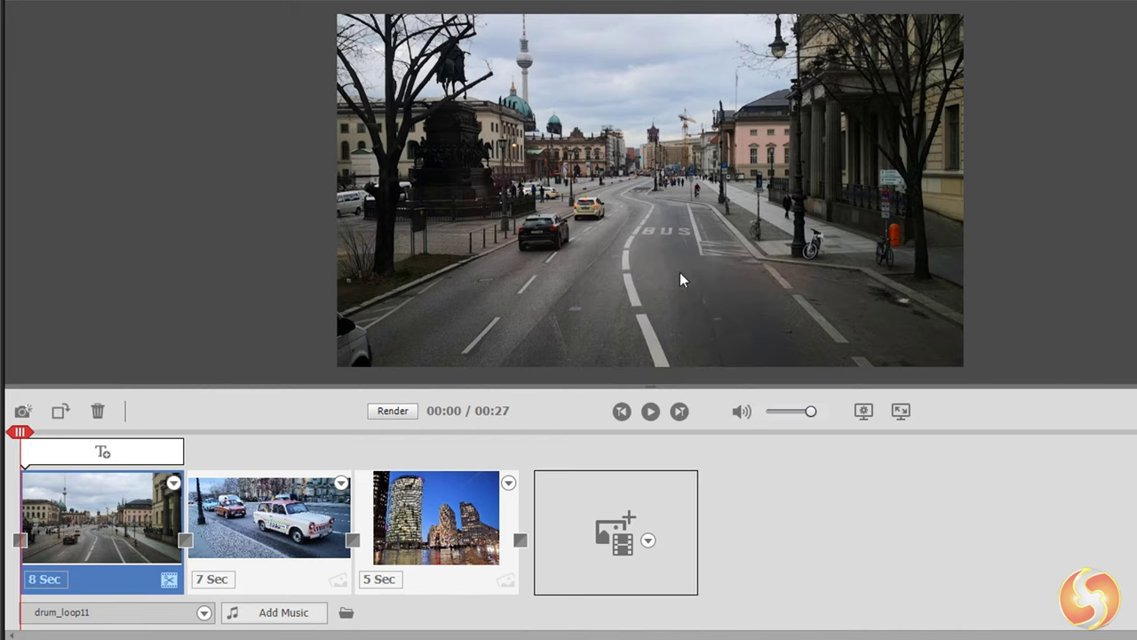
{"action": "left_click", "coordinate": [647, 416]}
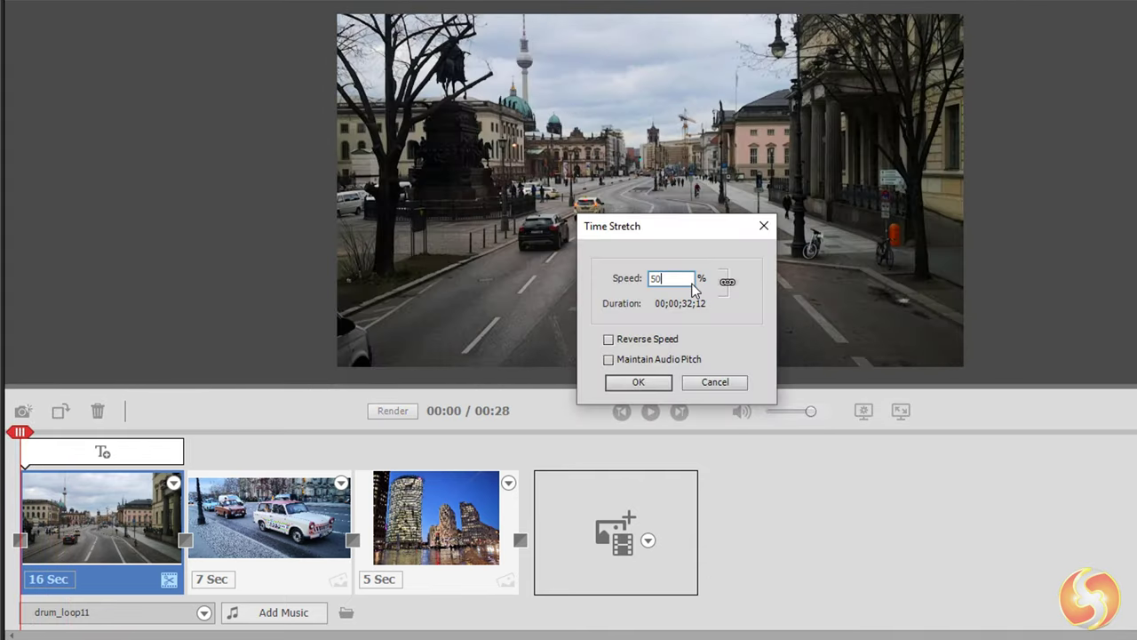
{"action": "key", "text": "Return"}
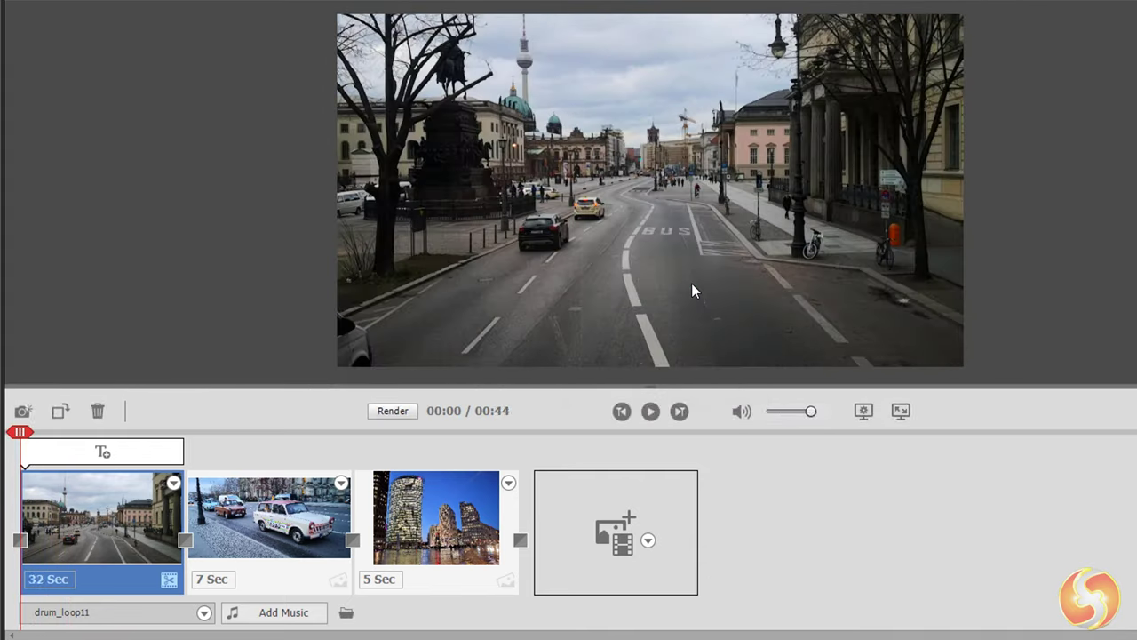
{"action": "left_click", "coordinate": [650, 411]}
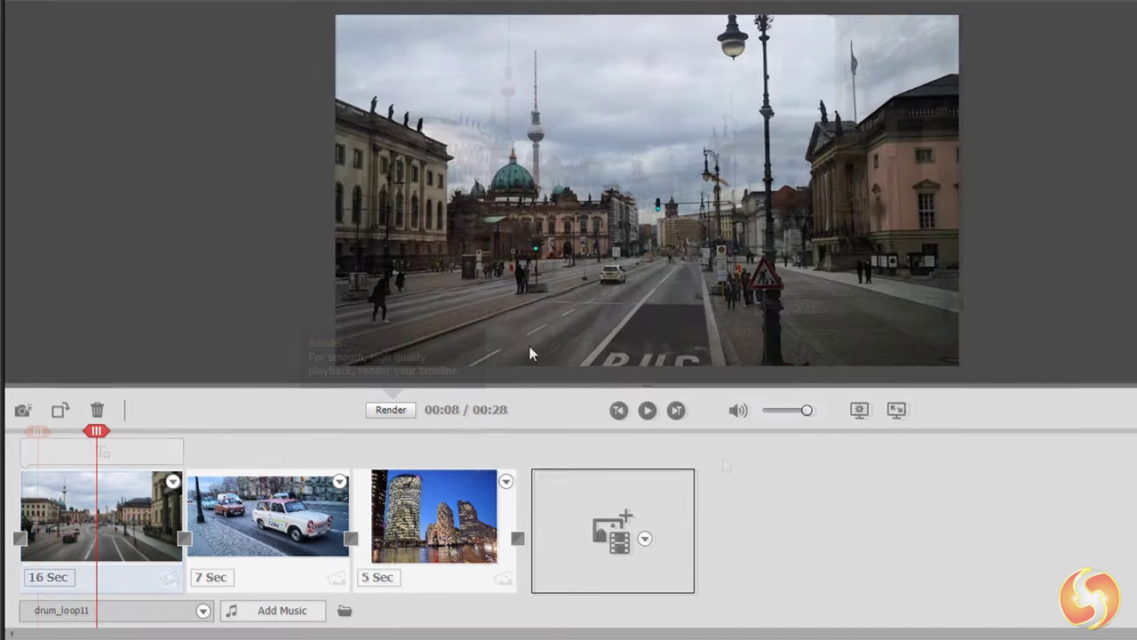
Step: Shrink and reposition the towers photo in the Monitor, then bring up the Adjustments list
{"action": "left_click", "coordinate": [449, 514]}
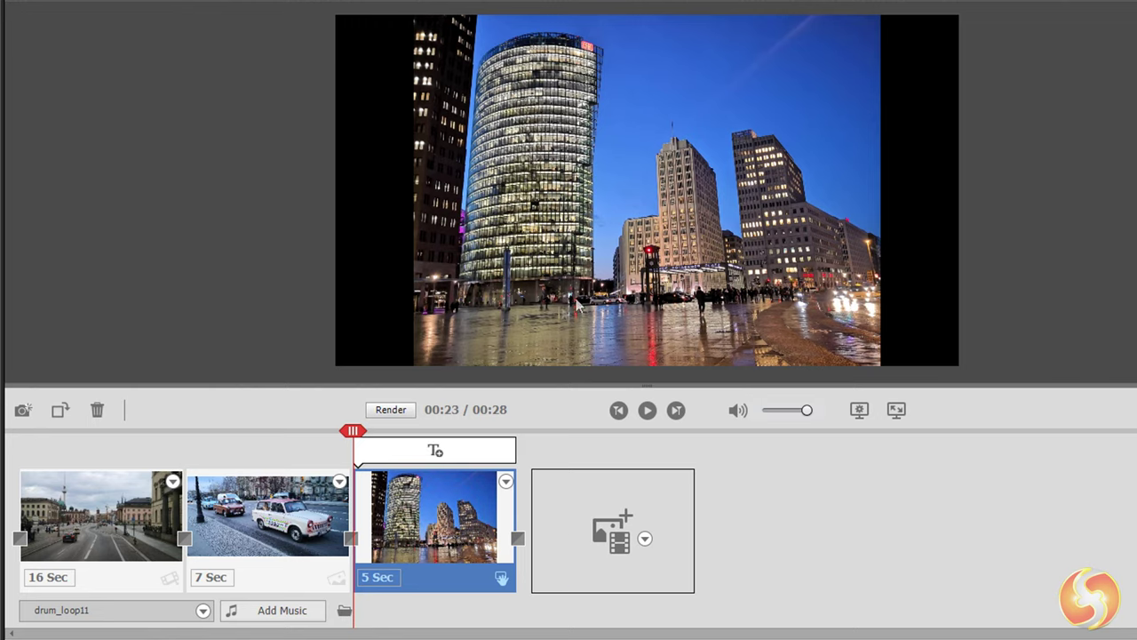
{"action": "left_click", "coordinate": [709, 160]}
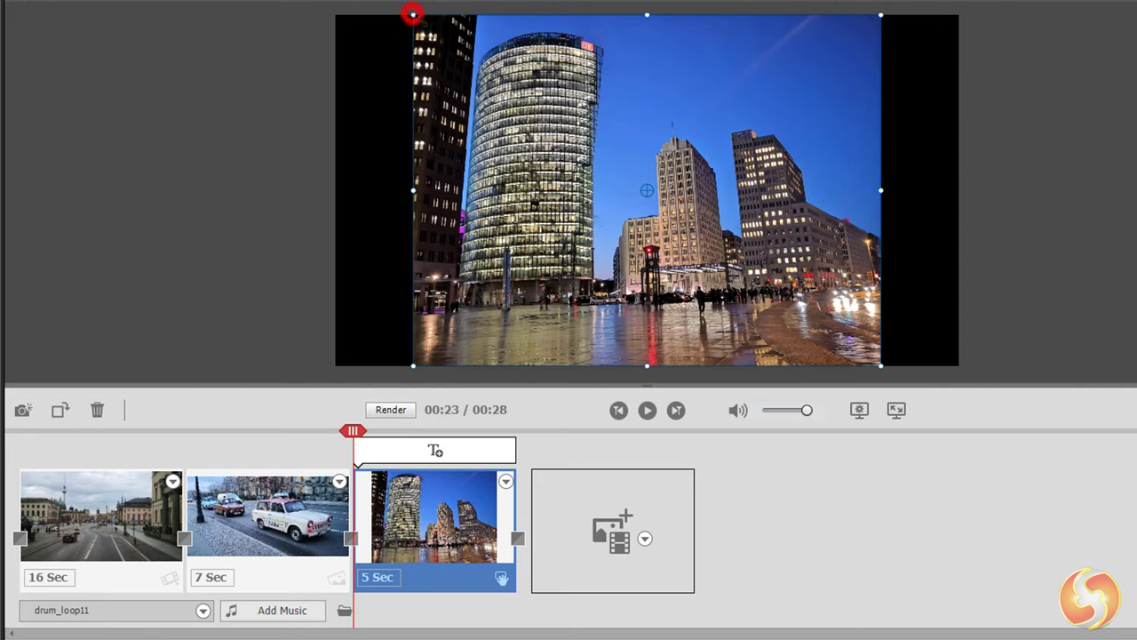
{"action": "left_click_drag", "start_coordinate": [412, 14], "coordinate": [512, 89]}
{"action": "left_click_drag", "start_coordinate": [586, 167], "coordinate": [484, 79]}
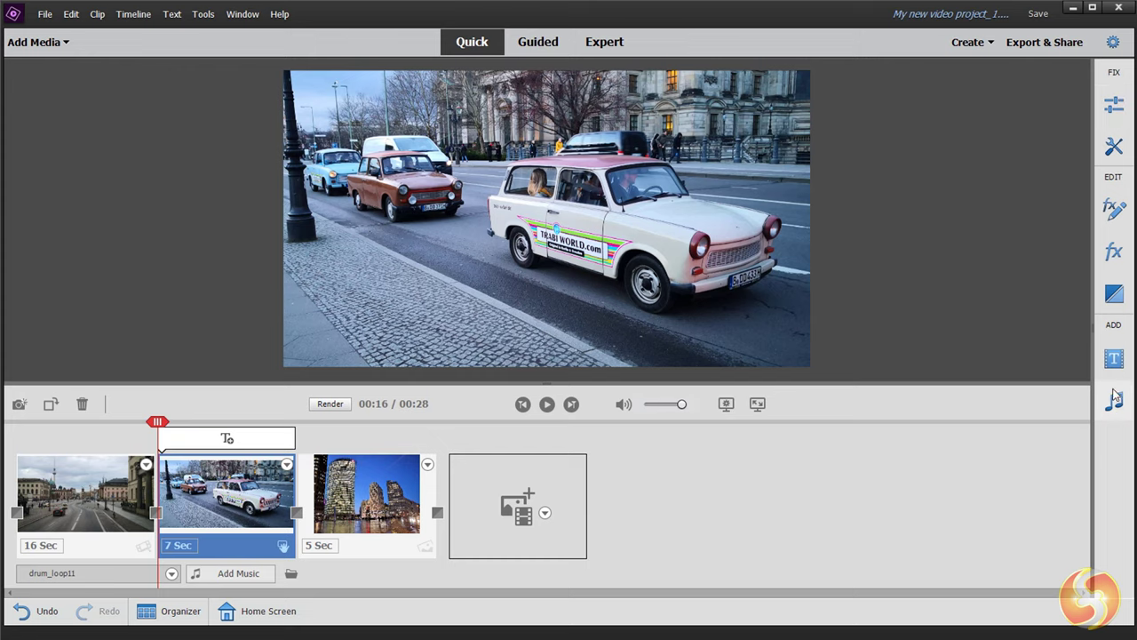
{"action": "left_click", "coordinate": [1124, 104]}
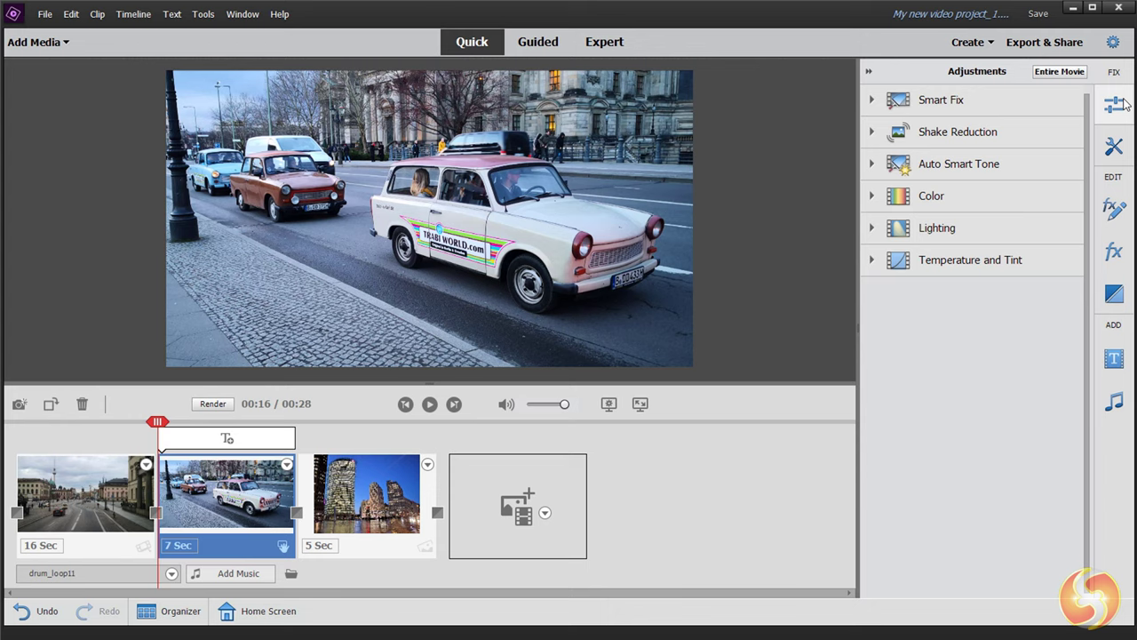
Step: Try Color saturation presets on the clip: boosted, black and white, normal, strong
{"action": "left_click", "coordinate": [931, 195]}
{"action": "left_click", "coordinate": [930, 271]}
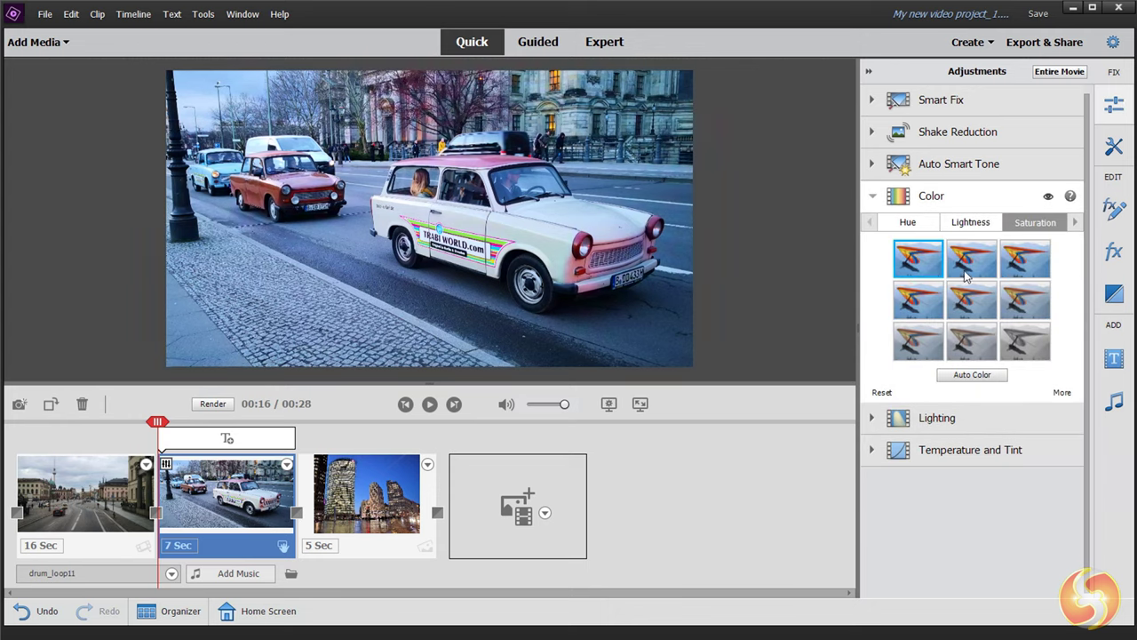
{"action": "left_click", "coordinate": [1024, 353]}
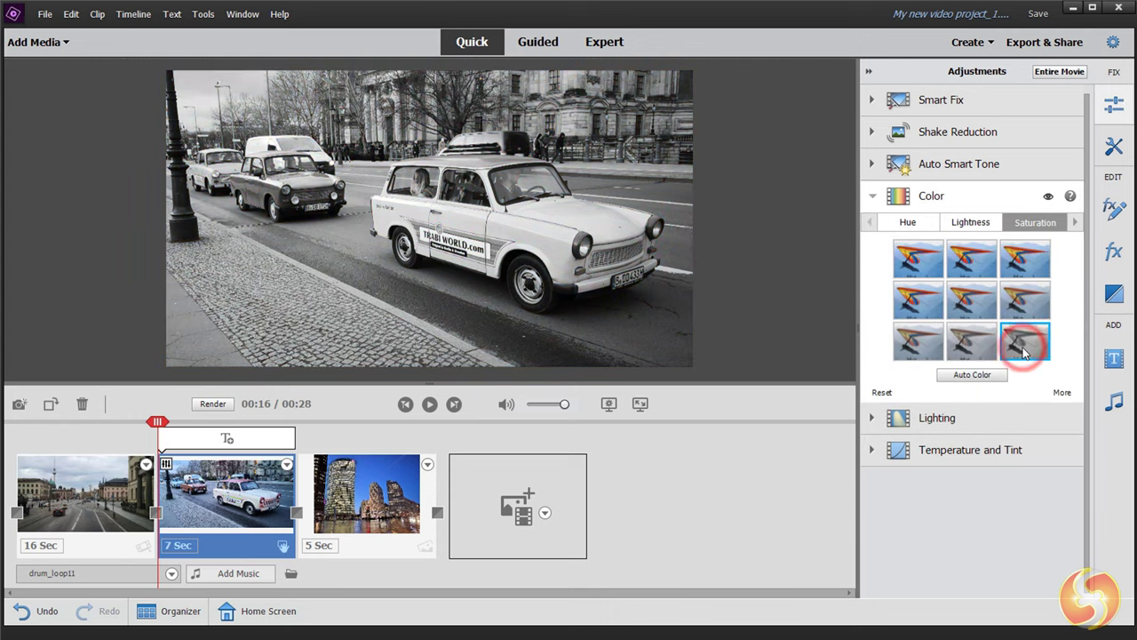
{"action": "left_click", "coordinate": [982, 310]}
{"action": "left_click", "coordinate": [922, 258]}
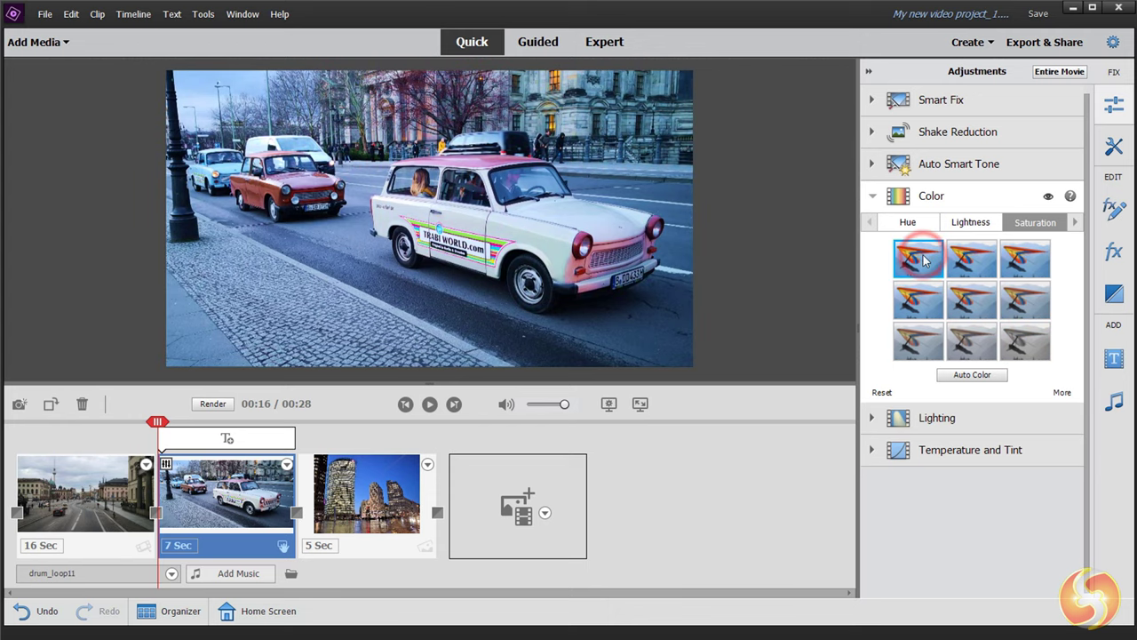
Step: Desaturate the entire movie to black and white and preview the city skyline clip at 00:25
{"action": "left_click", "coordinate": [1070, 72]}
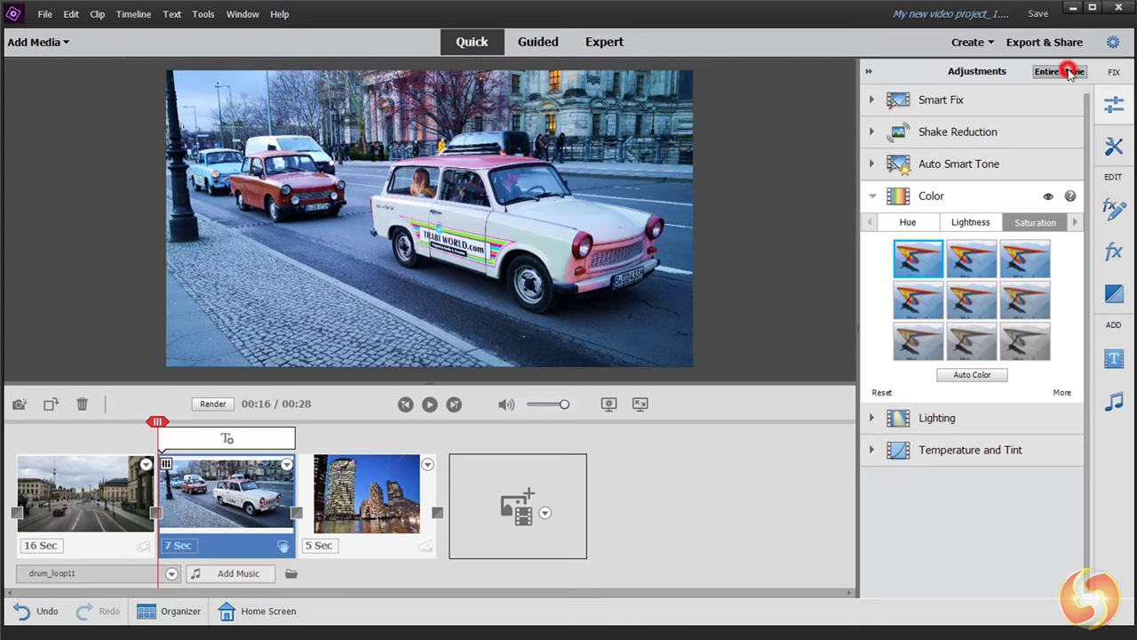
{"action": "left_click", "coordinate": [1034, 222]}
{"action": "left_click", "coordinate": [1026, 341]}
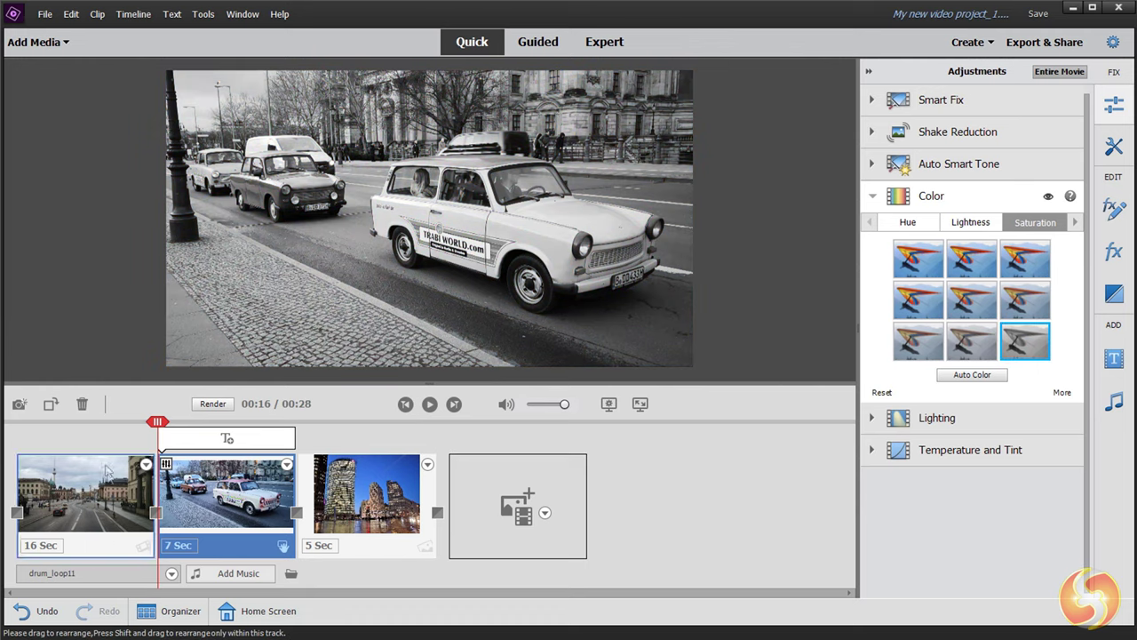
{"action": "left_click", "coordinate": [83, 420]}
{"action": "left_click", "coordinate": [357, 423]}
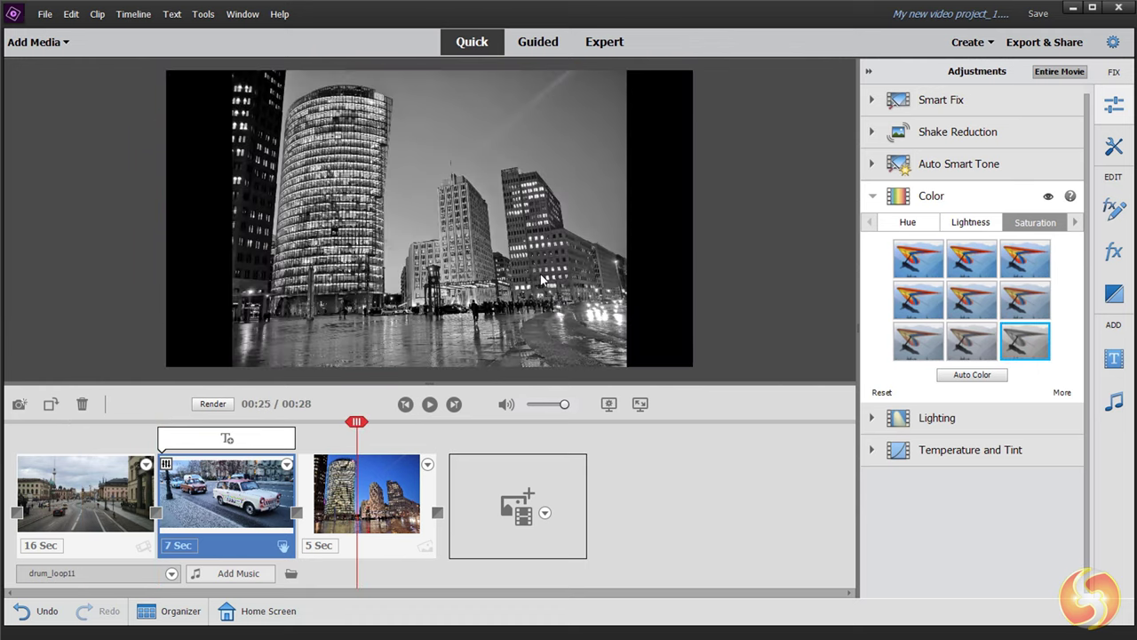
{"action": "left_click", "coordinate": [938, 99]}
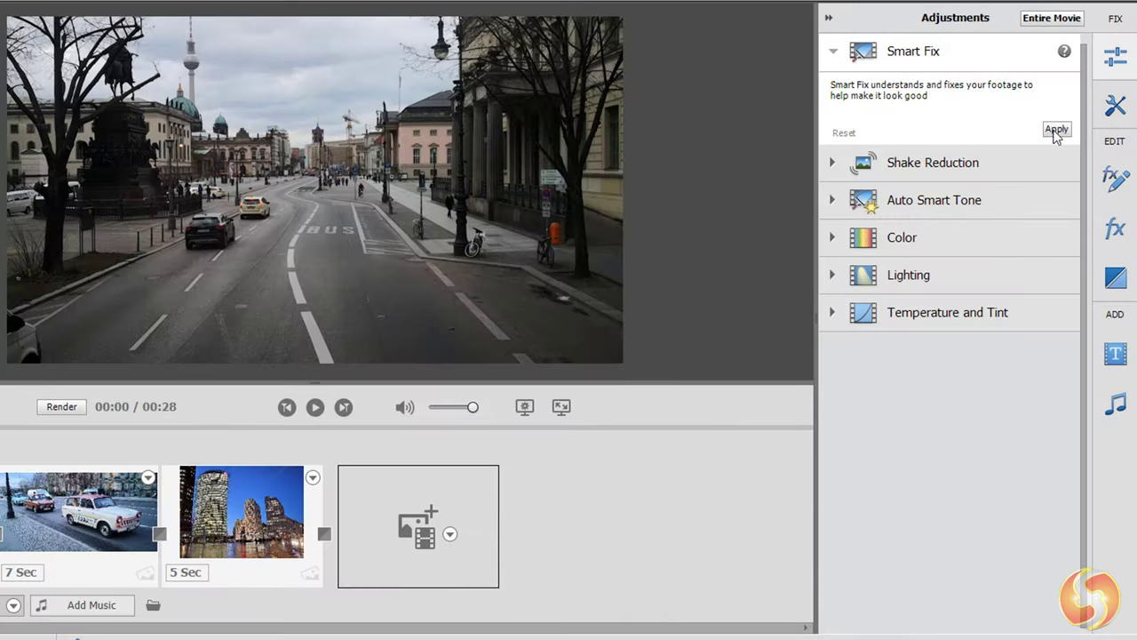
Step: Apply Smart Fix, Quick Shake Reduction and Auto Smart Tone to the street clip
{"action": "left_click", "coordinate": [1063, 166]}
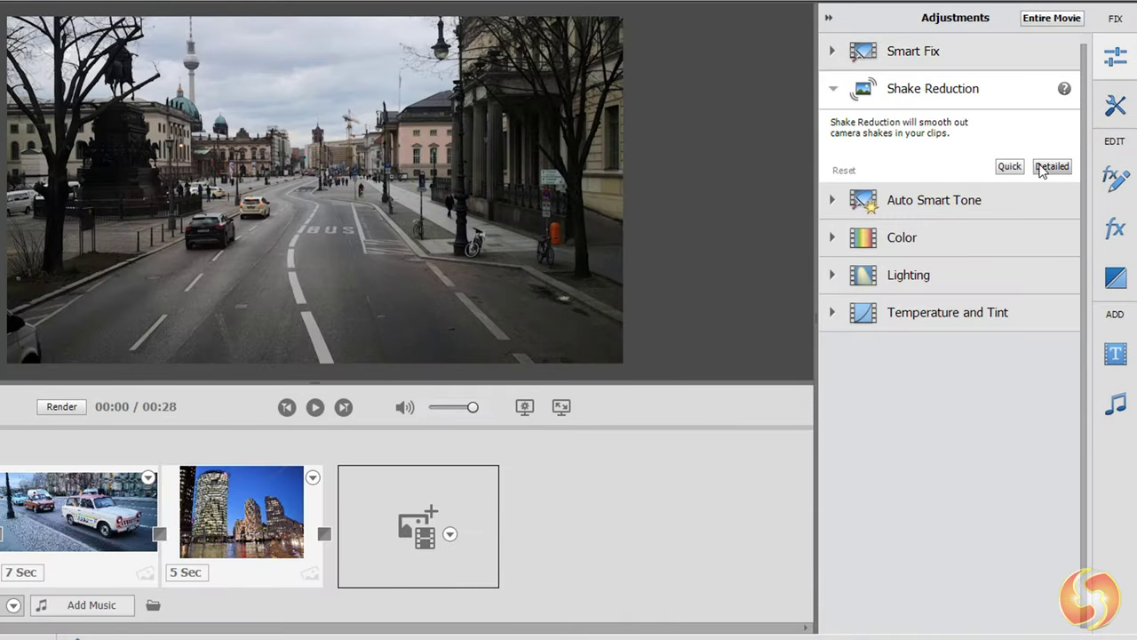
{"action": "left_click", "coordinate": [1020, 168]}
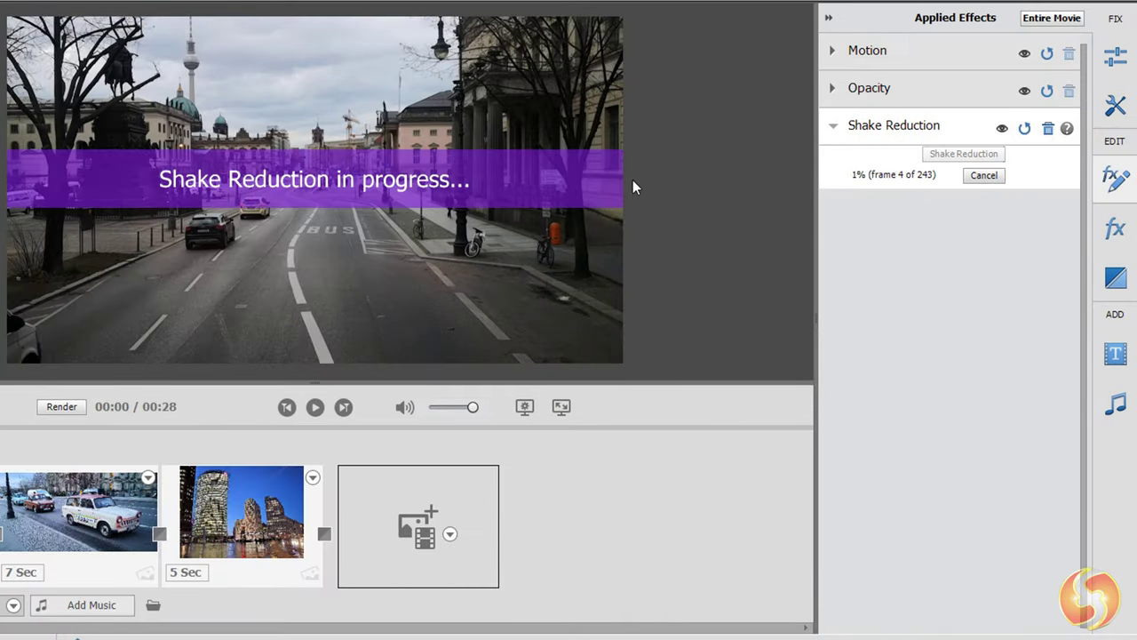
{"action": "left_click", "coordinate": [1011, 204]}
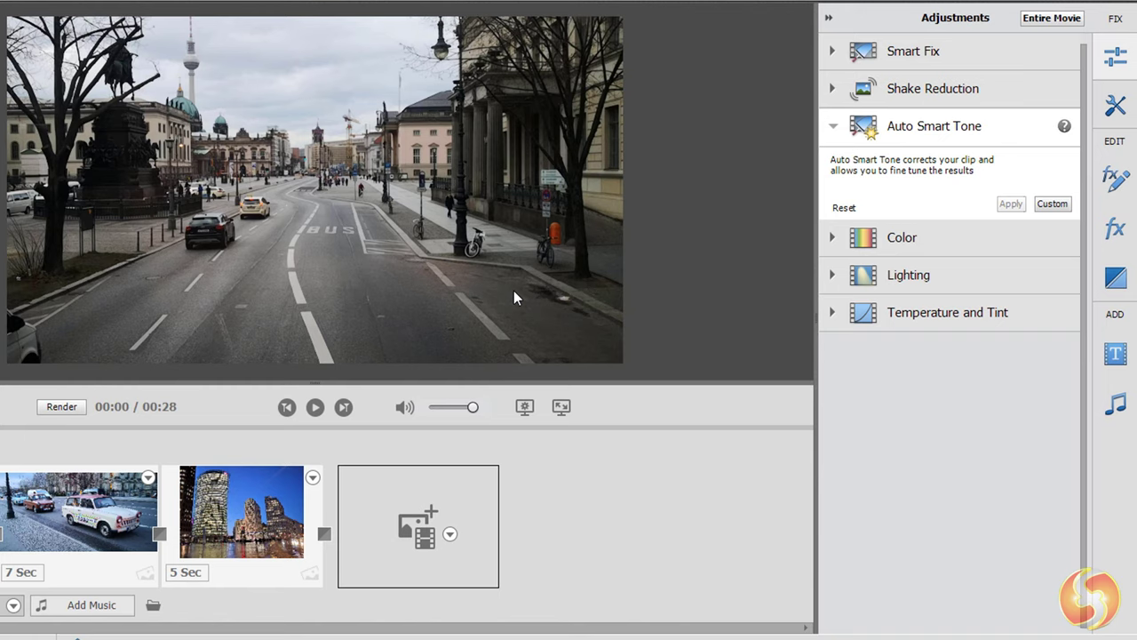
{"action": "left_click", "coordinate": [929, 127]}
Step: Try Lighting brightness presets, then set the Brightness slider from 60 to 37
{"action": "left_click", "coordinate": [833, 202]}
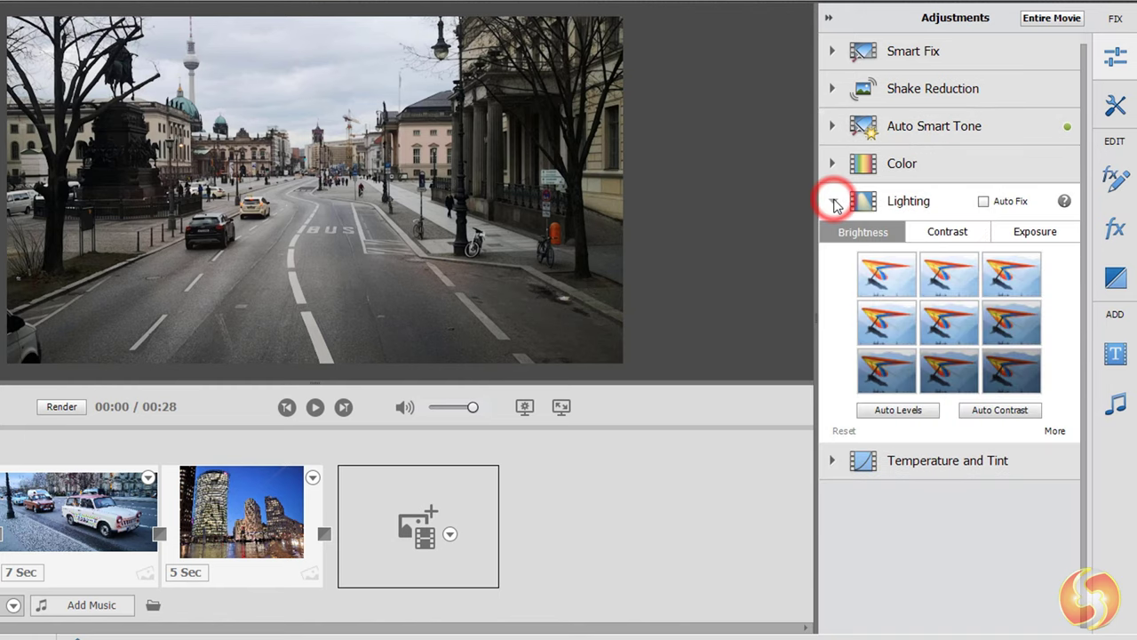
{"action": "left_click", "coordinate": [906, 295]}
{"action": "left_click", "coordinate": [944, 320]}
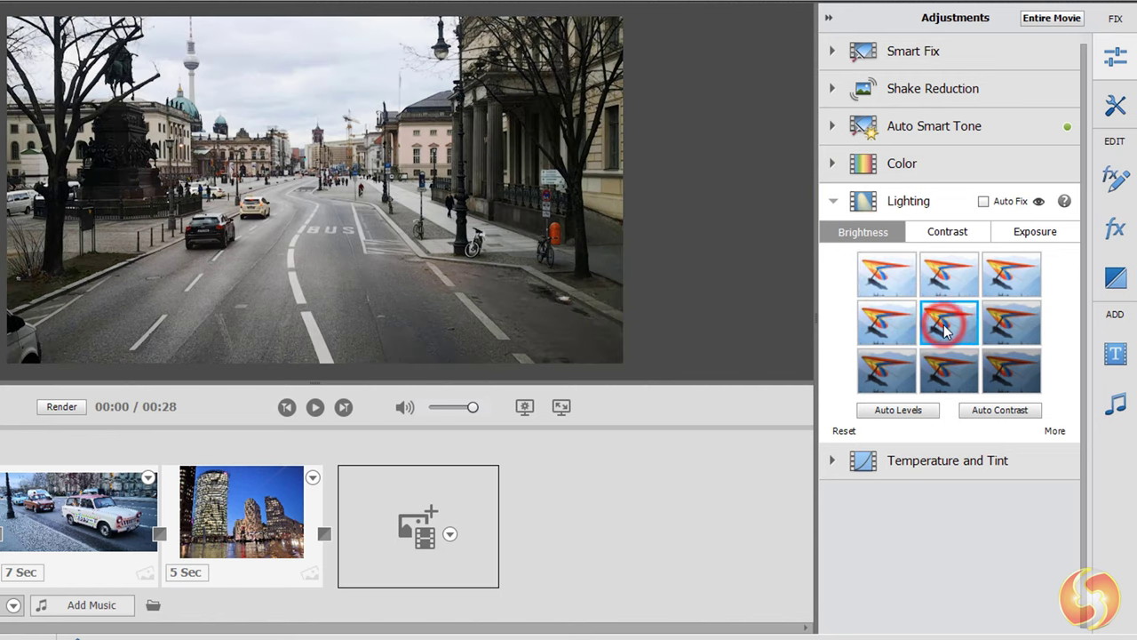
{"action": "left_click", "coordinate": [1022, 296]}
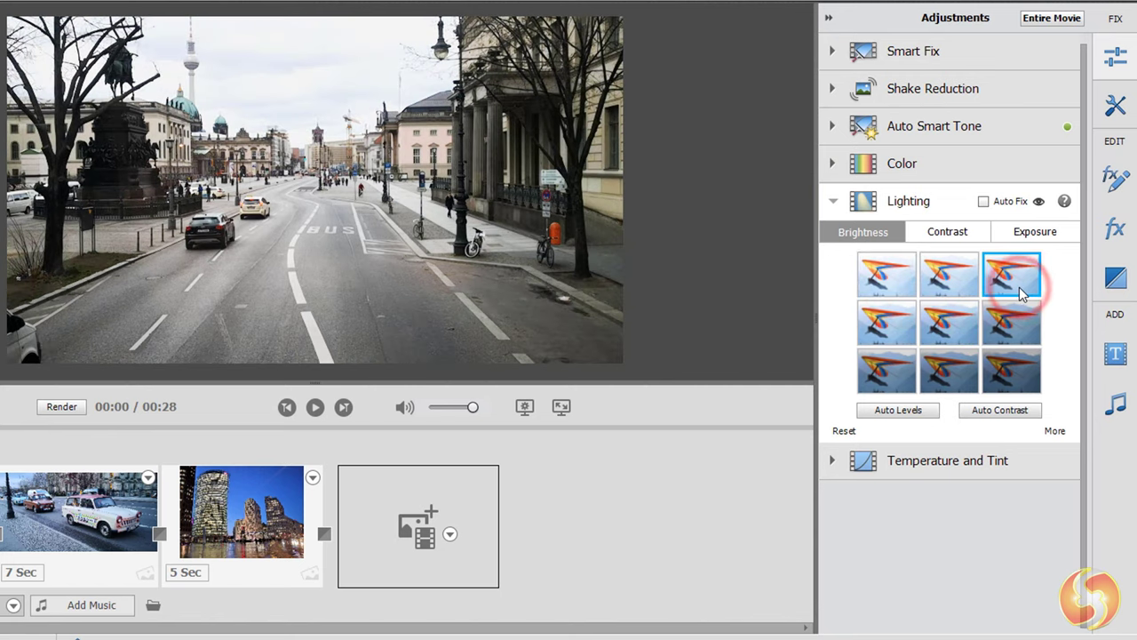
{"action": "left_click", "coordinate": [1052, 432]}
{"action": "mouse_move", "coordinate": [1006, 454]}
{"action": "left_mouse_down"}
{"action": "mouse_move", "coordinate": [891, 459]}
{"action": "mouse_move", "coordinate": [984, 454]}
{"action": "left_mouse_up"}
Step: Try hue and saturation presets on the street clip, then return colour to normal saturation
{"action": "left_click", "coordinate": [902, 162]}
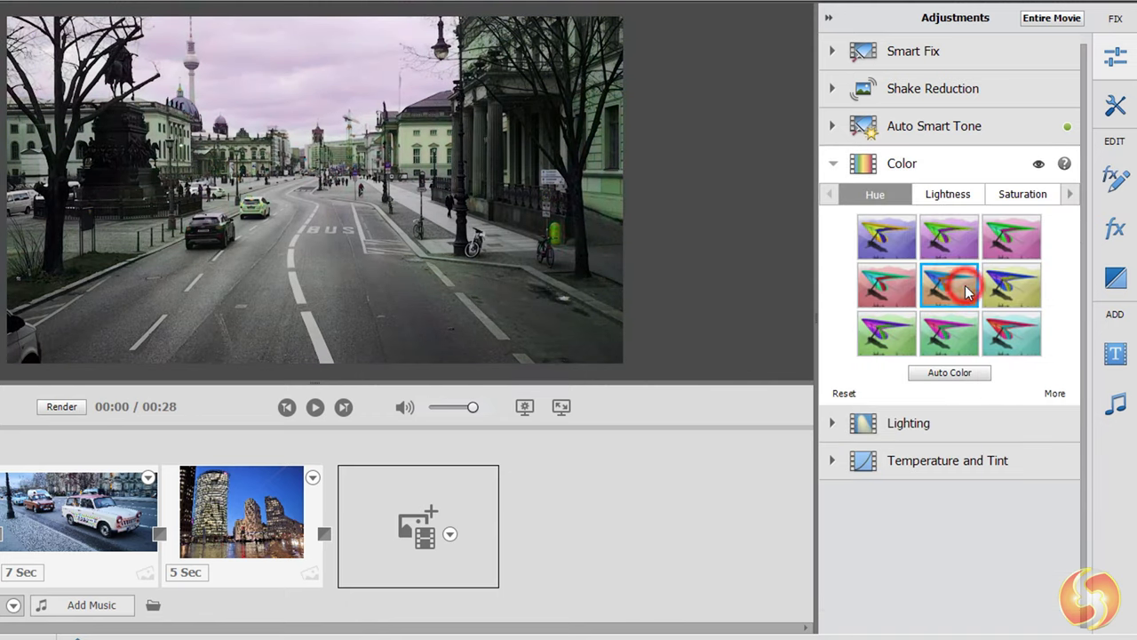
{"action": "left_click", "coordinate": [965, 289]}
{"action": "left_click", "coordinate": [842, 393]}
{"action": "left_click", "coordinate": [1013, 194]}
{"action": "left_click", "coordinate": [886, 235]}
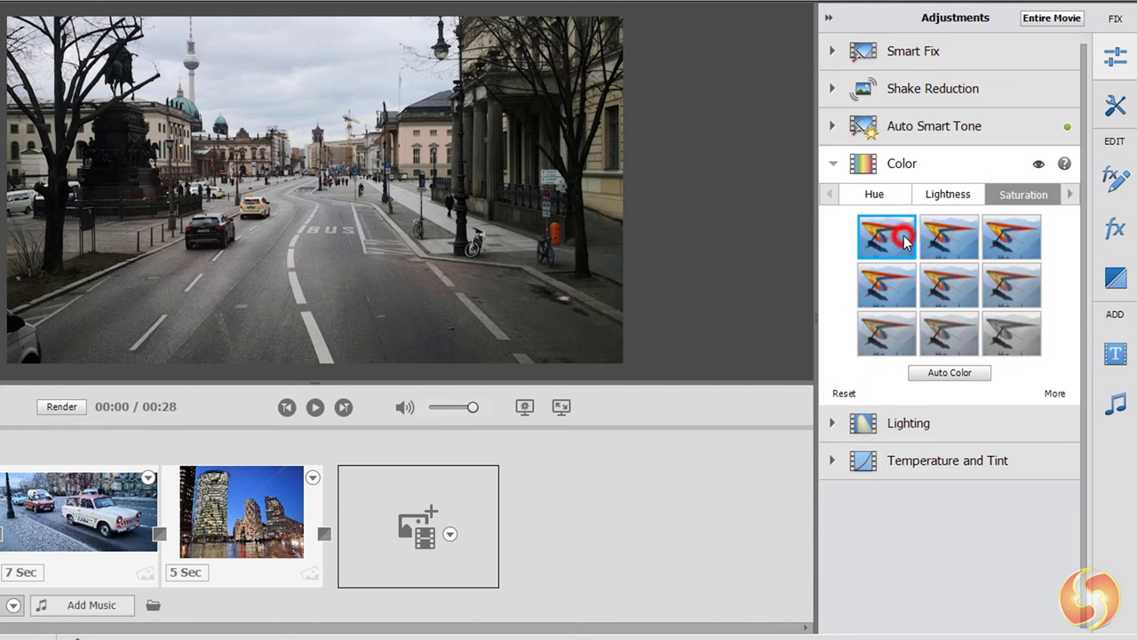
{"action": "left_click", "coordinate": [949, 237]}
{"action": "left_click", "coordinate": [947, 286]}
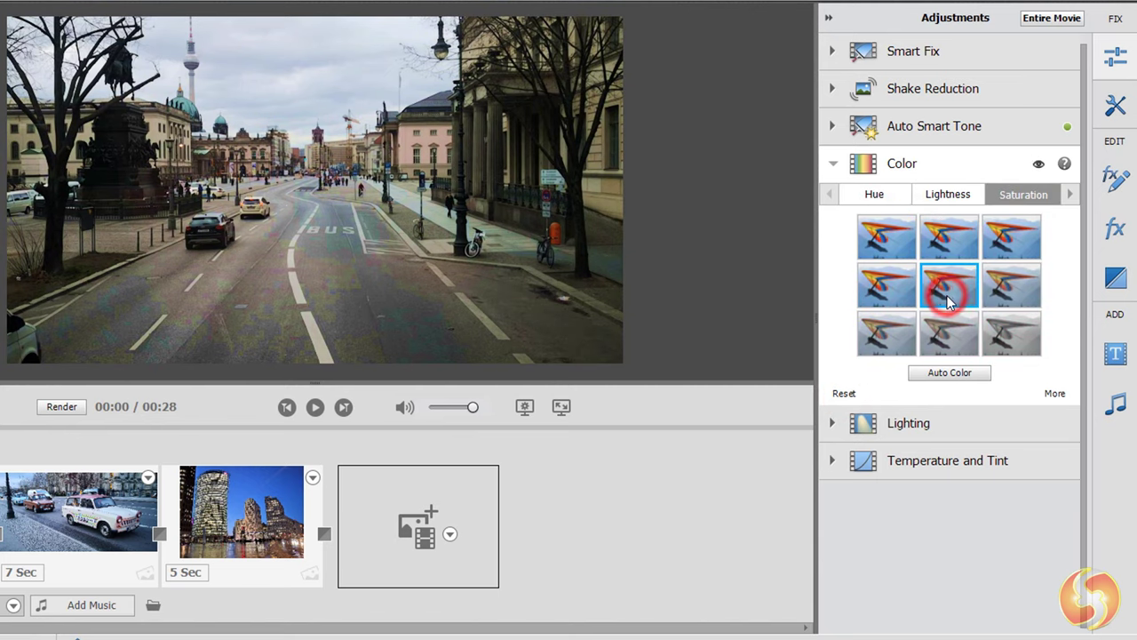
Step: Set Lighting presets to Brightness 20, Contrast -20 and Exposure 20, with no colour cast
{"action": "left_click", "coordinate": [907, 423]}
{"action": "left_click", "coordinate": [947, 267]}
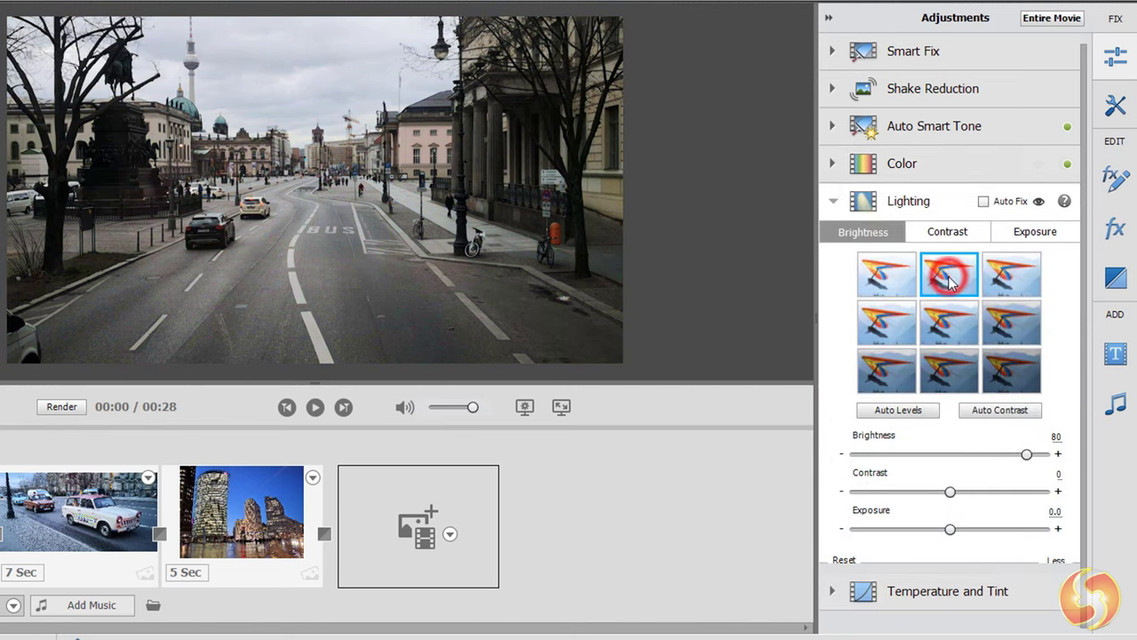
{"action": "left_click", "coordinate": [955, 322]}
{"action": "left_click", "coordinate": [948, 231]}
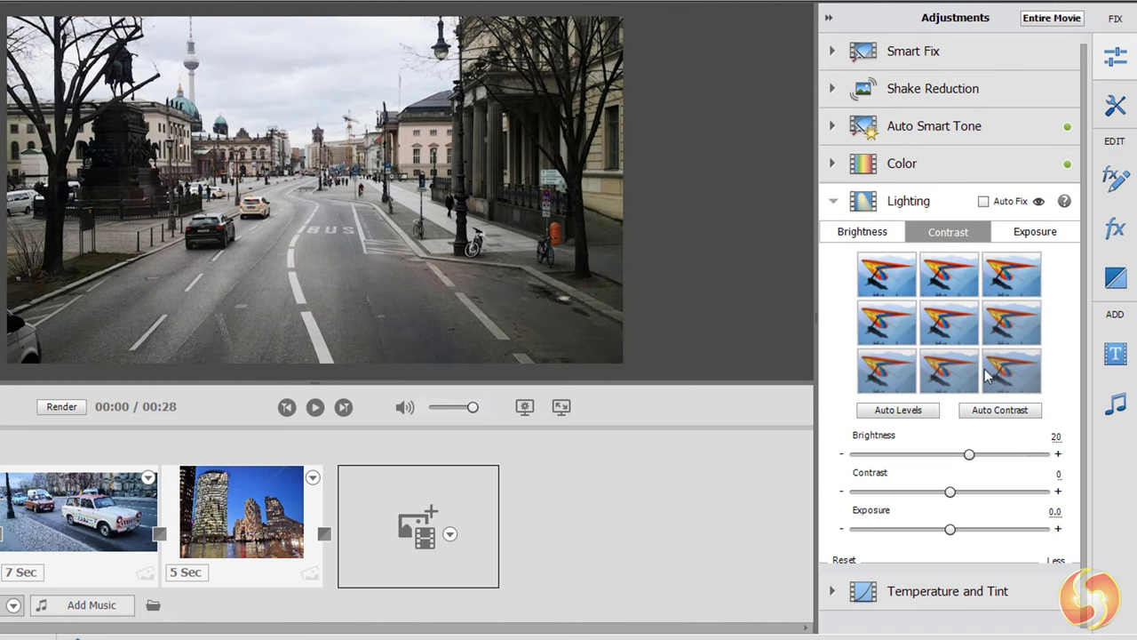
{"action": "left_click", "coordinate": [947, 322]}
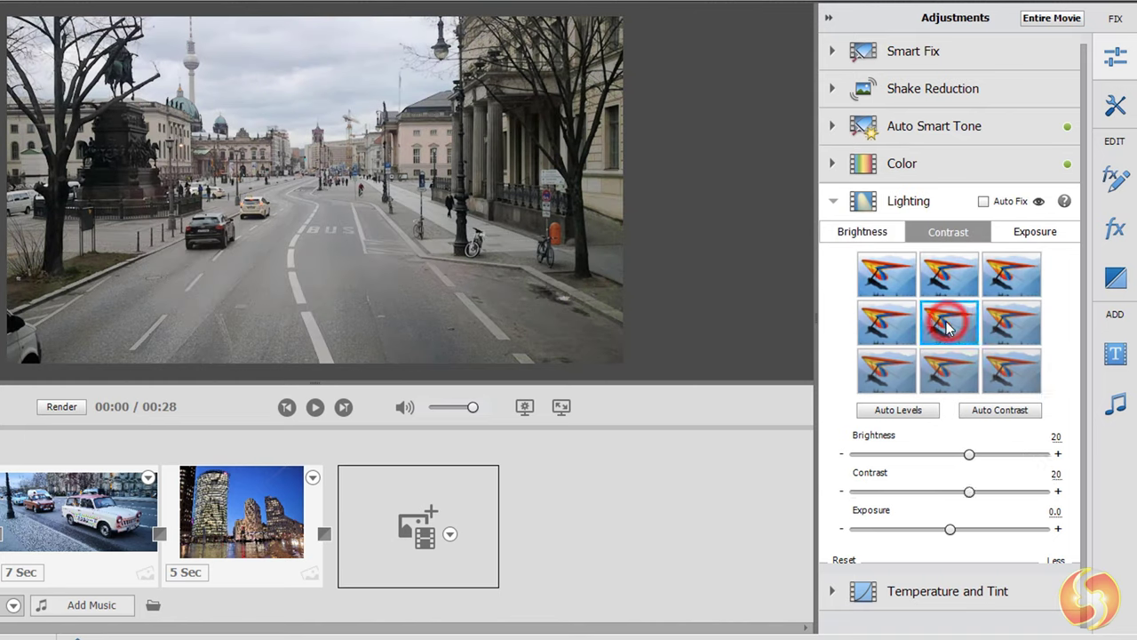
{"action": "left_click", "coordinate": [888, 590]}
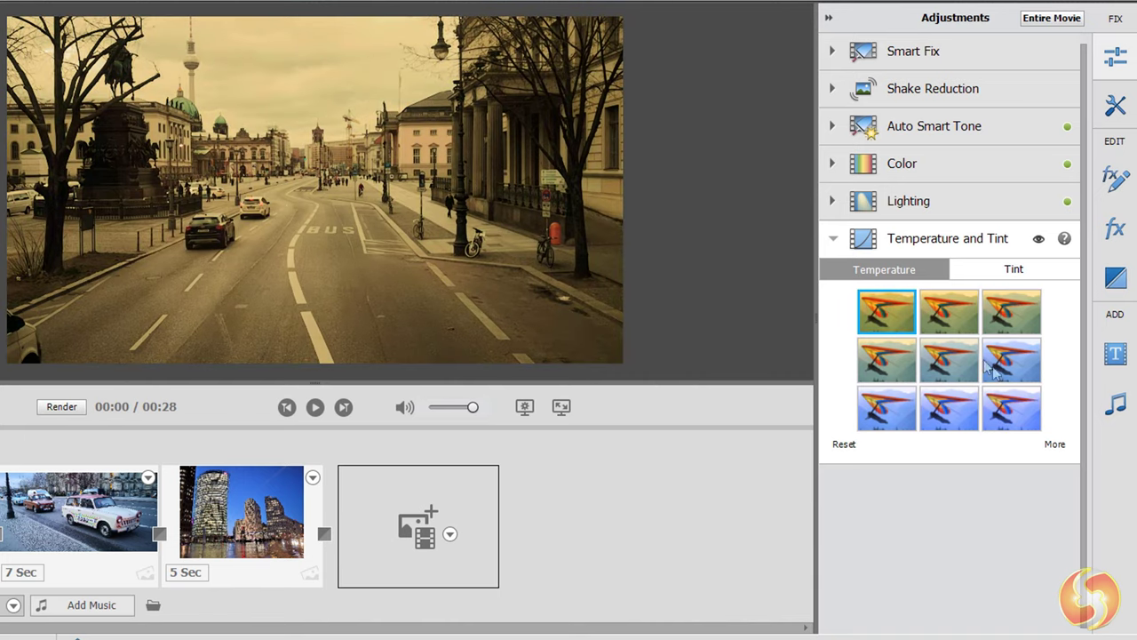
{"action": "left_click", "coordinate": [832, 238]}
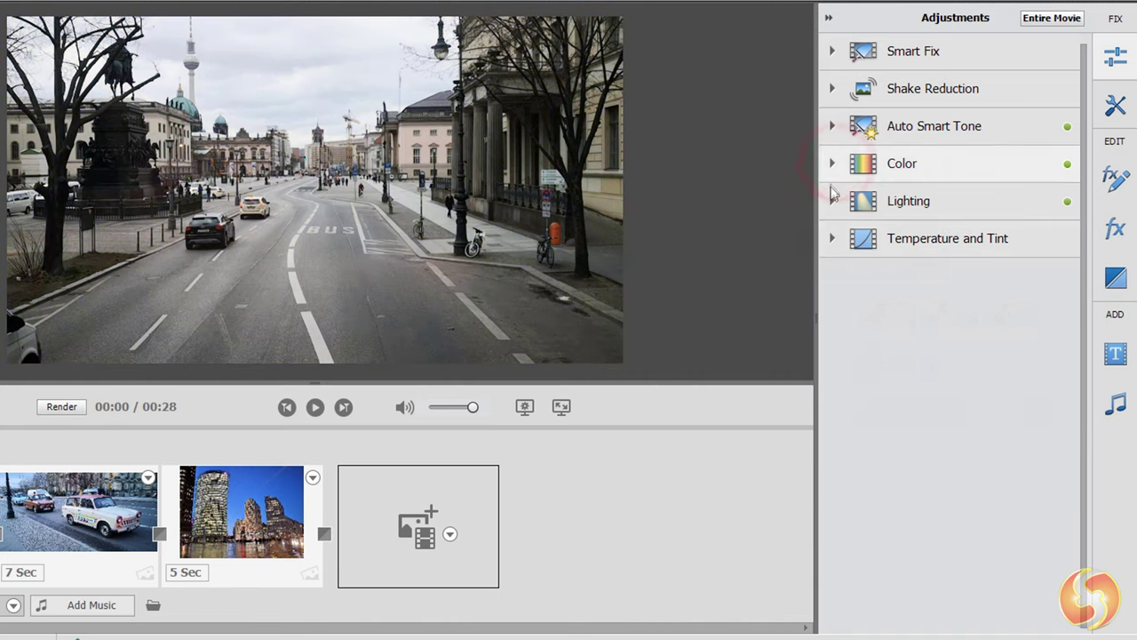
{"action": "left_click", "coordinate": [832, 201]}
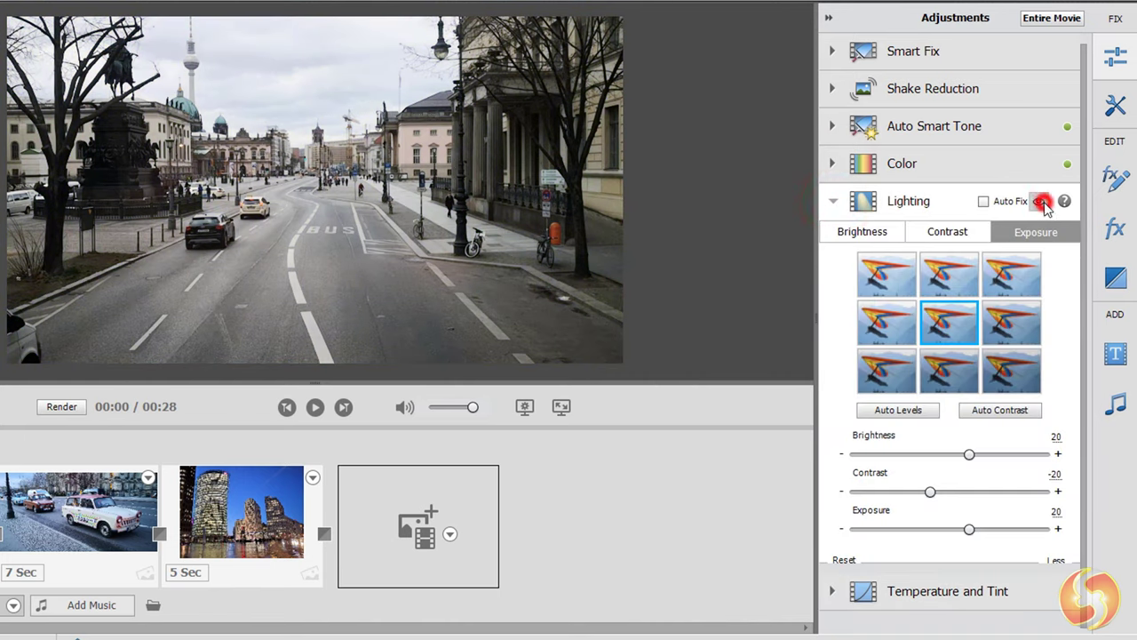
Step: Toggle the Lighting visibility to compare before and after, leaving it on
{"action": "left_click", "coordinate": [1040, 202]}
{"action": "left_click", "coordinate": [1039, 202]}
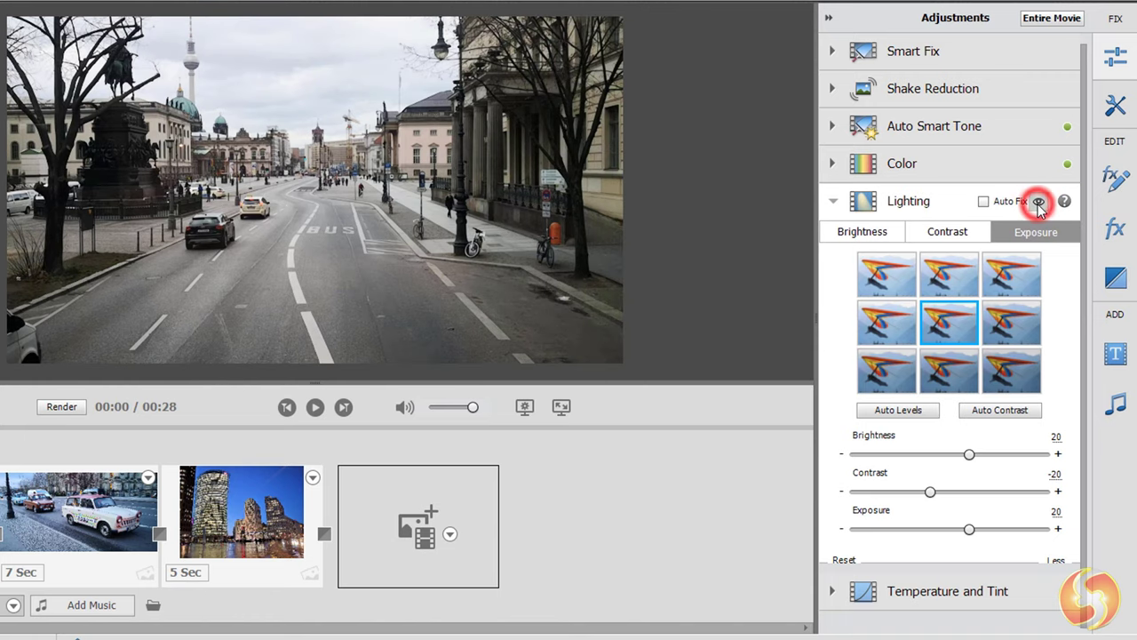
{"action": "left_click", "coordinate": [1039, 202]}
{"action": "left_click", "coordinate": [1039, 202]}
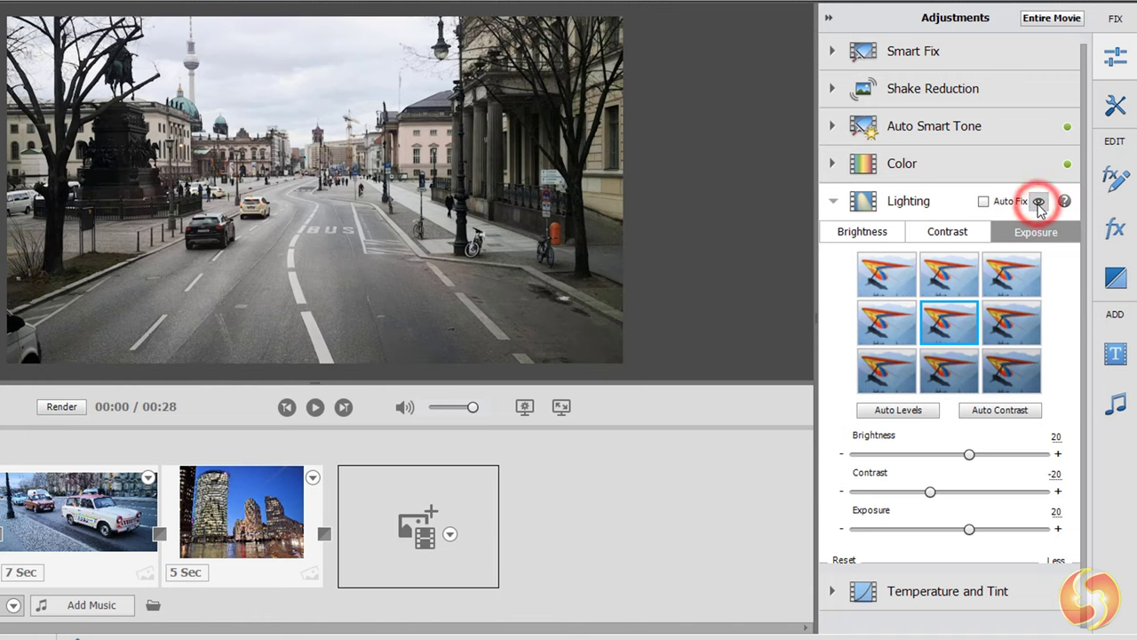
Step: Collapse Lighting and open Candid Moments from the Tools list
{"action": "left_click", "coordinate": [915, 205]}
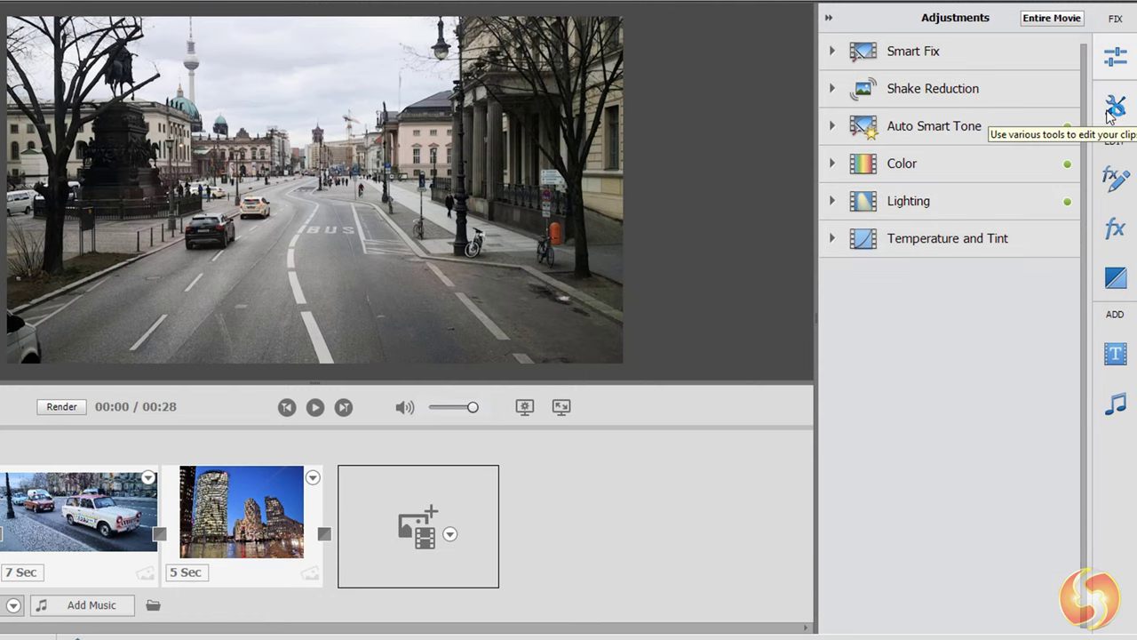
{"action": "left_click", "coordinate": [1114, 108]}
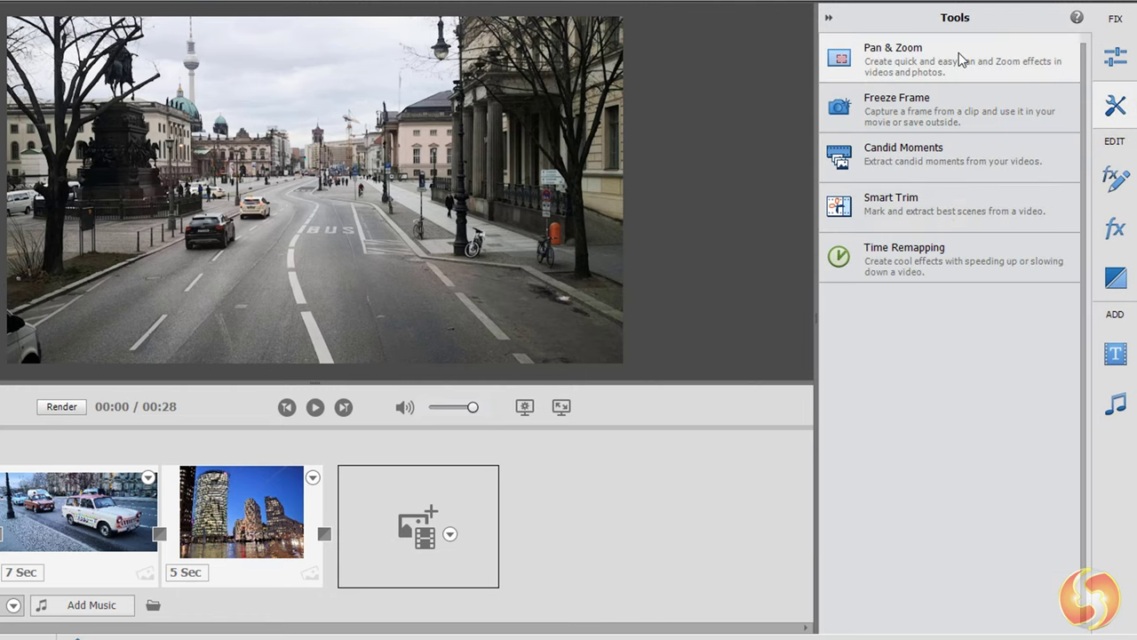
{"action": "left_click", "coordinate": [959, 166]}
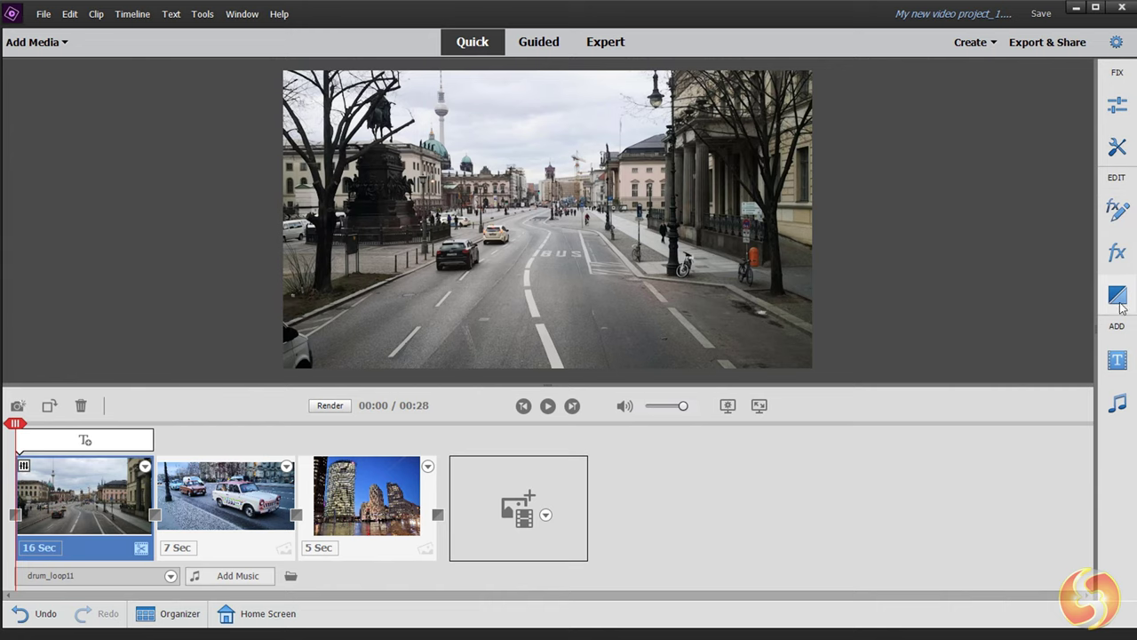
Step: Browse the Hollywood Looks effects, then return to the Video Effects collection
{"action": "left_click", "coordinate": [1119, 256]}
{"action": "left_click", "coordinate": [1006, 92]}
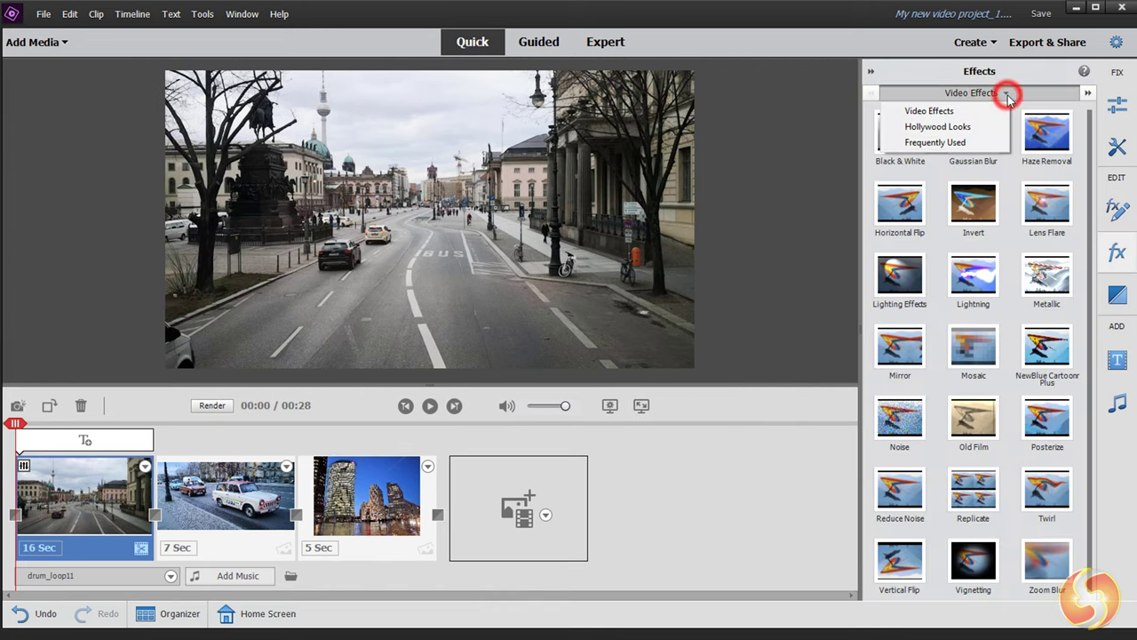
{"action": "left_click", "coordinate": [986, 124]}
{"action": "left_click", "coordinate": [1006, 92]}
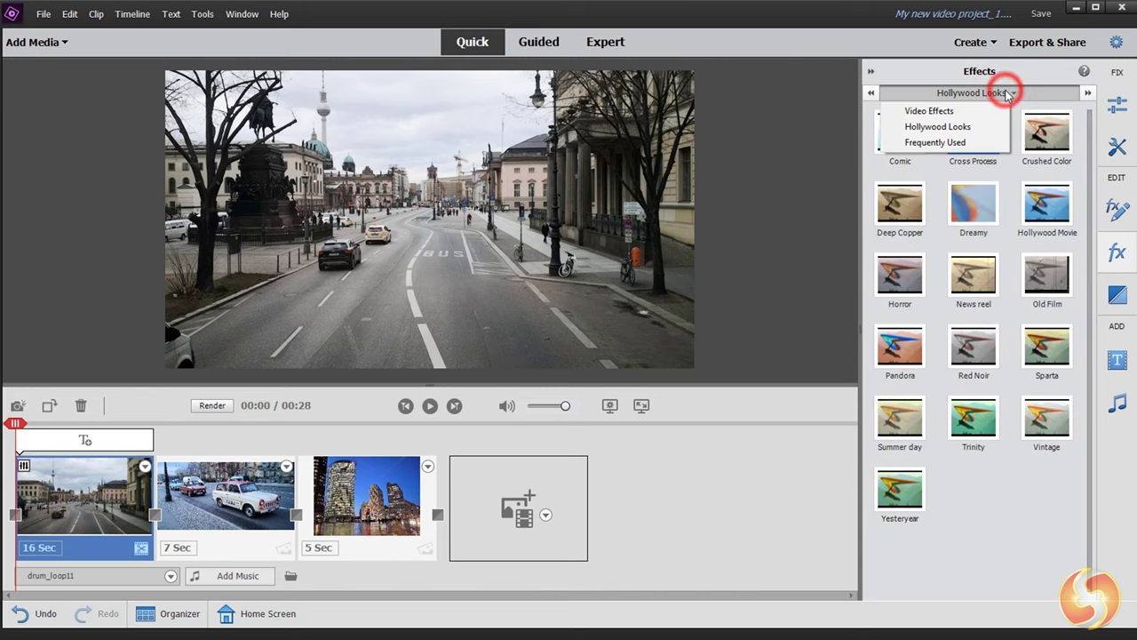
{"action": "left_click", "coordinate": [986, 110]}
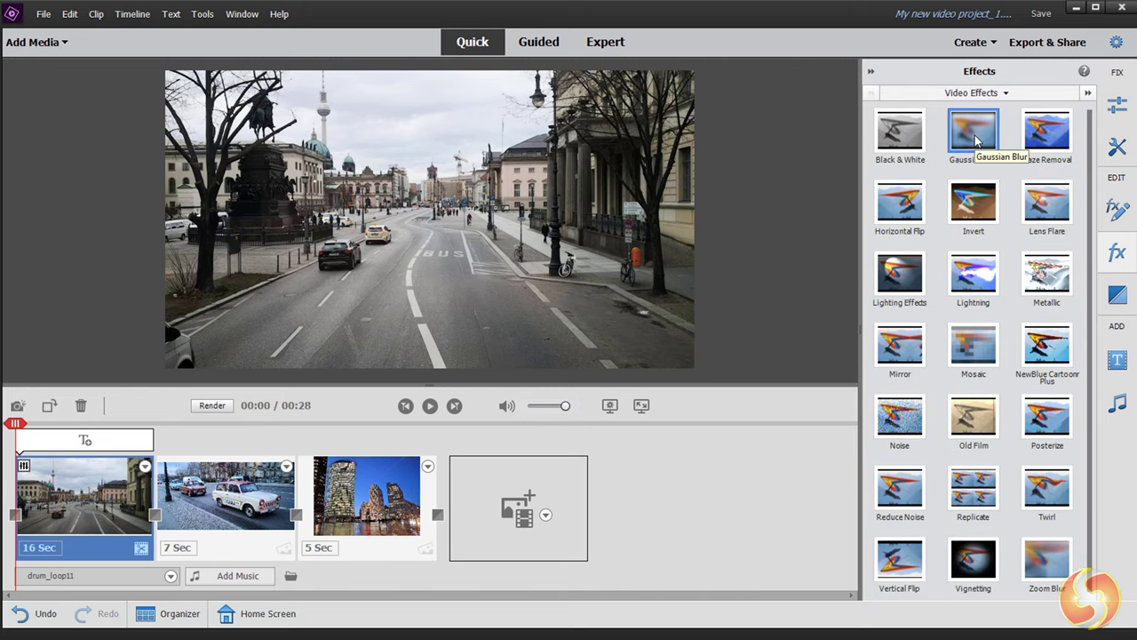
Step: Apply Gaussian Blur to the first street clip and raise blurriness from 8.9 to 23.8
{"action": "left_click_drag", "start_coordinate": [512, 406], "coordinate": [78, 500]}
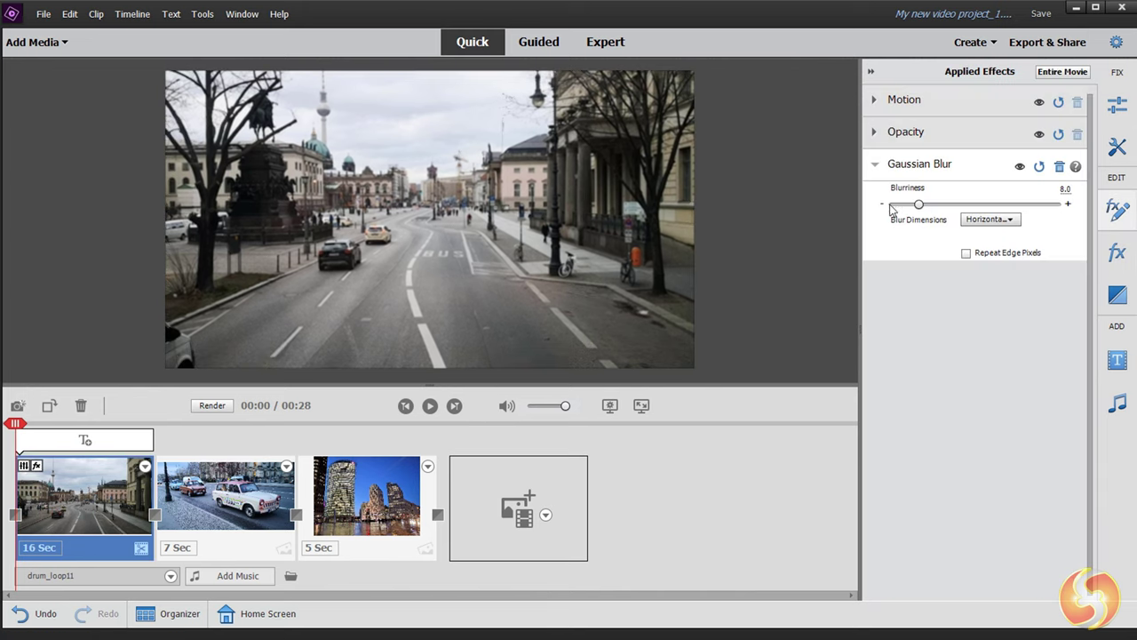
{"action": "left_click_drag", "start_coordinate": [923, 206], "coordinate": [966, 229]}
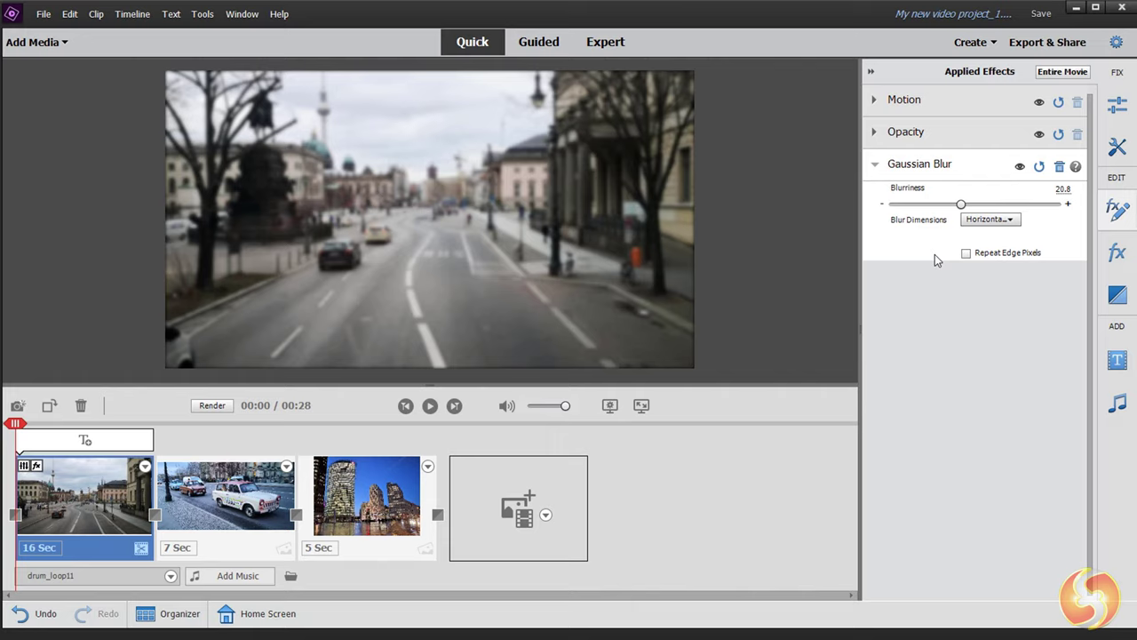
{"action": "left_click", "coordinate": [874, 164]}
Step: Experiment with the clip's Motion scale/rotation and Opacity, resetting opacity to 100%
{"action": "left_click", "coordinate": [875, 101]}
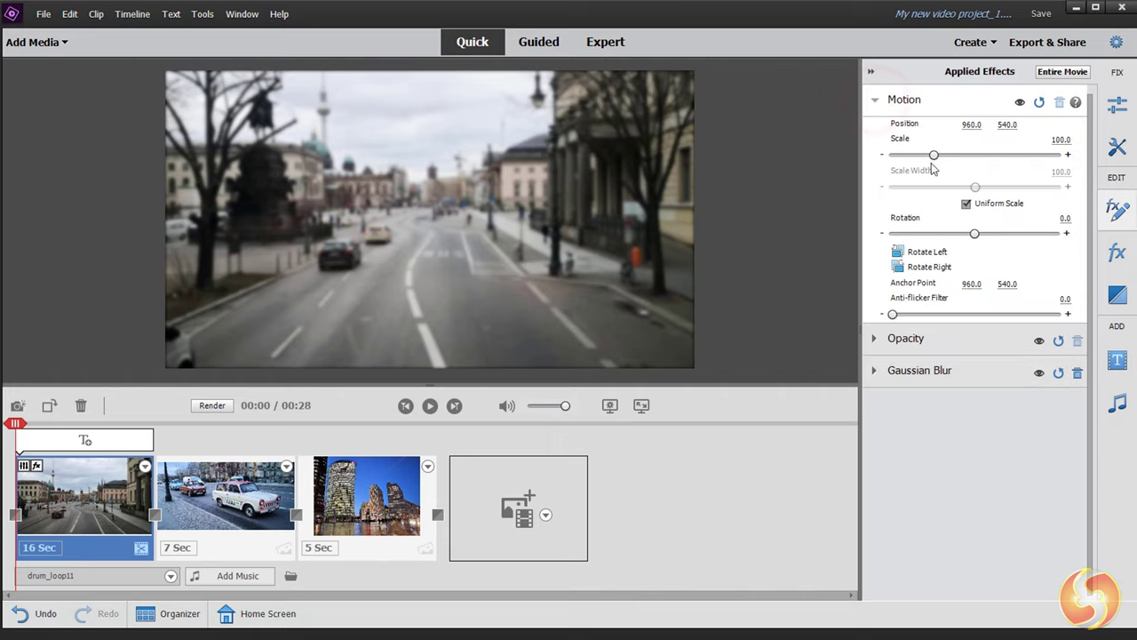
{"action": "mouse_move", "coordinate": [952, 160]}
{"action": "left_mouse_down"}
{"action": "mouse_move", "coordinate": [924, 160]}
{"action": "mouse_move", "coordinate": [934, 156]}
{"action": "left_mouse_up"}
{"action": "left_click_drag", "start_coordinate": [974, 232], "coordinate": [997, 235]}
{"action": "left_click", "coordinate": [875, 100]}
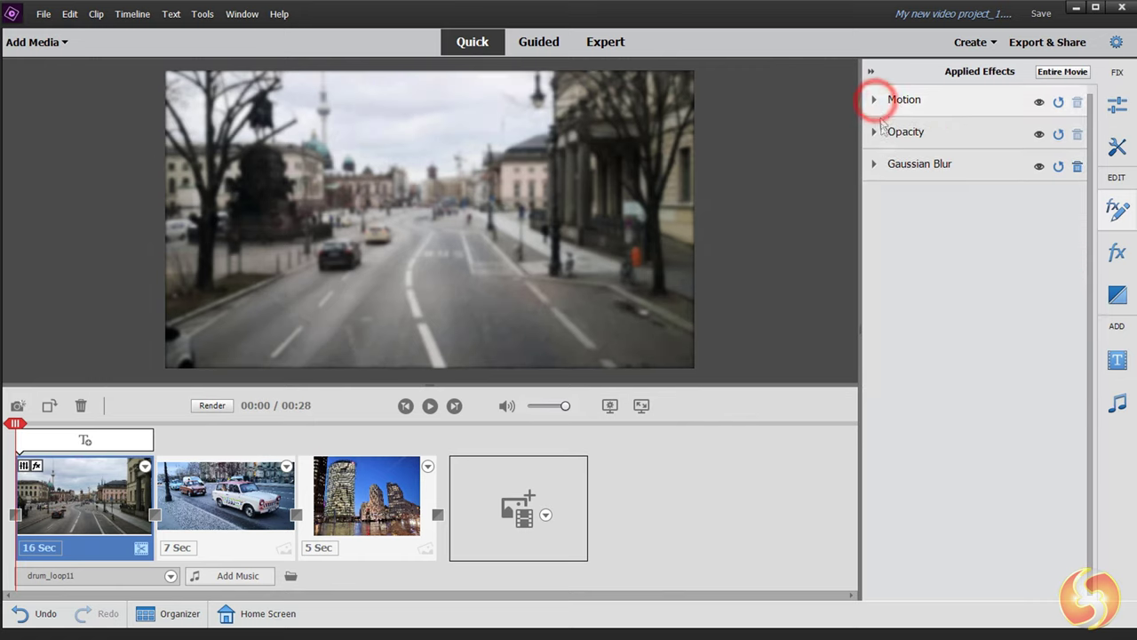
{"action": "left_click", "coordinate": [873, 134]}
{"action": "left_click_drag", "start_coordinate": [1054, 173], "coordinate": [934, 168]}
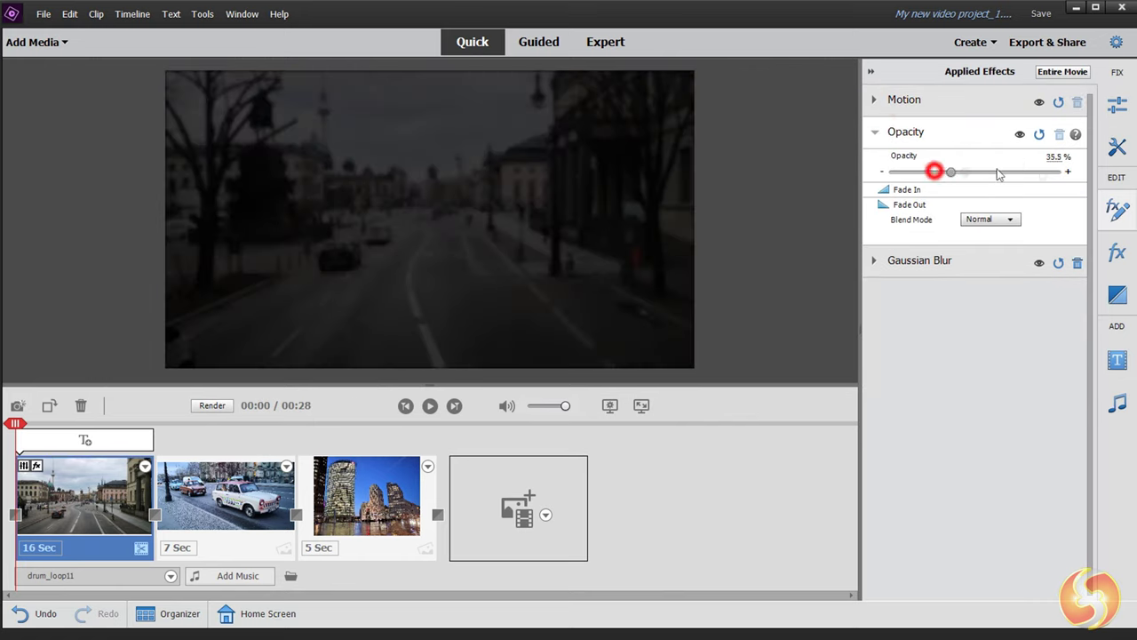
{"action": "left_click", "coordinate": [1038, 133]}
{"action": "left_click", "coordinate": [875, 132]}
Step: Compare the clip with and without Gaussian Blur, then delete the effect
{"action": "left_click", "coordinate": [1037, 167]}
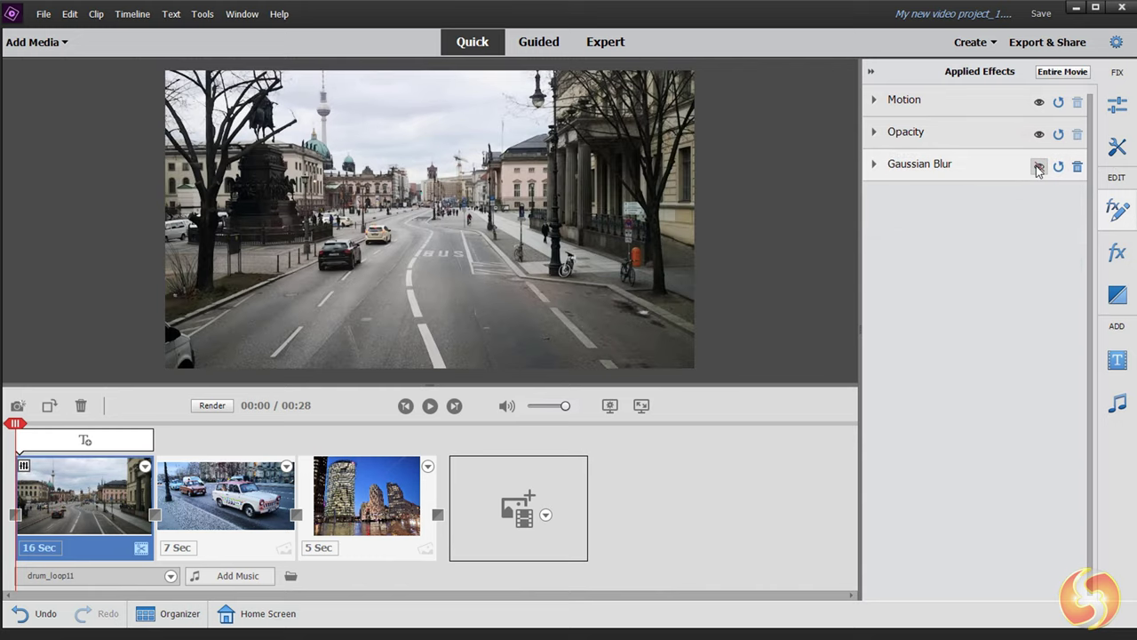
{"action": "left_click", "coordinate": [1037, 167]}
{"action": "left_click", "coordinate": [1038, 167]}
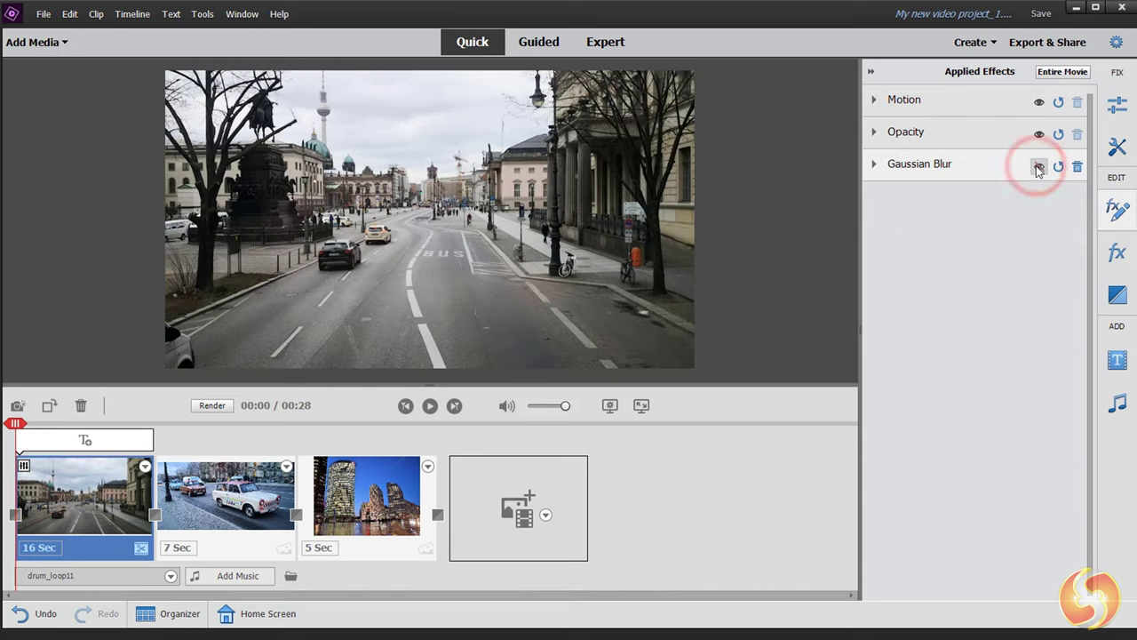
{"action": "left_click", "coordinate": [1038, 167]}
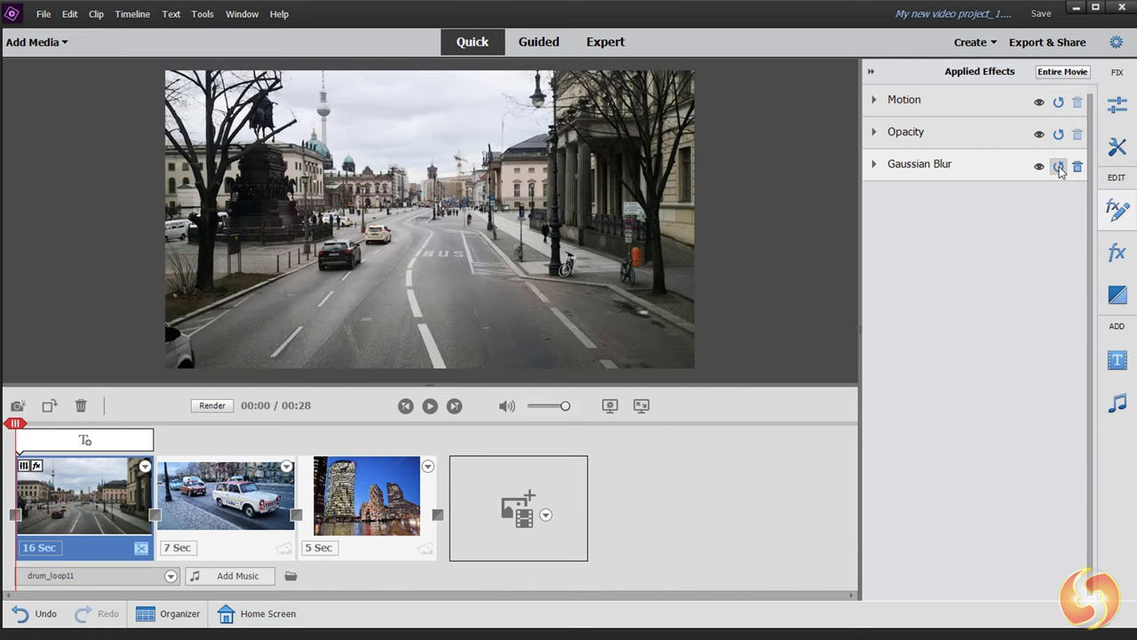
{"action": "left_click", "coordinate": [1078, 167]}
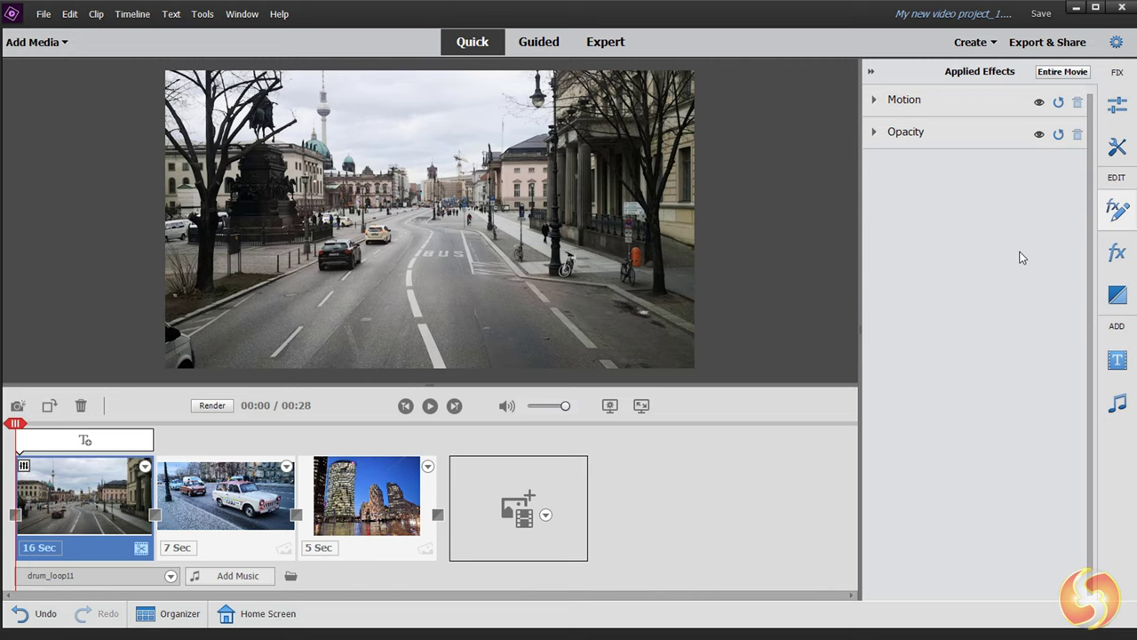
Step: Make the taxi clip fade out and the night skyscraper clip fade in, then preview
{"action": "left_click", "coordinate": [1057, 74]}
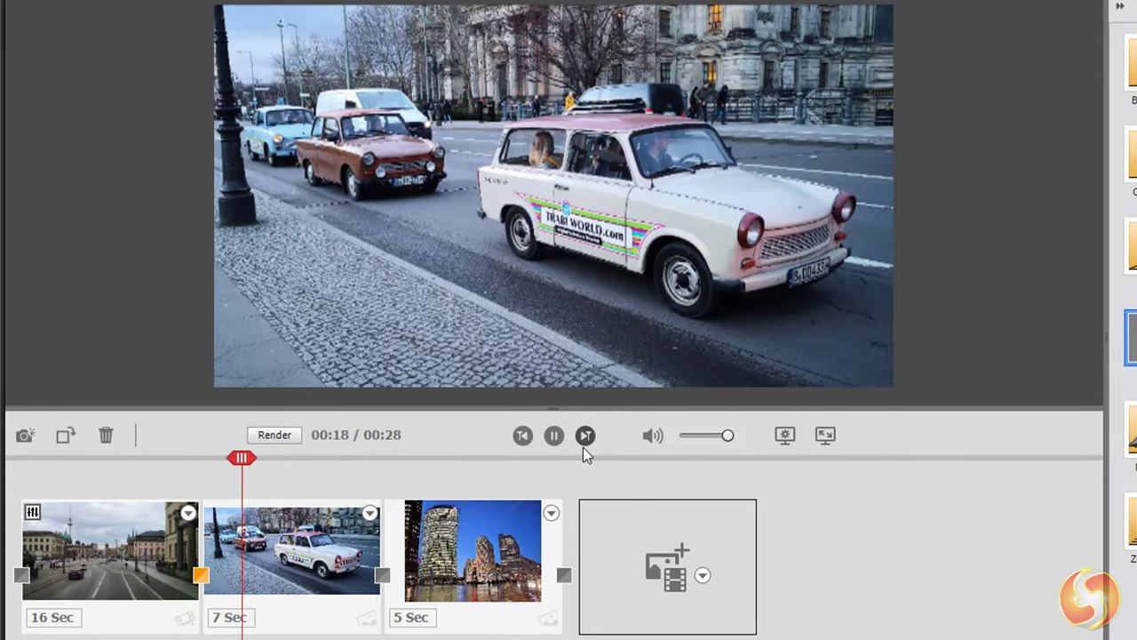
{"action": "left_click", "coordinate": [553, 435]}
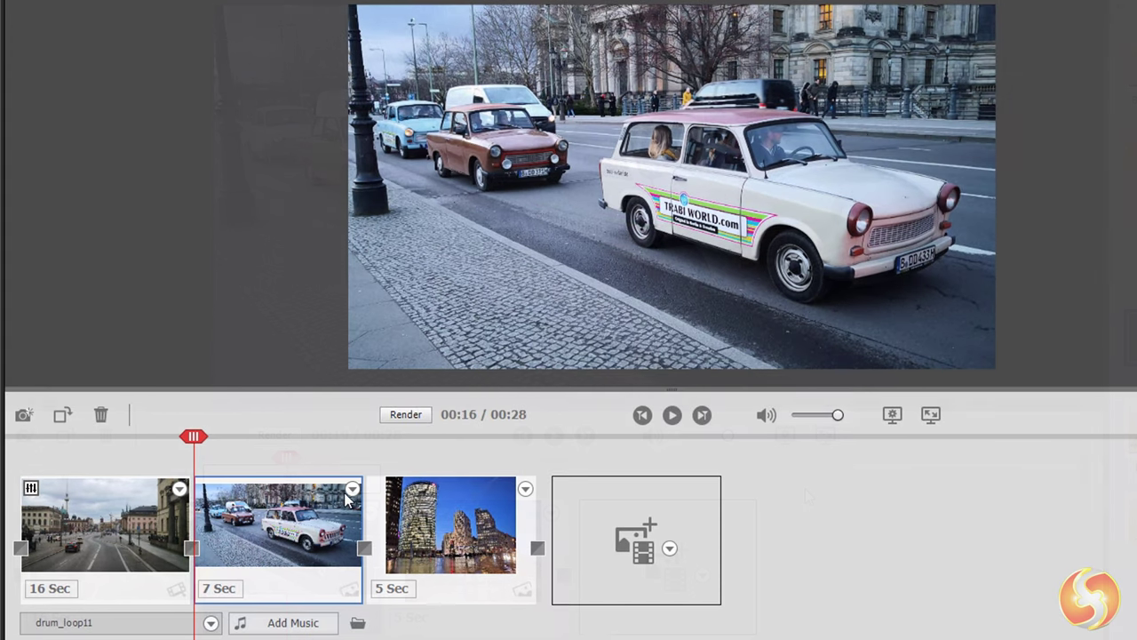
{"action": "left_click", "coordinate": [351, 490]}
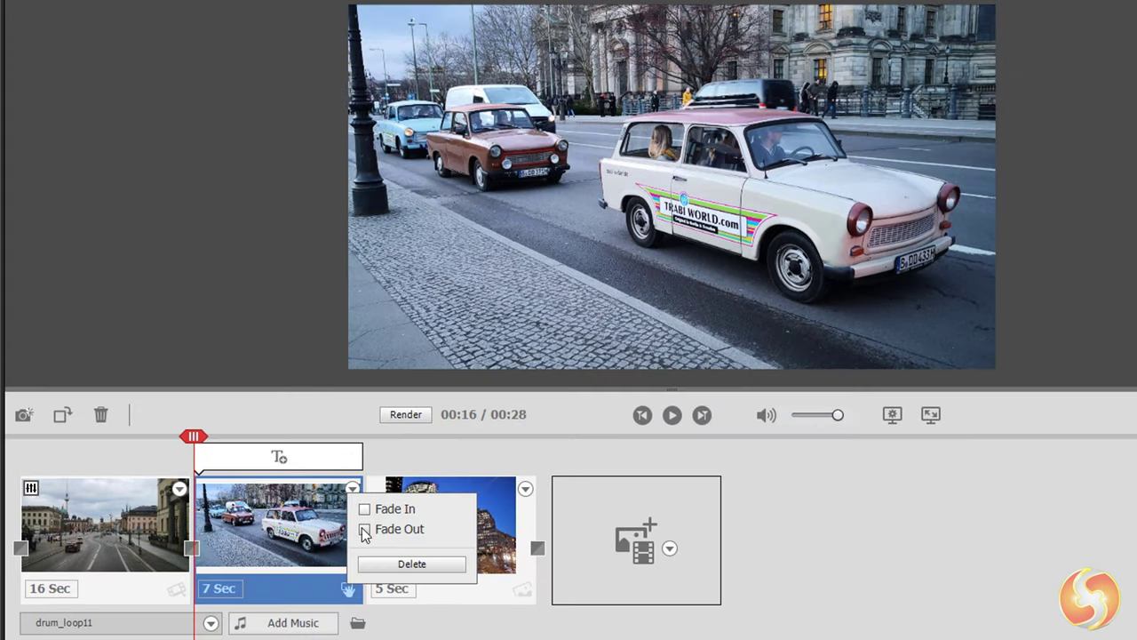
{"action": "left_click", "coordinate": [364, 528]}
{"action": "left_click", "coordinate": [406, 451]}
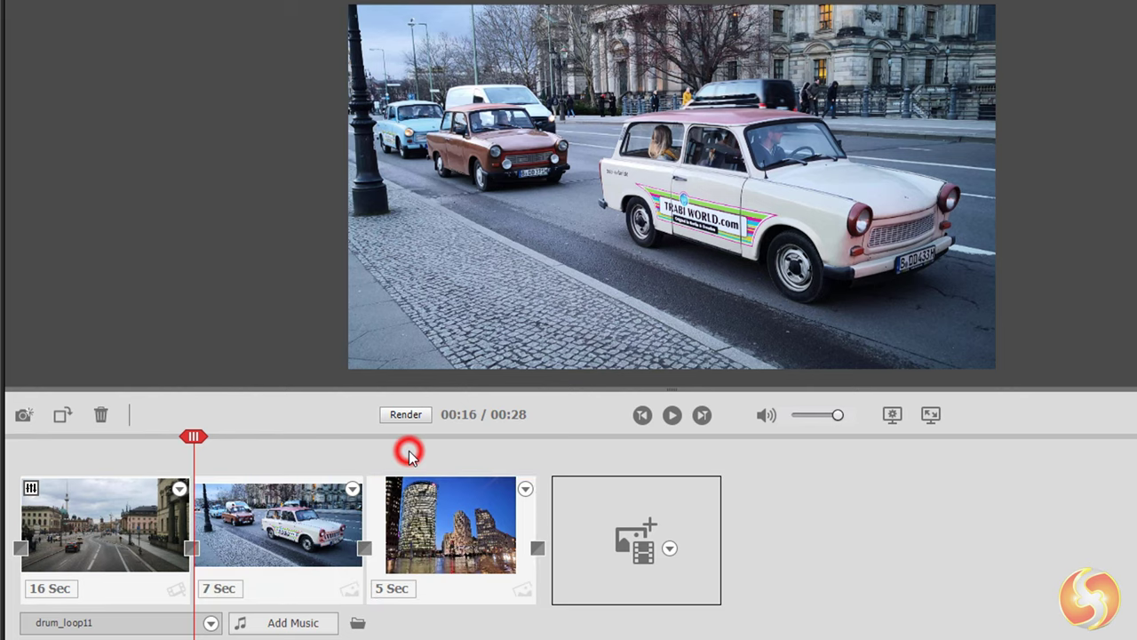
{"action": "left_click", "coordinate": [453, 530]}
{"action": "left_click", "coordinate": [526, 489]}
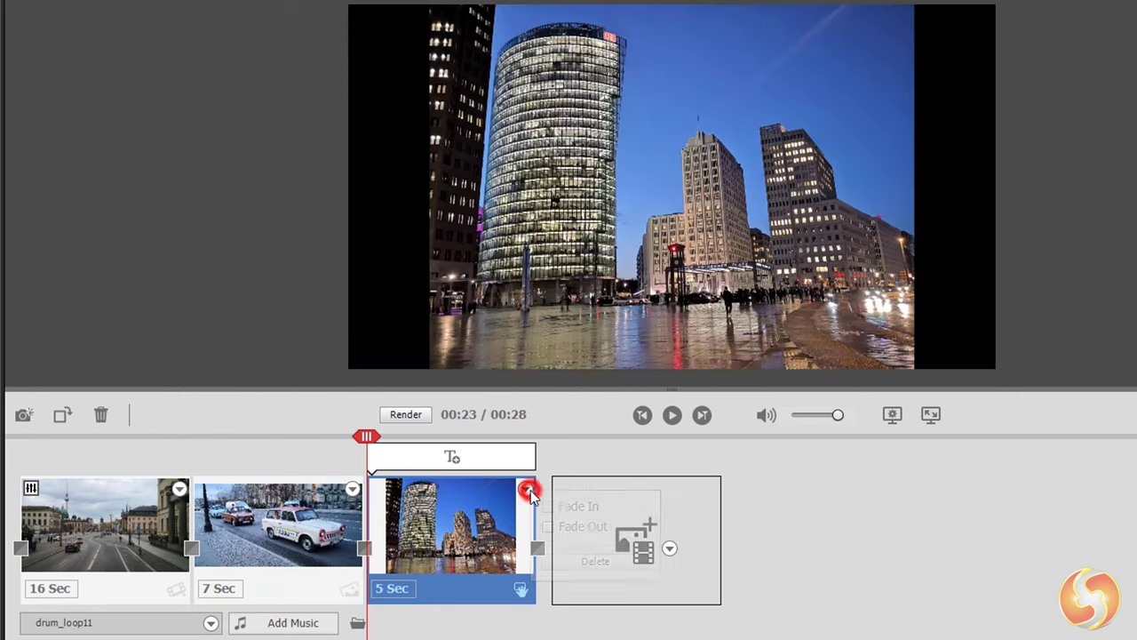
{"action": "left_click", "coordinate": [546, 507]}
{"action": "left_click", "coordinate": [663, 540]}
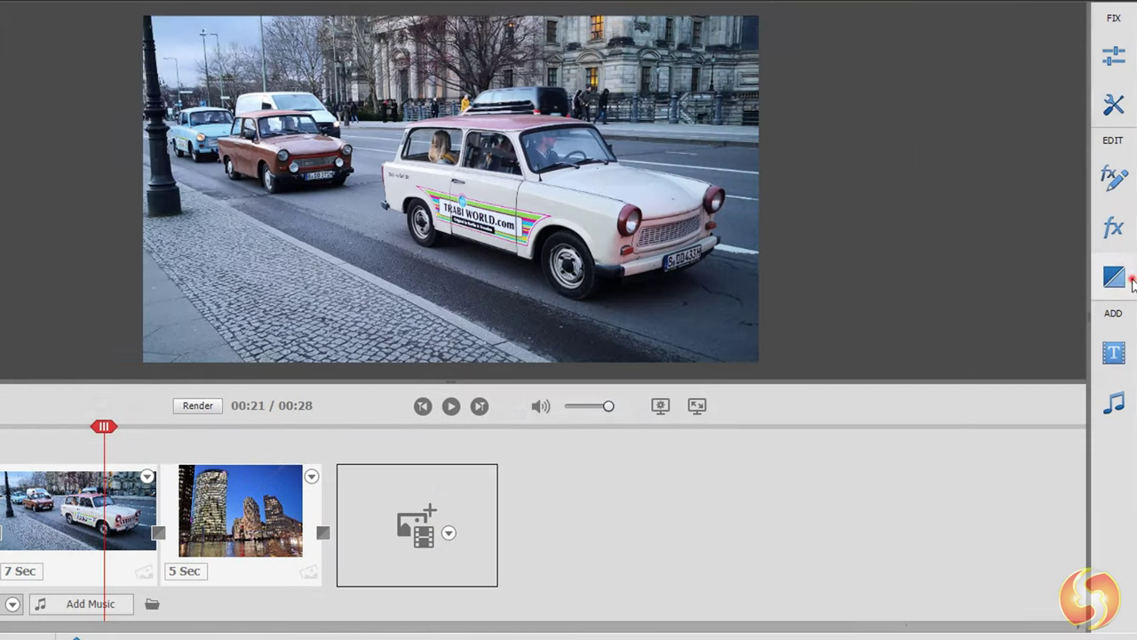
Step: Insert a Box Explode transition between the taxi and night clips, lengthened to 3 seconds
{"action": "left_click", "coordinate": [1132, 280]}
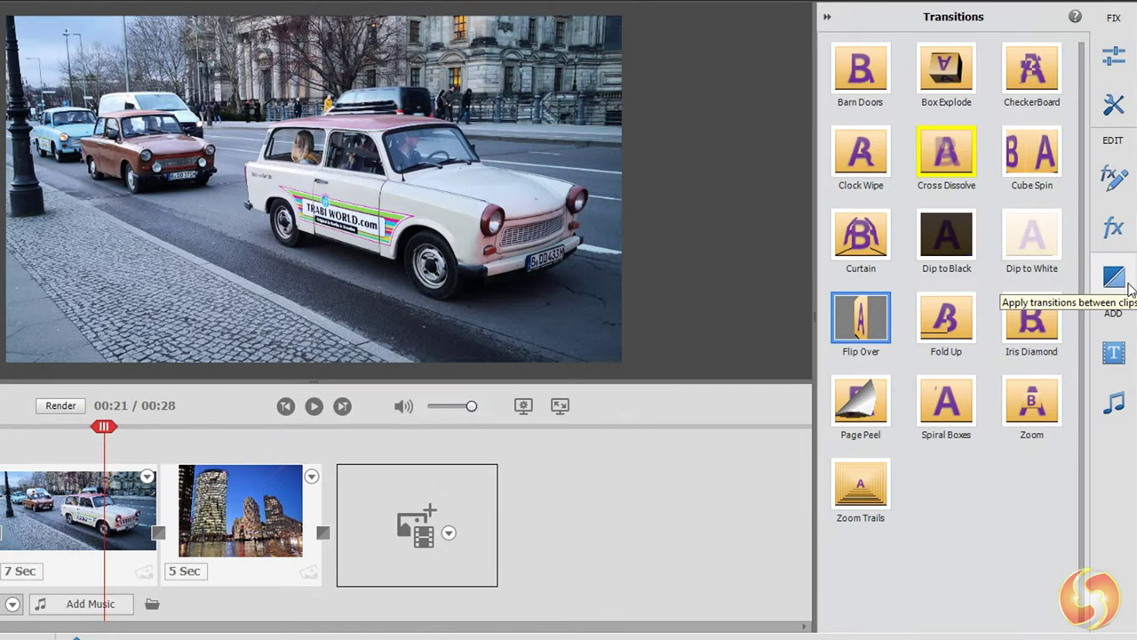
{"action": "left_click", "coordinate": [946, 68]}
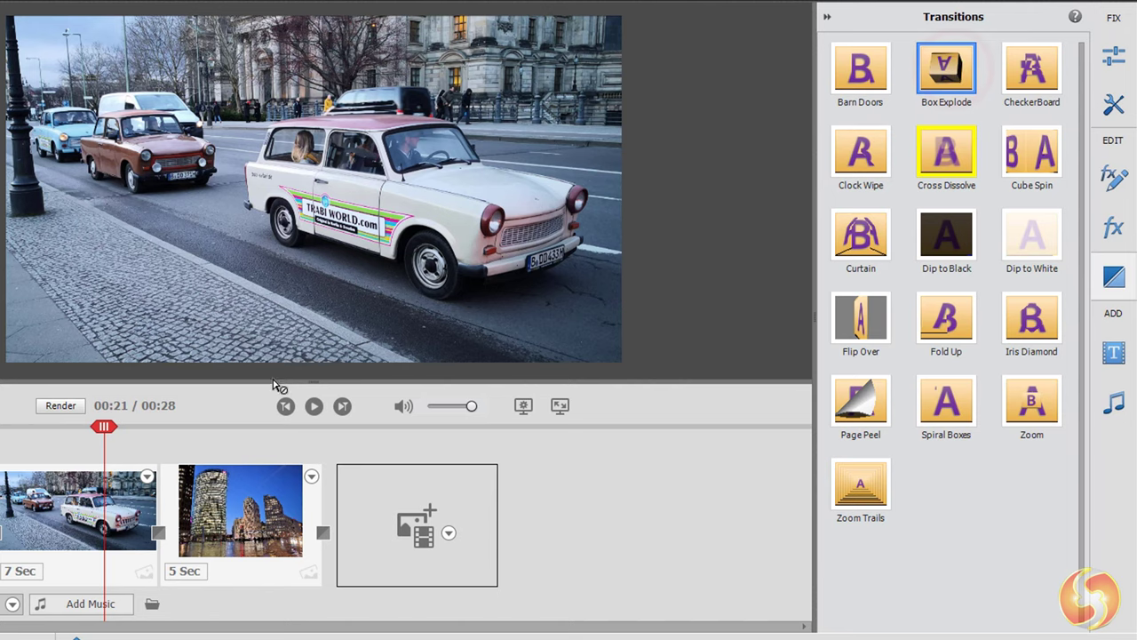
{"action": "left_click_drag", "start_coordinate": [274, 383], "coordinate": [154, 533]}
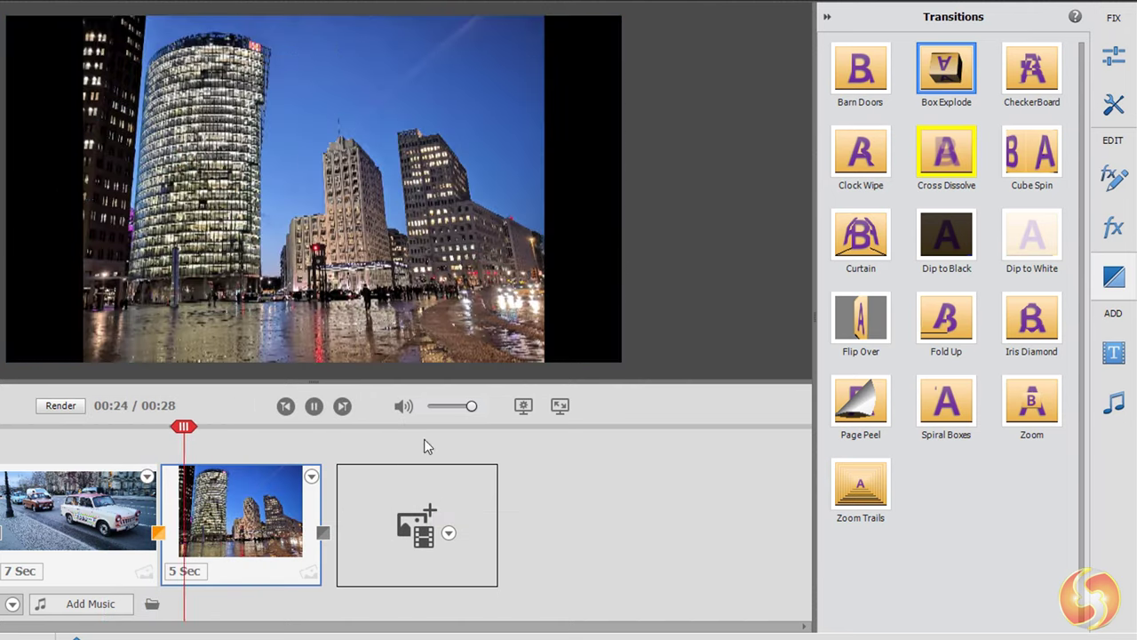
{"action": "left_click", "coordinate": [316, 408]}
{"action": "left_click", "coordinate": [158, 533]}
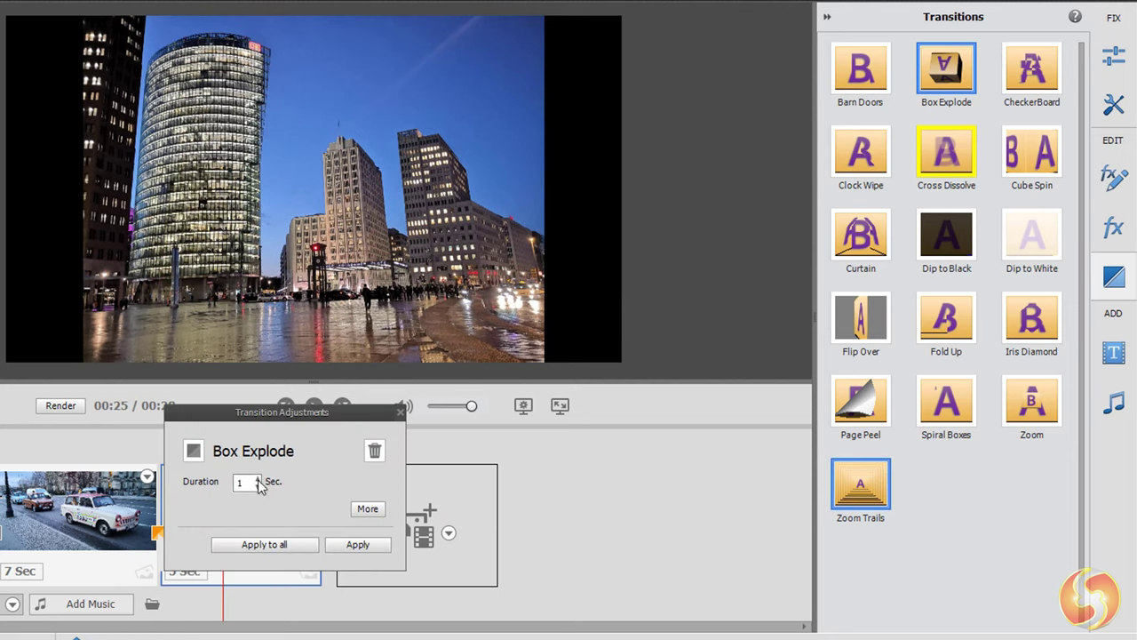
{"action": "left_click", "coordinate": [257, 478]}
{"action": "left_click", "coordinate": [258, 477]}
{"action": "left_click", "coordinate": [367, 509]}
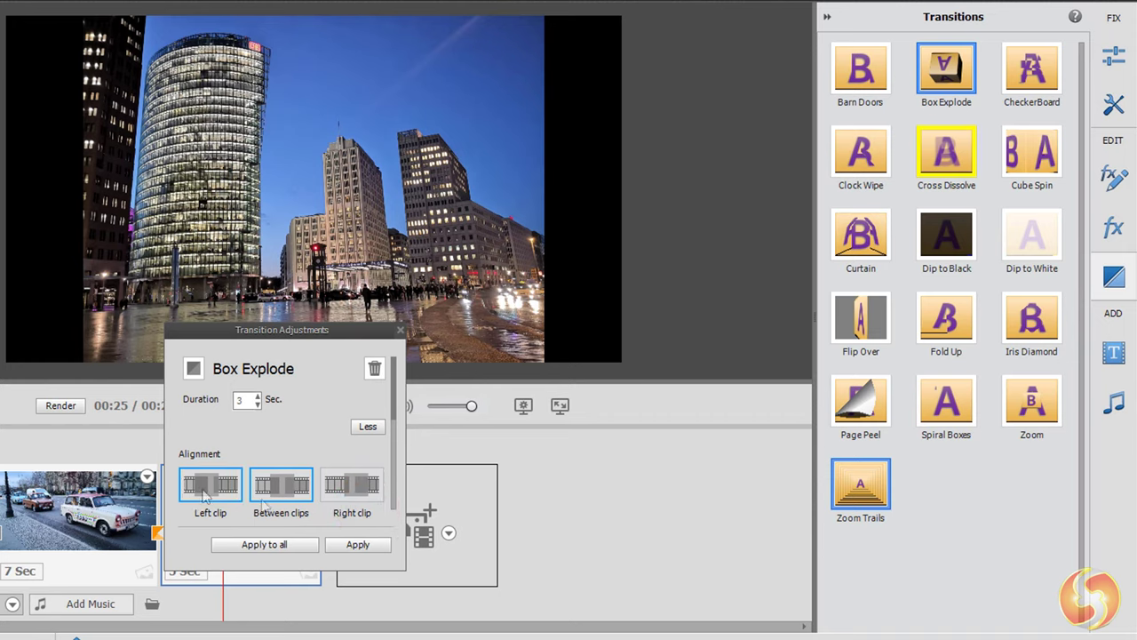
{"action": "left_click", "coordinate": [357, 543]}
{"action": "left_click", "coordinate": [1113, 278]}
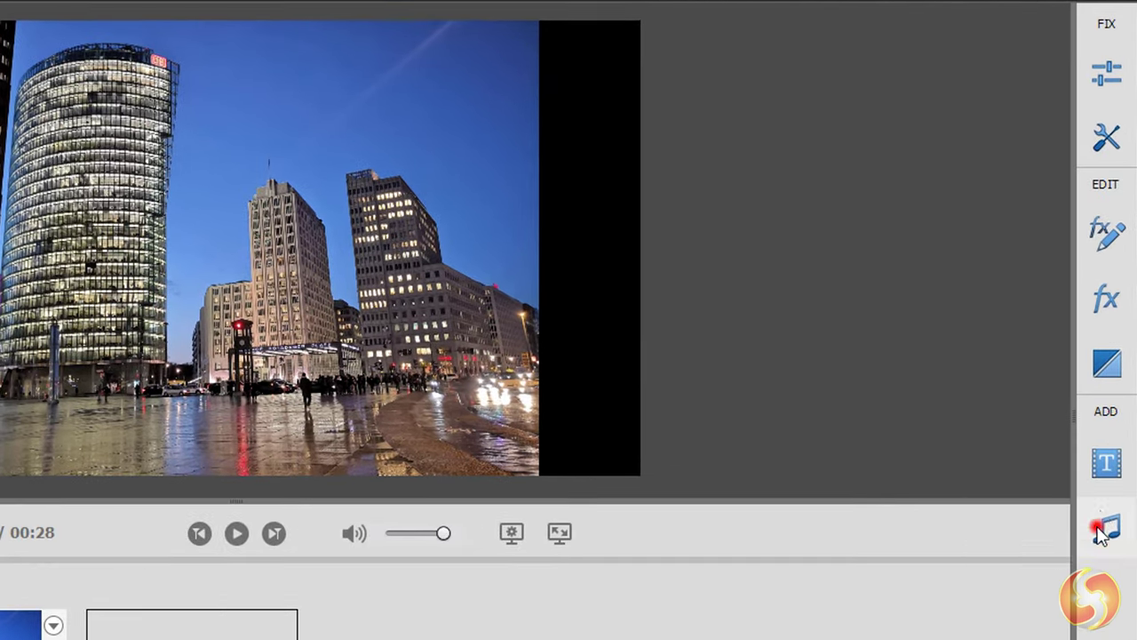
Step: Add the GeneralLabel motion title at the movie's start and play it from the beginning
{"action": "left_click", "coordinate": [1107, 511]}
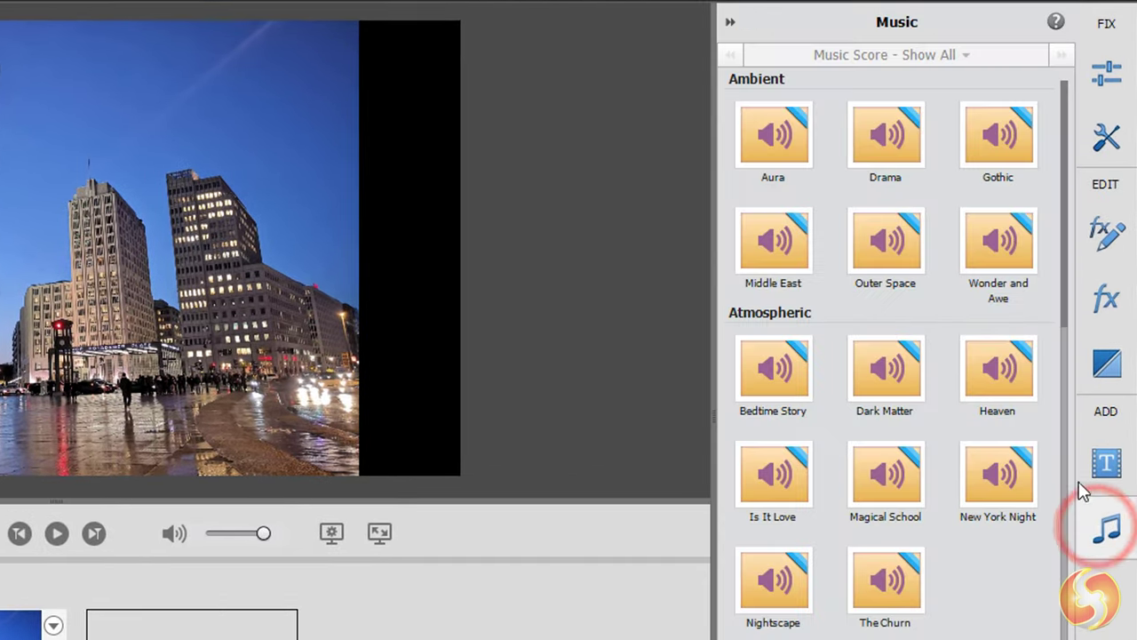
{"action": "left_click", "coordinate": [1107, 464]}
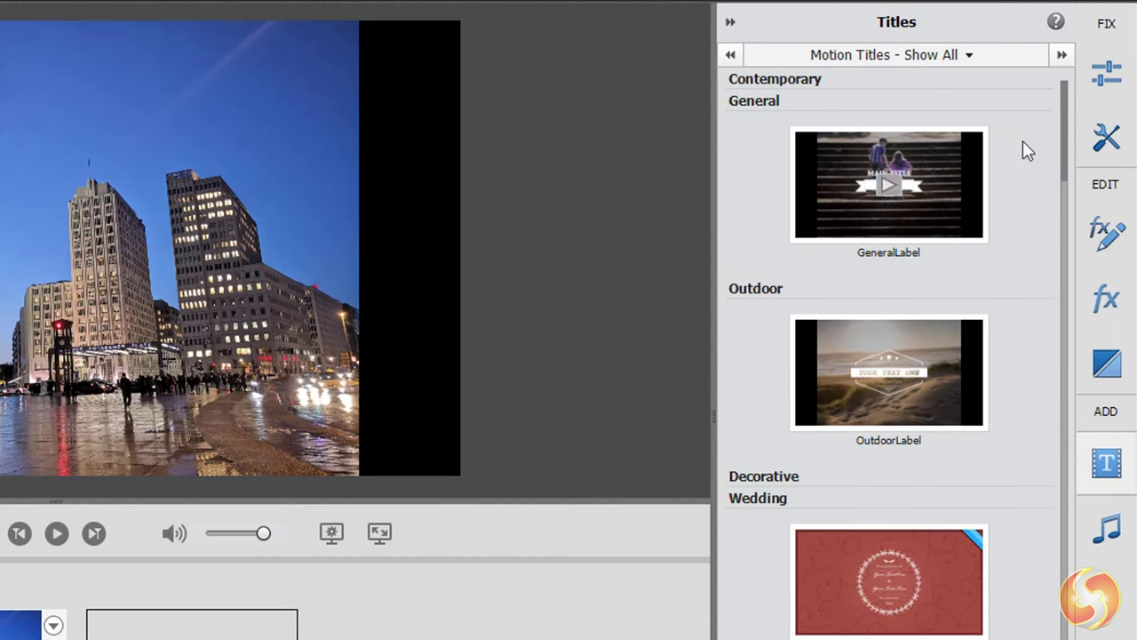
{"action": "left_click", "coordinate": [968, 54]}
{"action": "mouse_move", "coordinate": [875, 88]}
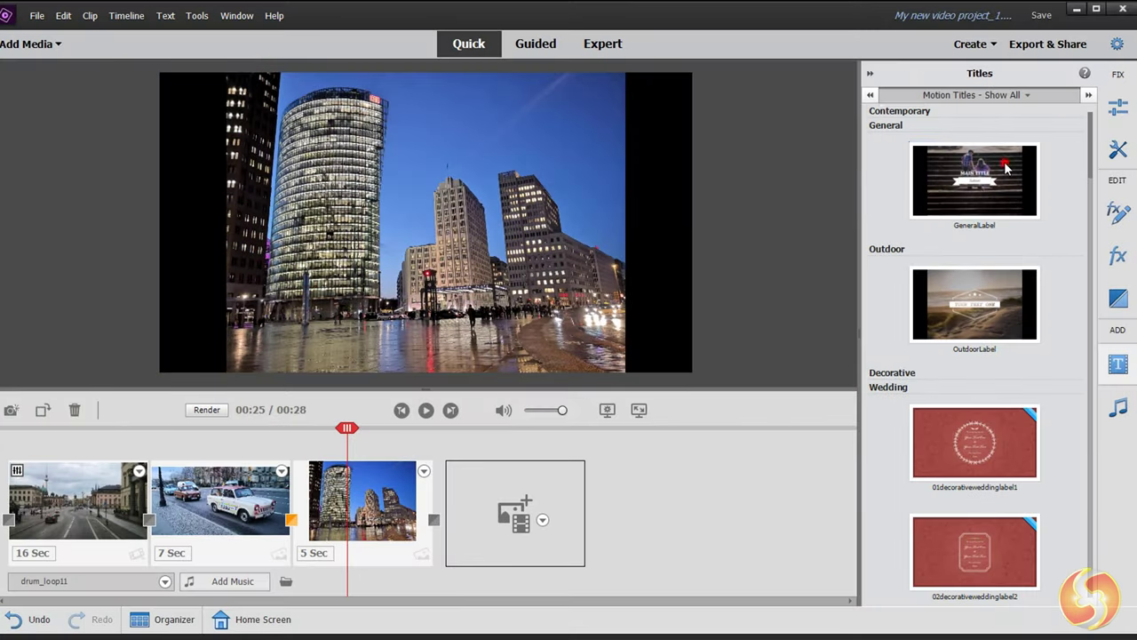
{"action": "left_click", "coordinate": [1006, 167]}
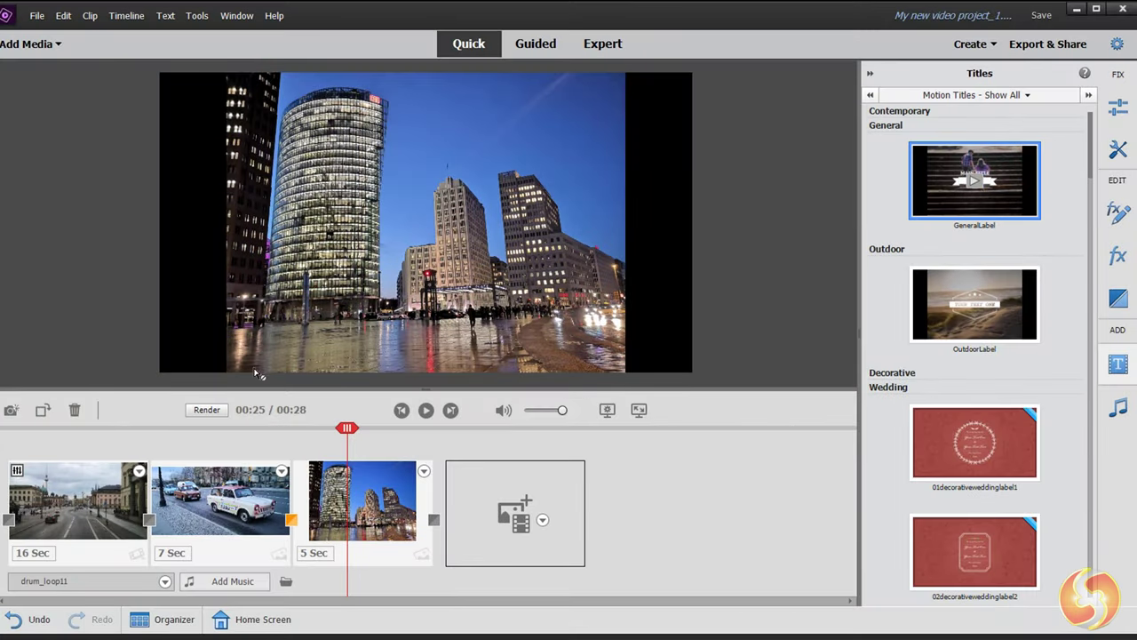
{"action": "left_click_drag", "start_coordinate": [11, 503], "coordinate": [11, 503]}
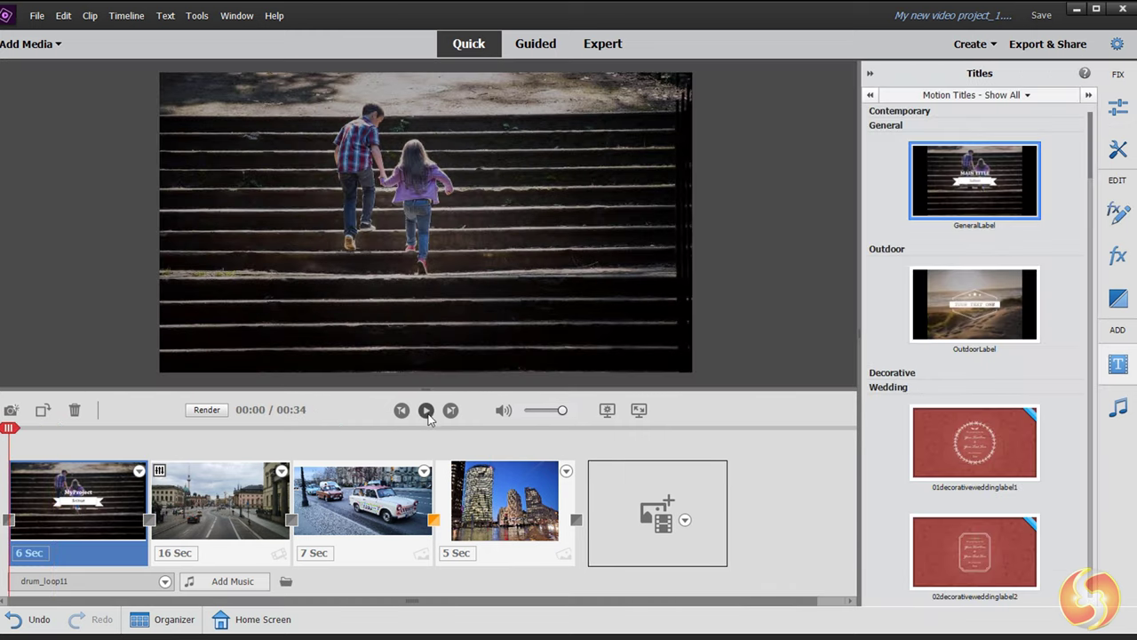
{"action": "left_click", "coordinate": [426, 410]}
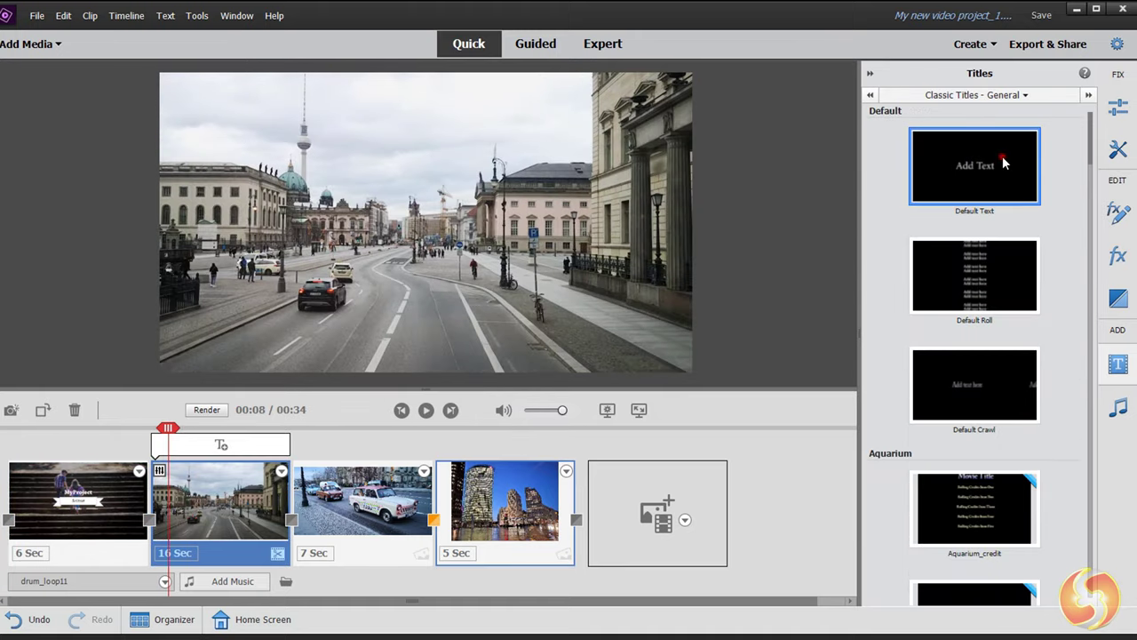
Step: Append a Default Text classic title after the last clip and retype it as 'My Project'
{"action": "left_click_drag", "start_coordinate": [622, 421], "coordinate": [581, 514]}
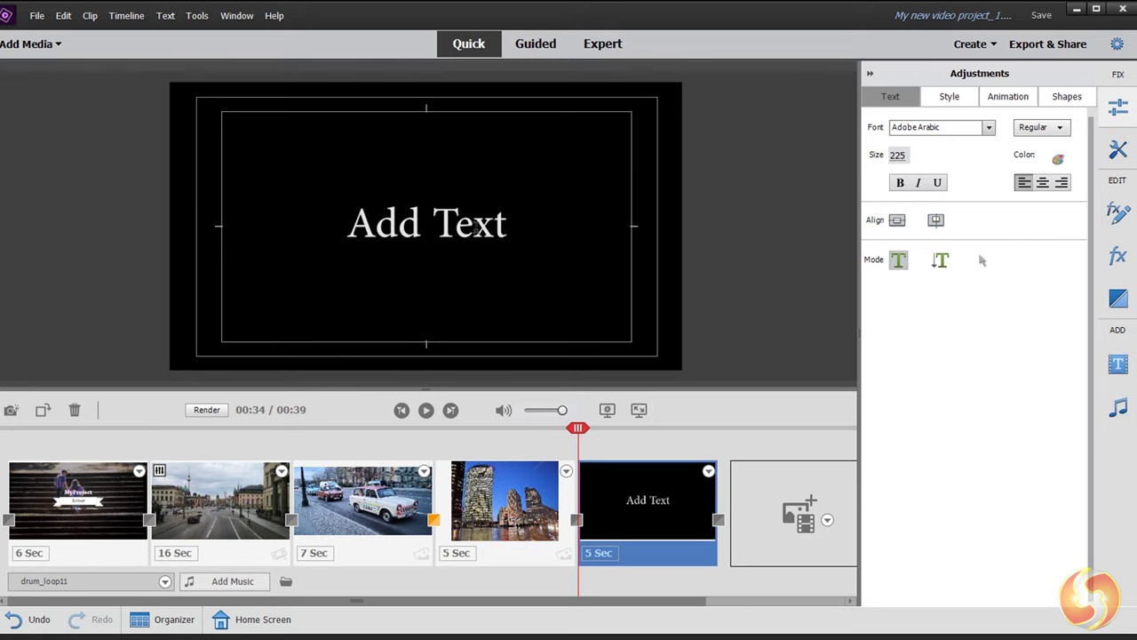
{"action": "left_click", "coordinate": [474, 228]}
{"action": "left_click_drag", "start_coordinate": [506, 227], "coordinate": [346, 223]}
{"action": "type", "text": "My Project"}
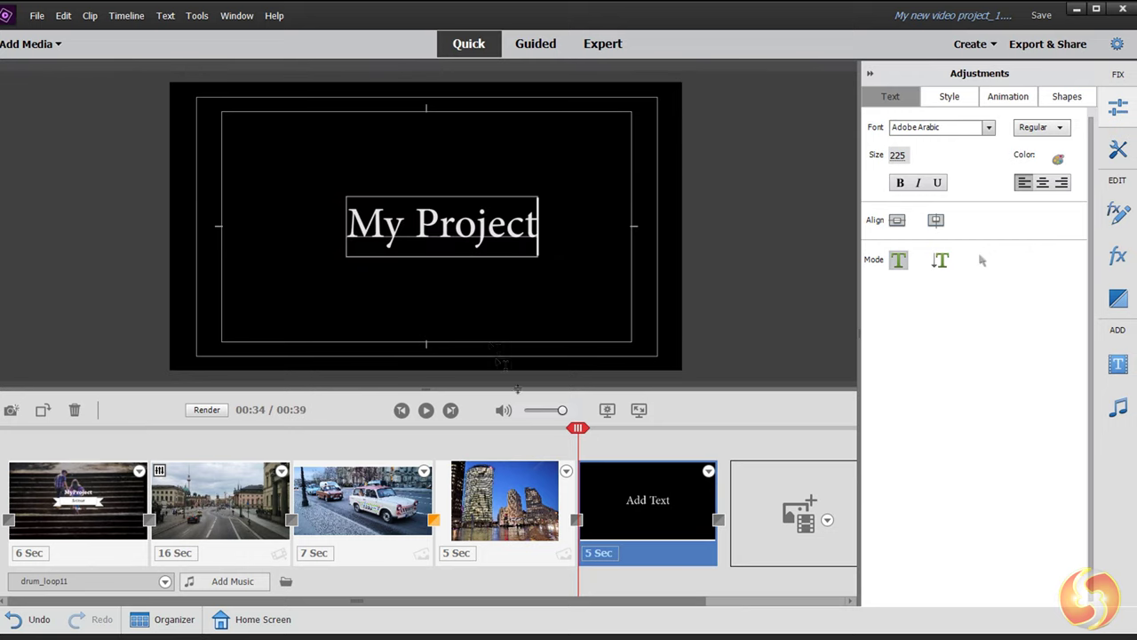
{"action": "left_click", "coordinate": [224, 511]}
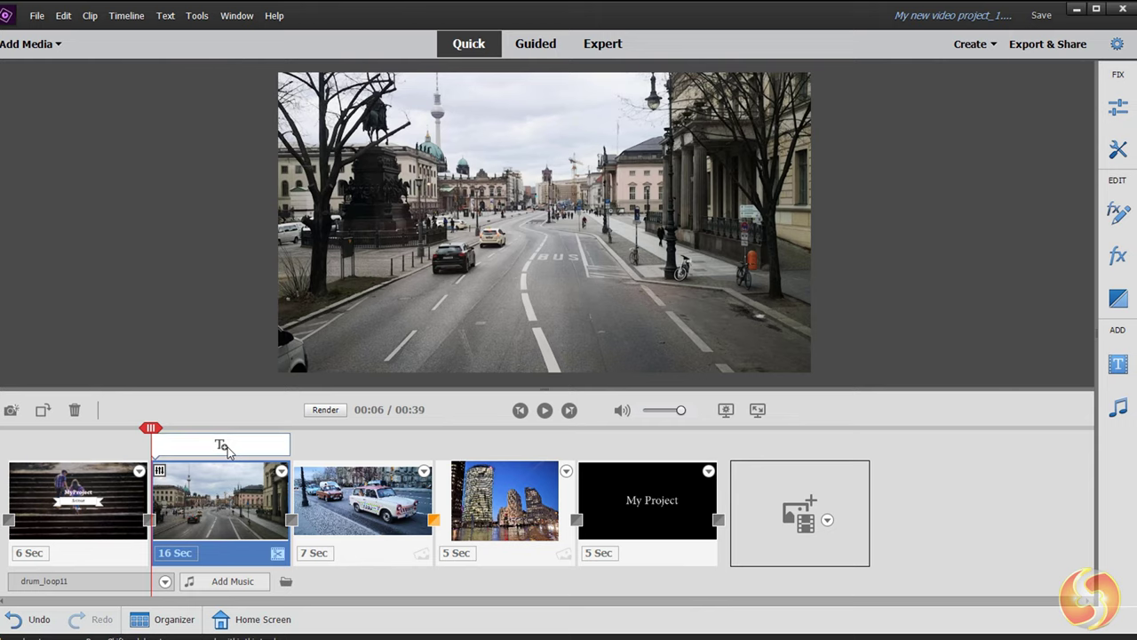
Step: Overlay the My Project title on the 16-second street clip, starting at 00:06
{"action": "left_click", "coordinate": [224, 447]}
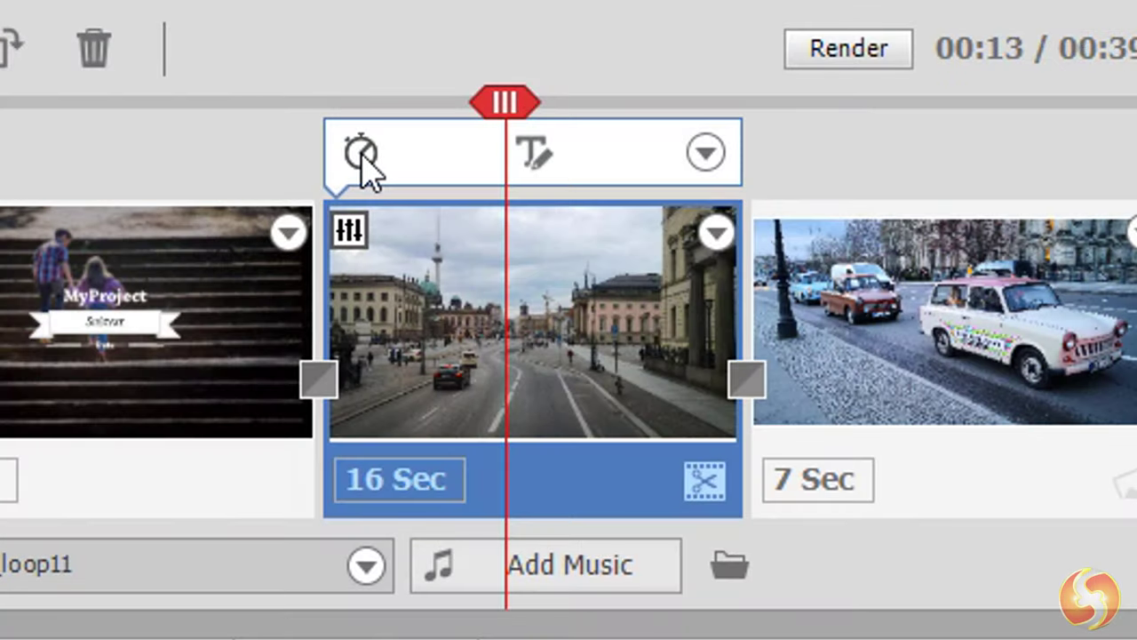
{"action": "left_click", "coordinate": [164, 446]}
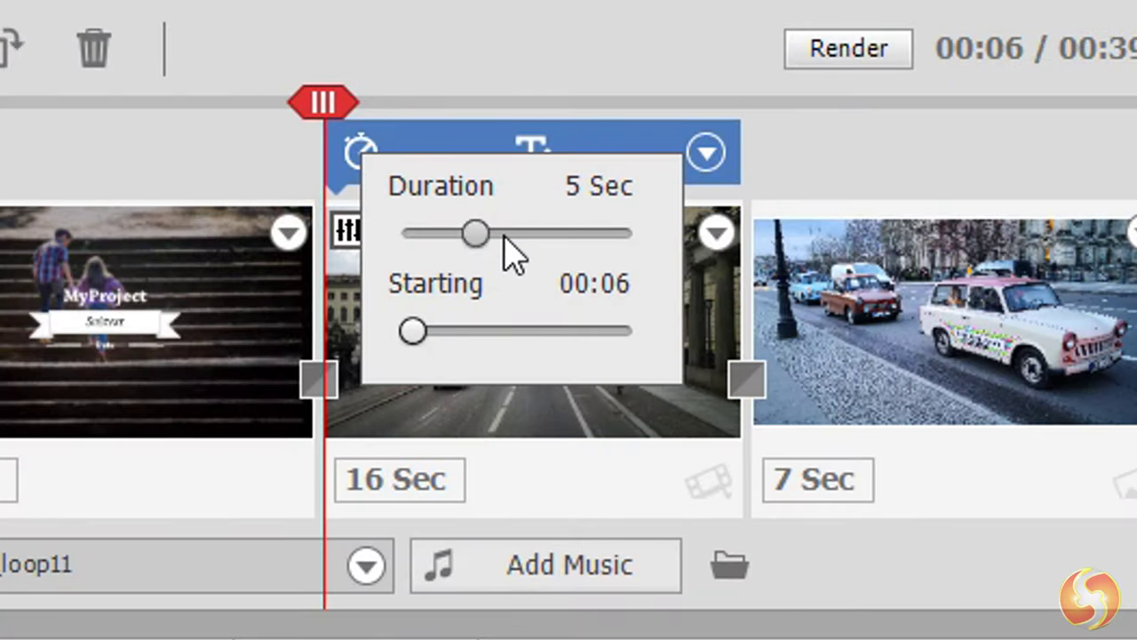
{"action": "mouse_move", "coordinate": [410, 331]}
{"action": "left_mouse_down"}
{"action": "mouse_move", "coordinate": [513, 335]}
{"action": "mouse_move", "coordinate": [416, 336]}
{"action": "left_mouse_up"}
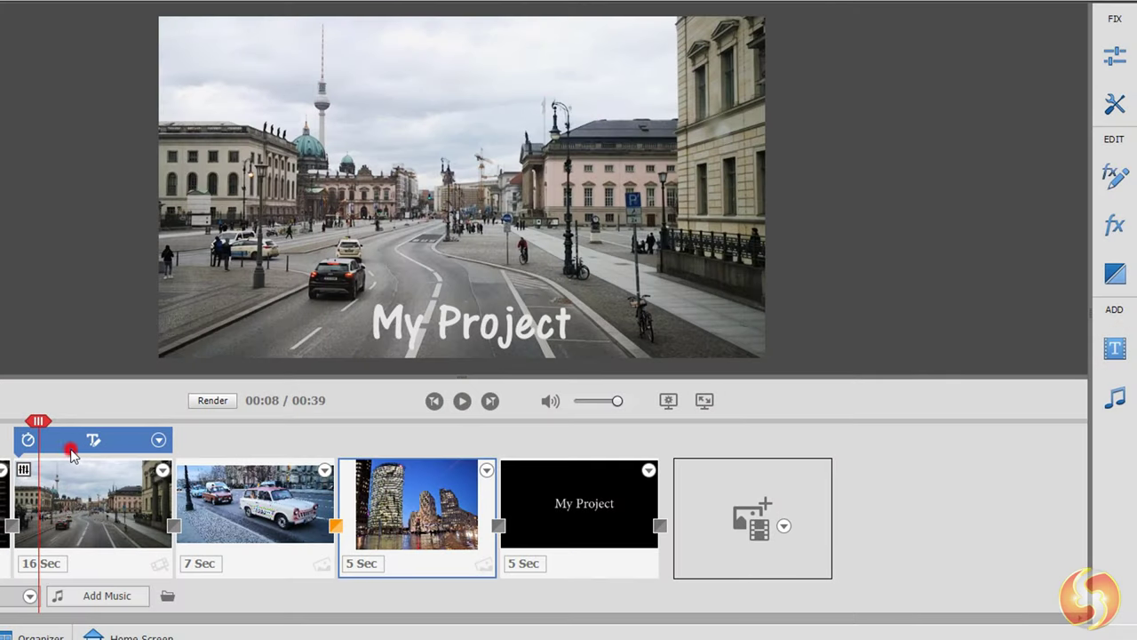
{"action": "left_click", "coordinate": [71, 453]}
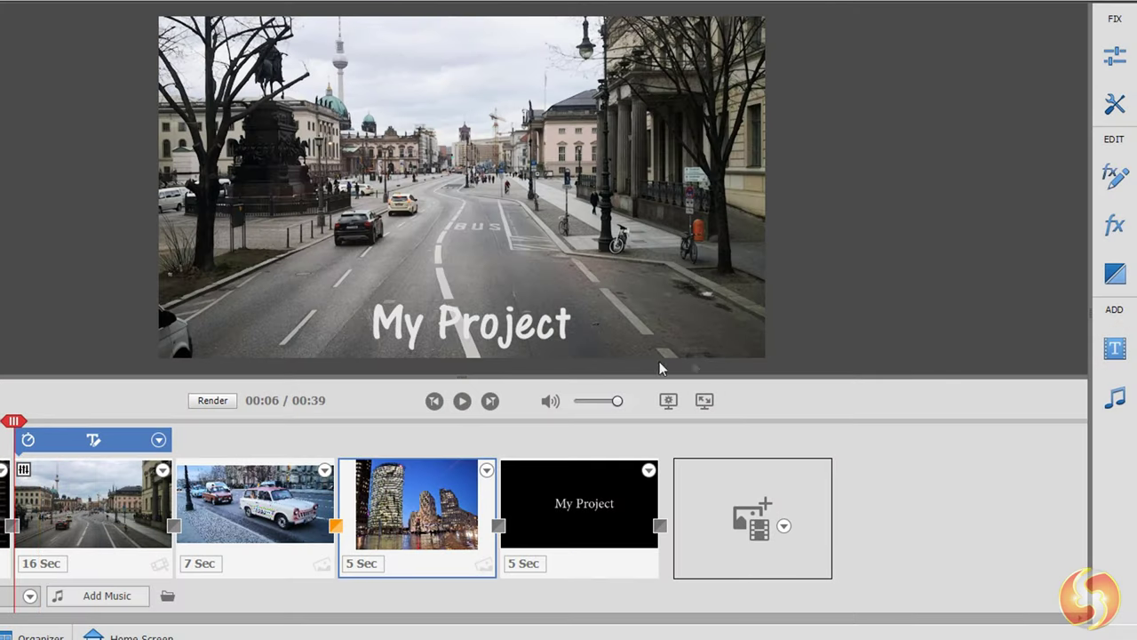
Step: Try the title's Text, Style, Animation and Shapes adjustments, drawing a rectangle on the frame
{"action": "left_click", "coordinate": [1116, 56]}
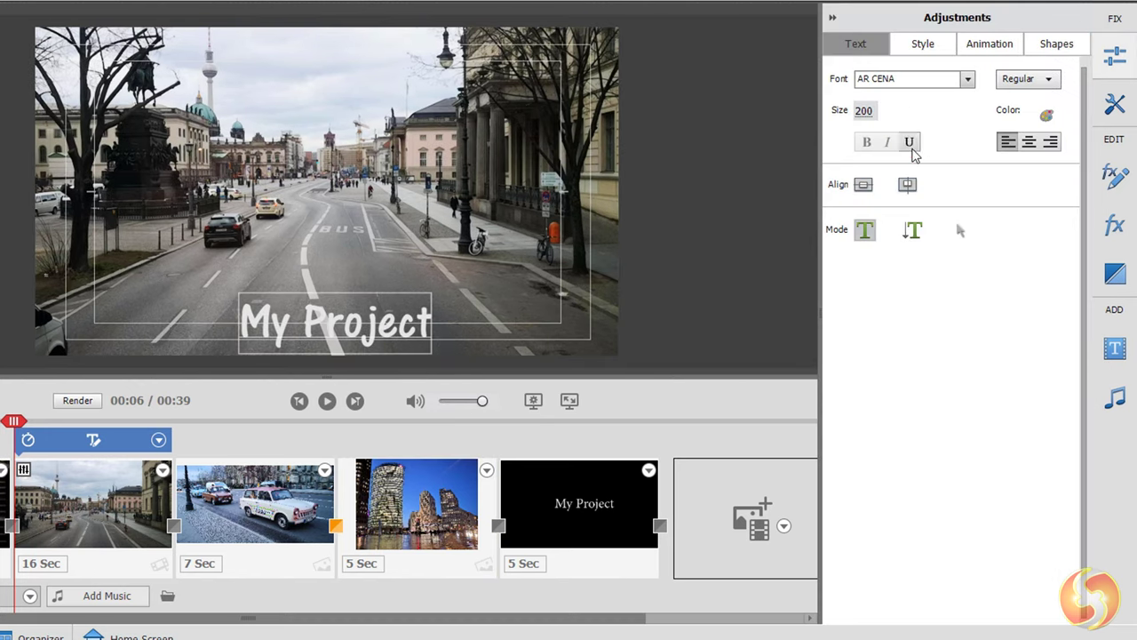
{"action": "left_click", "coordinate": [910, 143]}
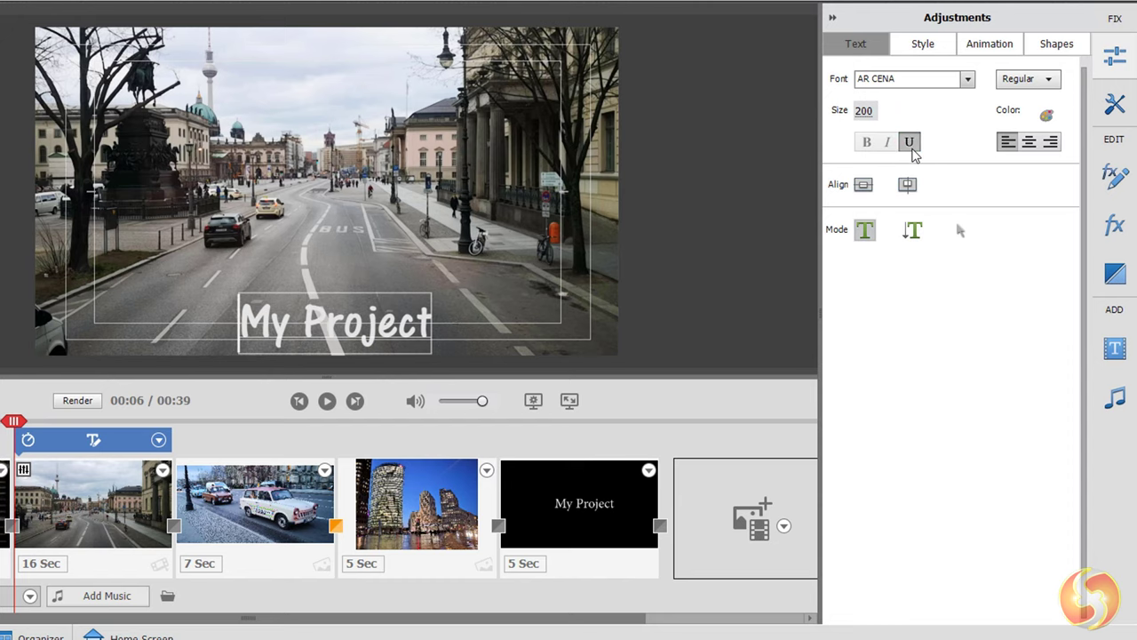
{"action": "left_click", "coordinate": [930, 52]}
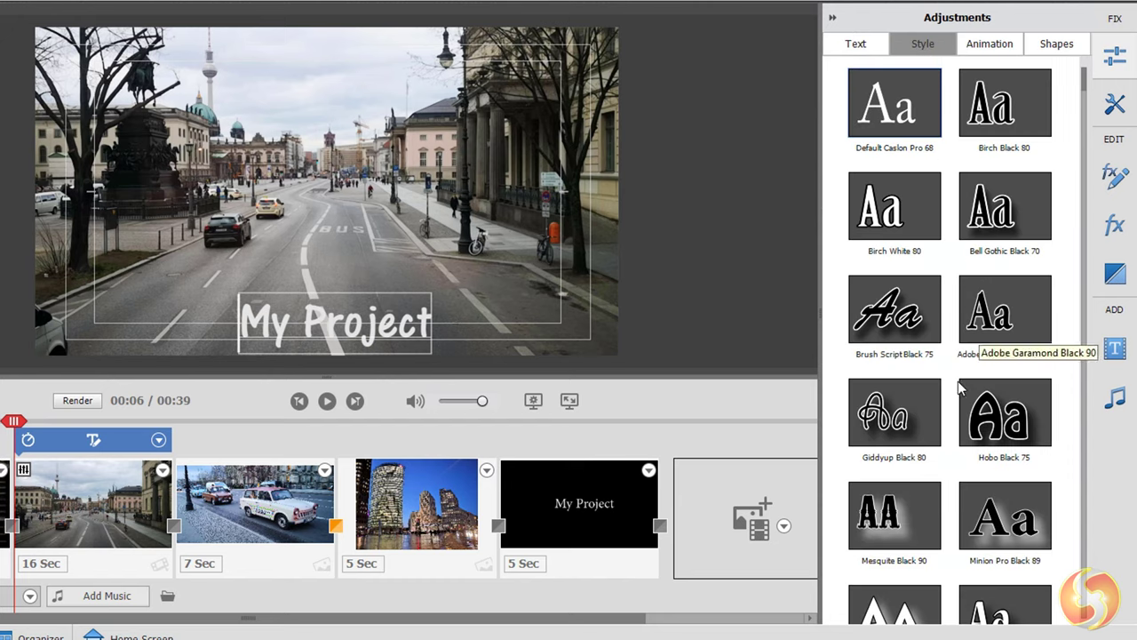
{"action": "left_click", "coordinate": [1020, 49]}
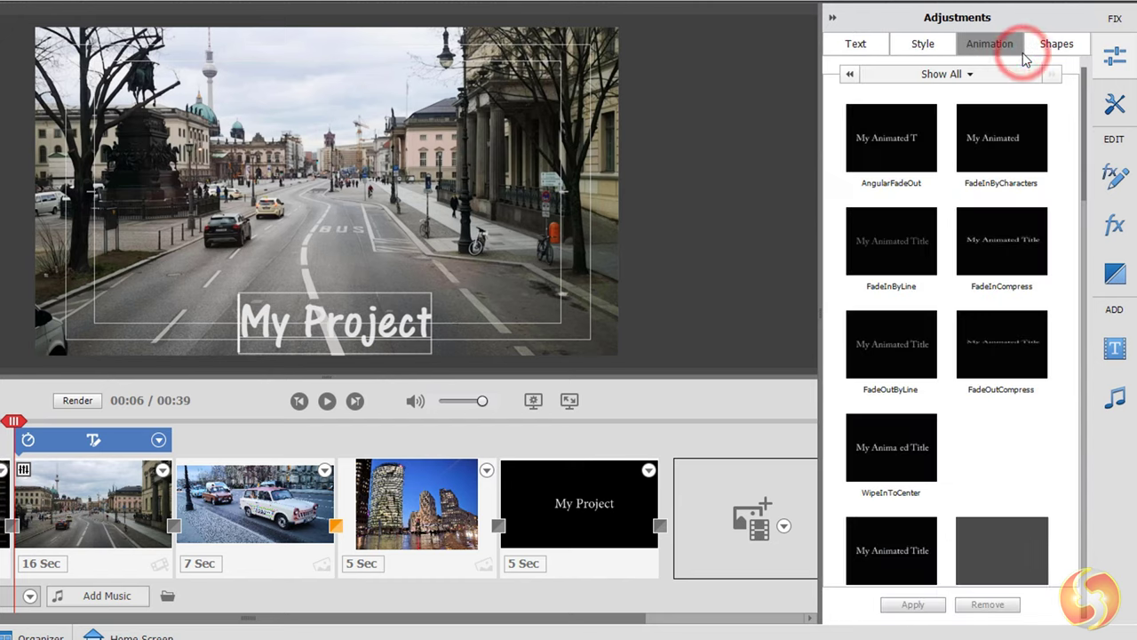
{"action": "left_click", "coordinate": [906, 142]}
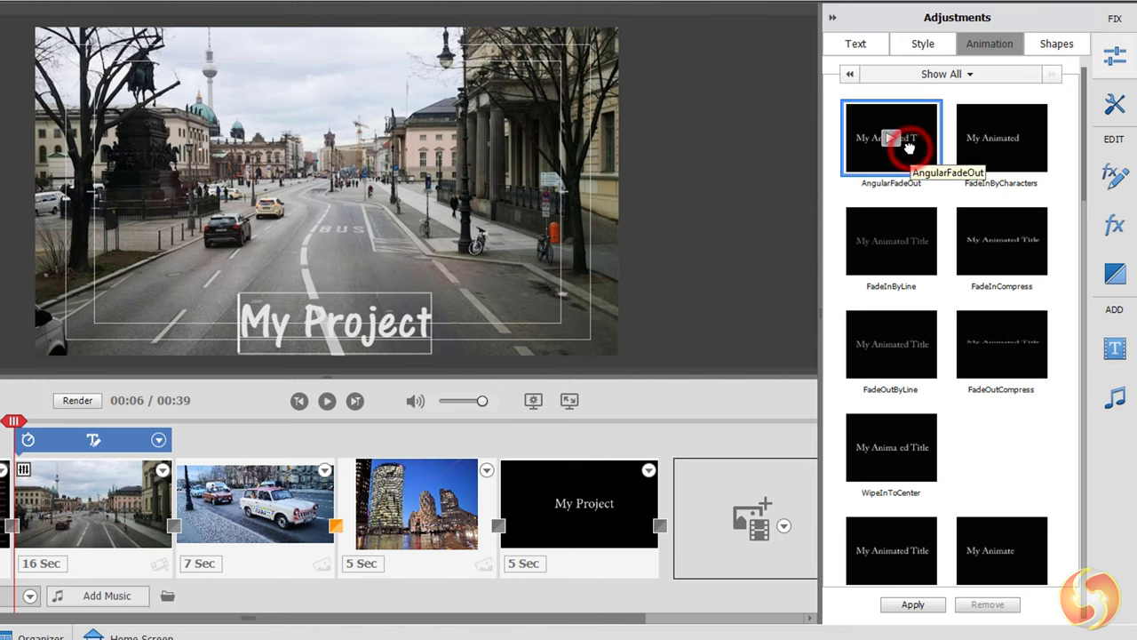
{"action": "left_click", "coordinate": [1055, 44]}
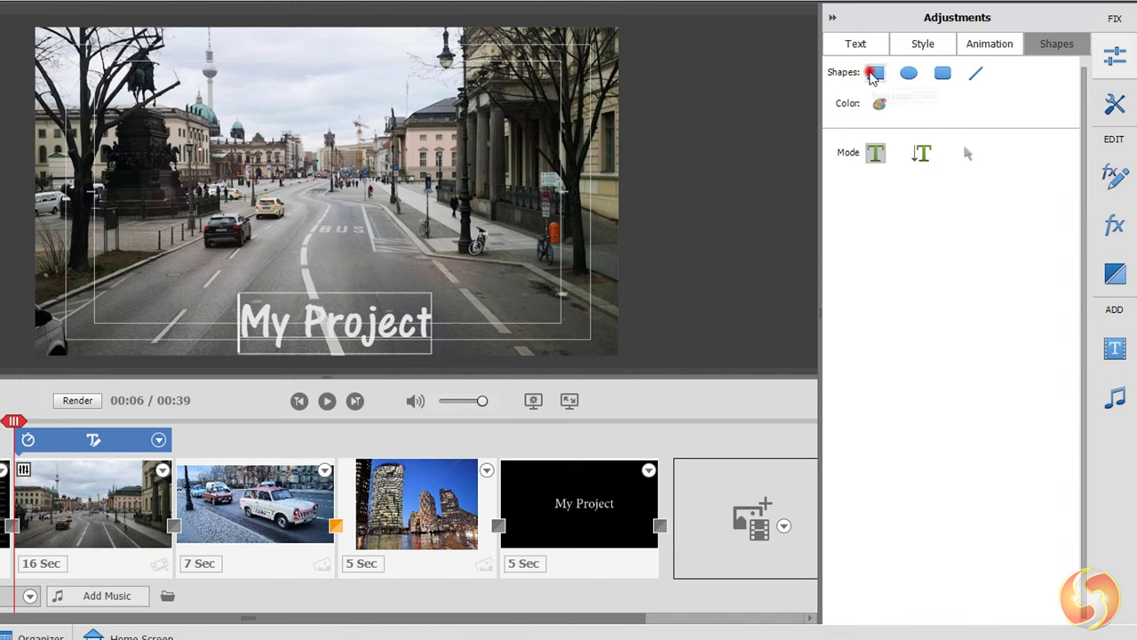
{"action": "left_click", "coordinate": [876, 73]}
{"action": "left_click_drag", "start_coordinate": [302, 93], "coordinate": [466, 165]}
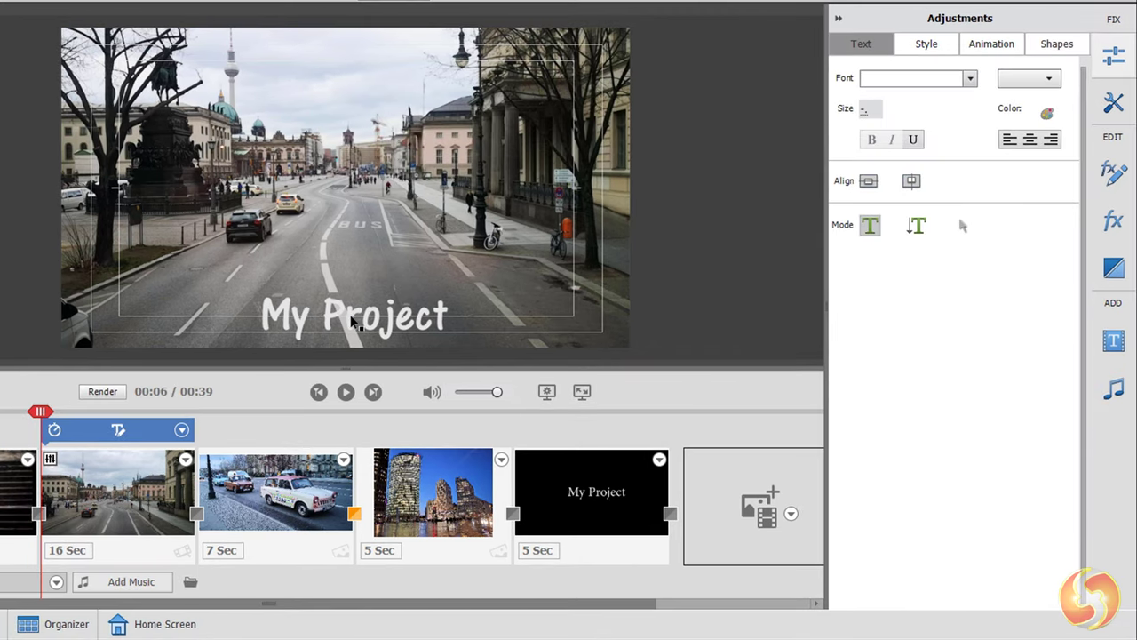
Step: Raise the title, enlarge it to size 342, and insert 'Video' to read My Video Project
{"action": "left_click_drag", "start_coordinate": [351, 322], "coordinate": [360, 271]}
{"action": "left_click_drag", "start_coordinate": [436, 234], "coordinate": [545, 190]}
{"action": "left_click_drag", "start_coordinate": [544, 242], "coordinate": [476, 242]}
{"action": "left_click", "coordinate": [256, 238]}
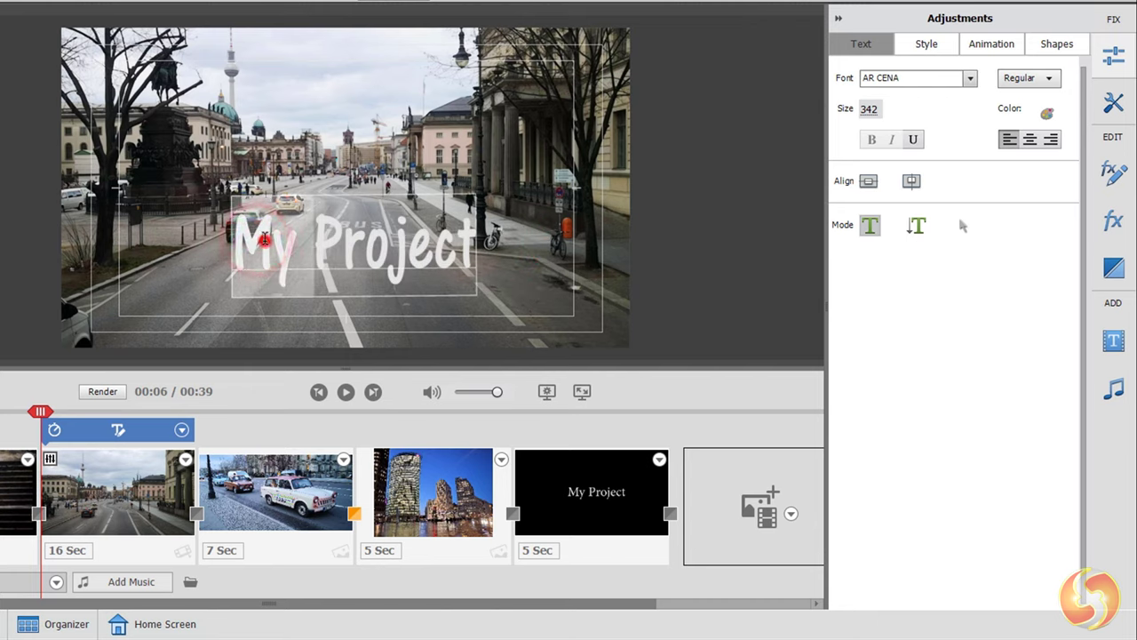
{"action": "left_click", "coordinate": [255, 238]}
{"action": "left_click", "coordinate": [312, 246]}
{"action": "type", "text": "Video P"}
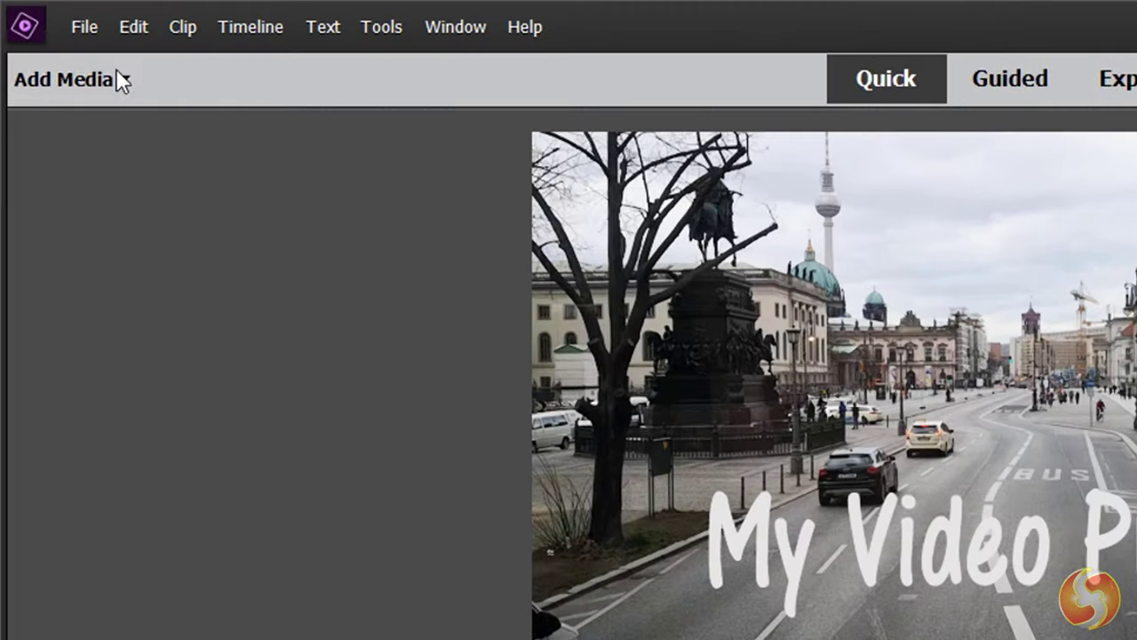
Step: Save the project as 'My new video project_1.prel' in the Desktop folder
{"action": "left_click", "coordinate": [74, 25]}
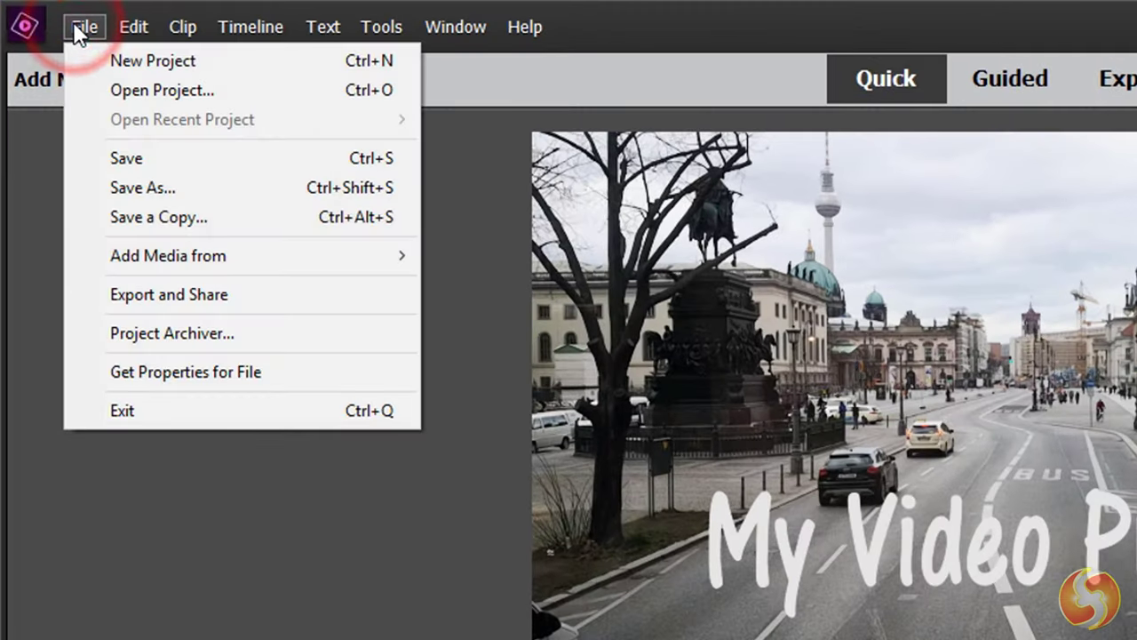
{"action": "left_click", "coordinate": [189, 186]}
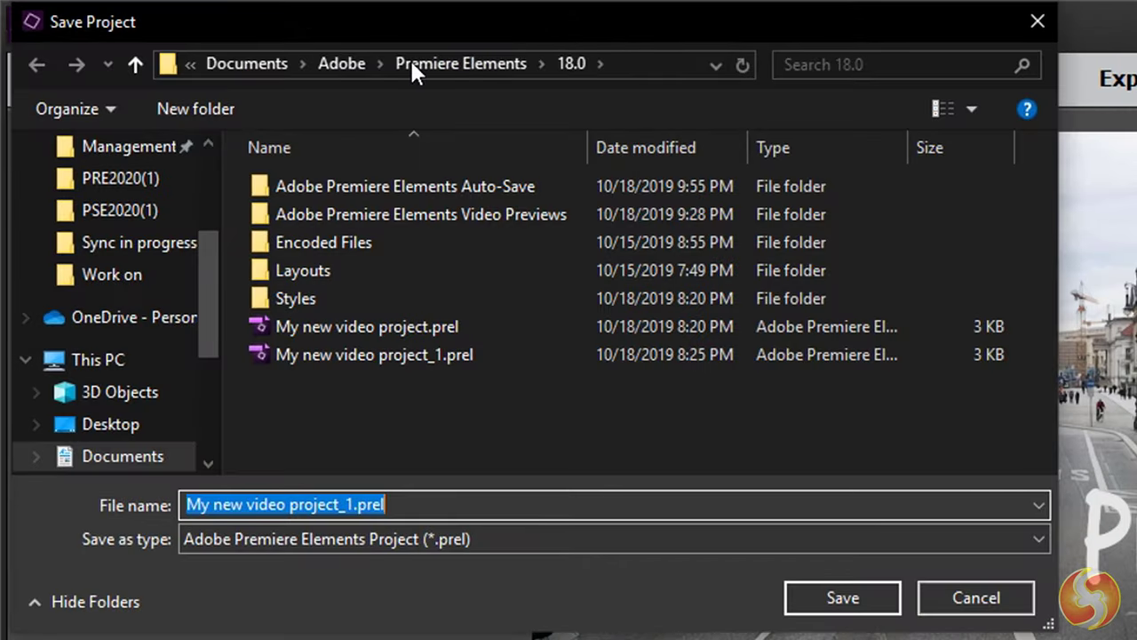
{"action": "left_click_drag", "start_coordinate": [213, 286], "coordinate": [164, 194]}
{"action": "left_click", "coordinate": [164, 199]}
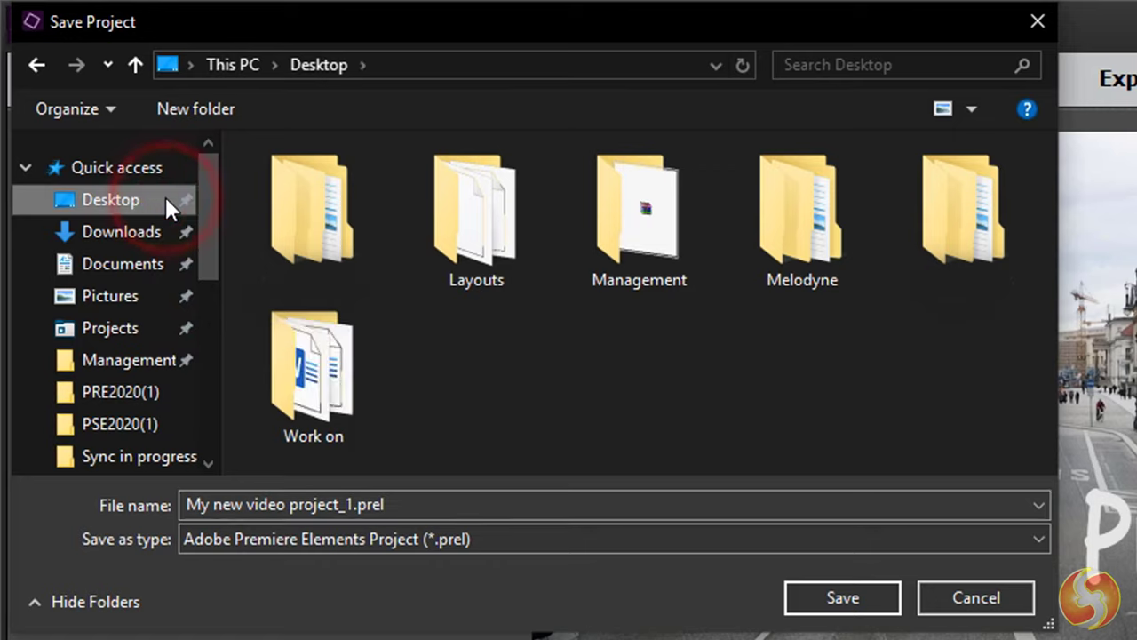
{"action": "left_click", "coordinate": [363, 504]}
{"action": "left_click_drag", "start_coordinate": [356, 503], "coordinate": [327, 504]}
{"action": "left_click", "coordinate": [429, 503]}
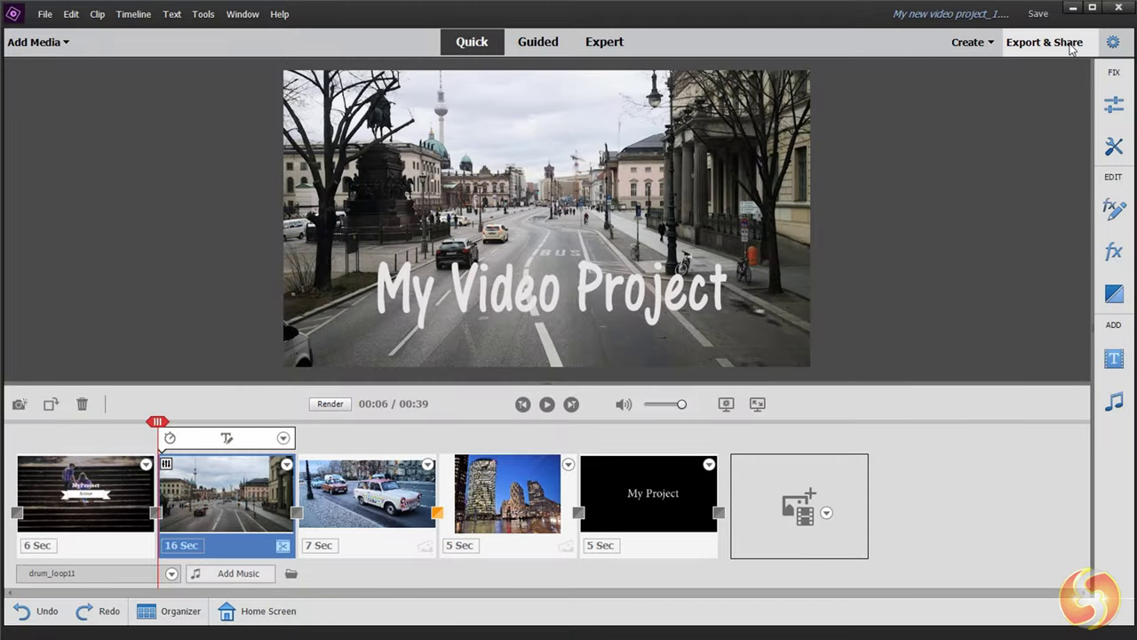
Step: Open Export & Share and review the Quick Export file name and destination path
{"action": "left_click", "coordinate": [1071, 49]}
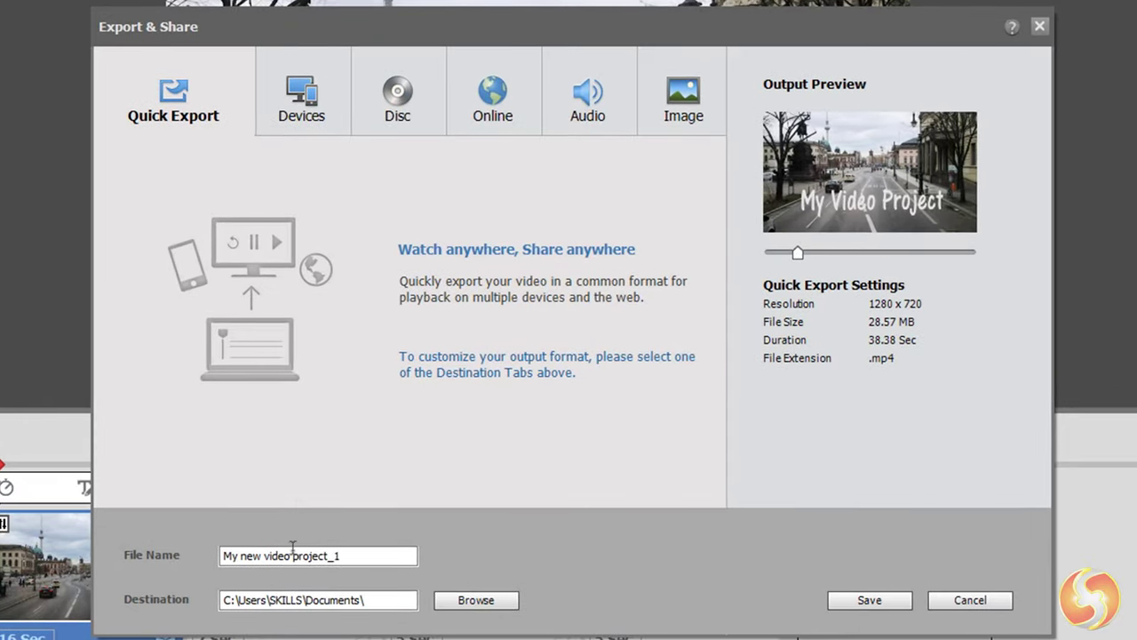
{"action": "left_click", "coordinate": [313, 556]}
{"action": "left_click_drag", "start_coordinate": [223, 558], "coordinate": [220, 558]}
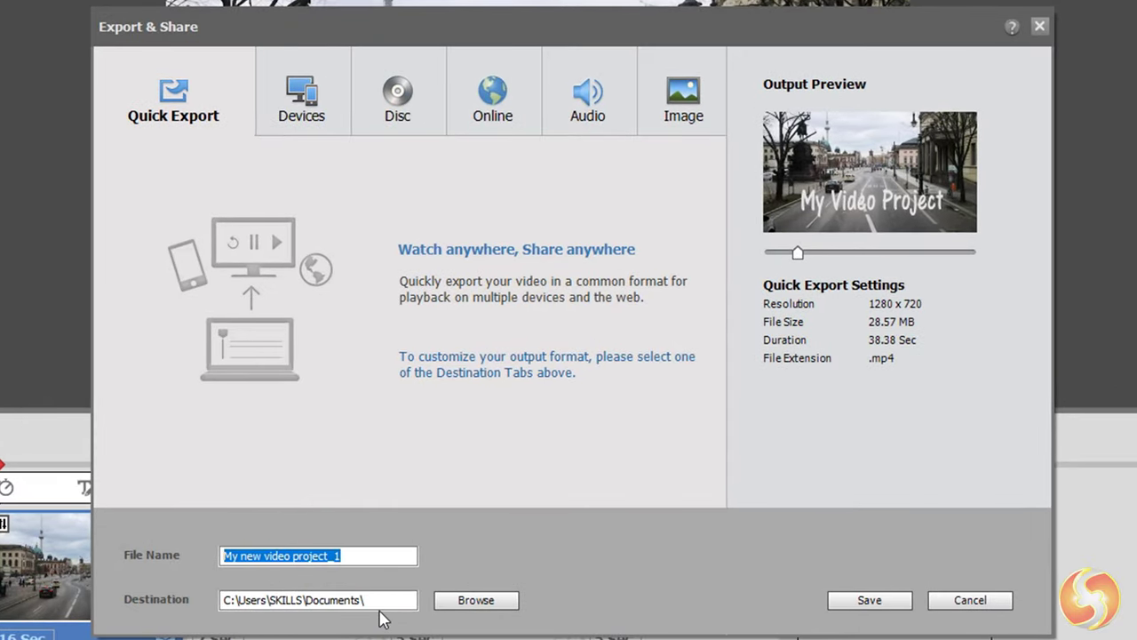
{"action": "left_click", "coordinate": [368, 601]}
{"action": "double_click", "coordinate": [380, 601]}
{"action": "left_click", "coordinate": [311, 602]}
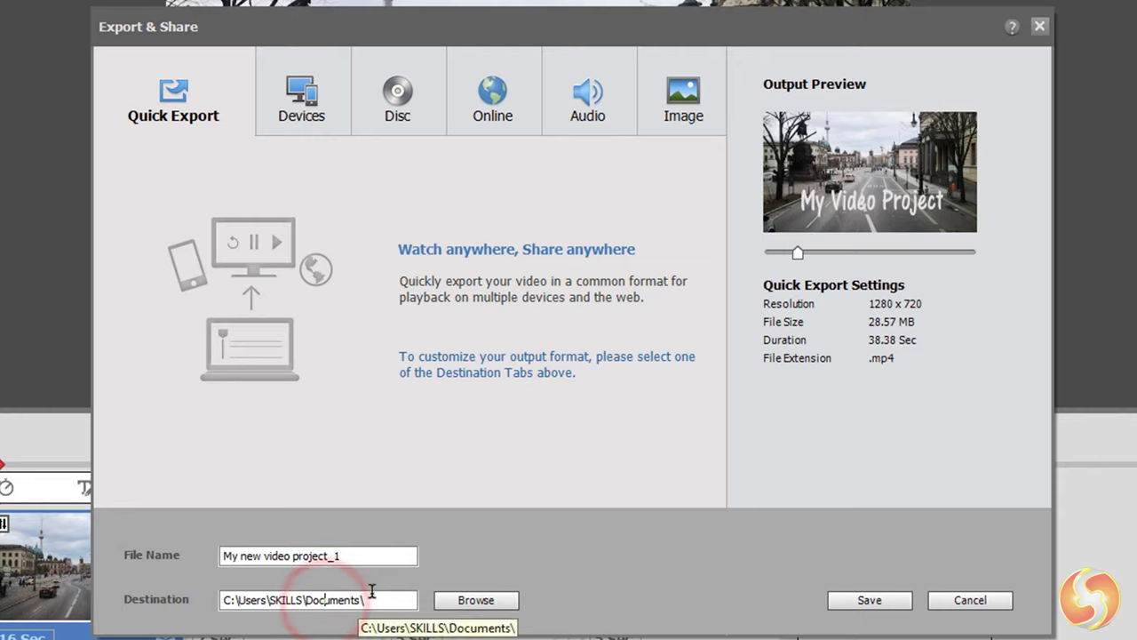
{"action": "left_click", "coordinate": [895, 362]}
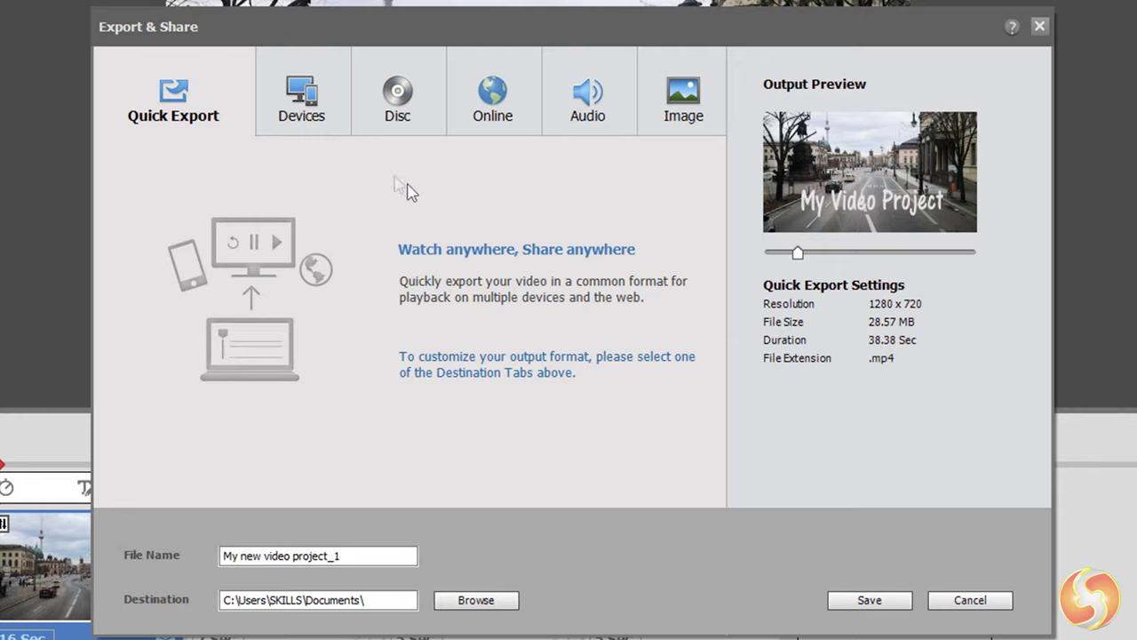
Step: Browse the Devices (TV, mobile), Disc, Online, Audio and Image export options
{"action": "left_click", "coordinate": [310, 115]}
{"action": "left_click", "coordinate": [256, 158]}
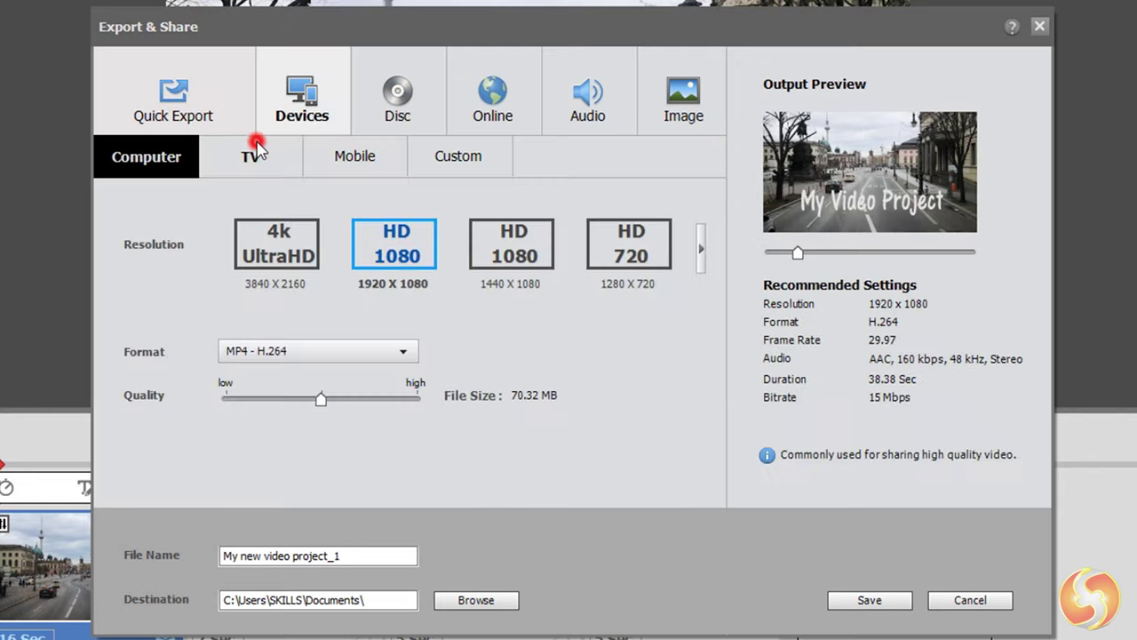
{"action": "left_click", "coordinate": [371, 171]}
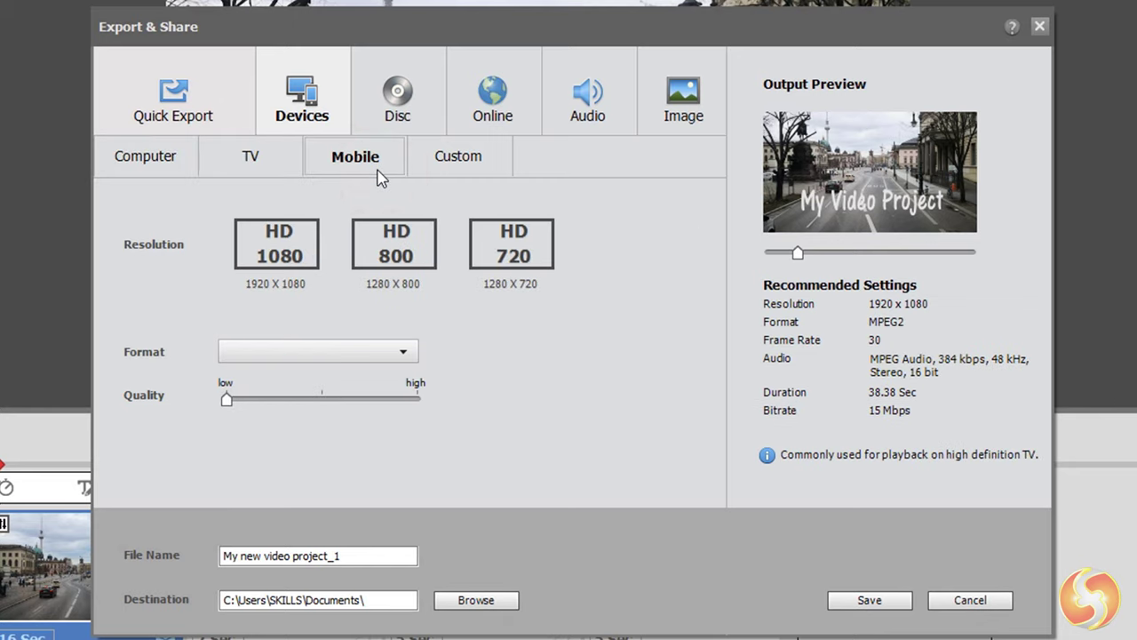
{"action": "left_click", "coordinate": [393, 89]}
{"action": "left_click", "coordinate": [670, 368]}
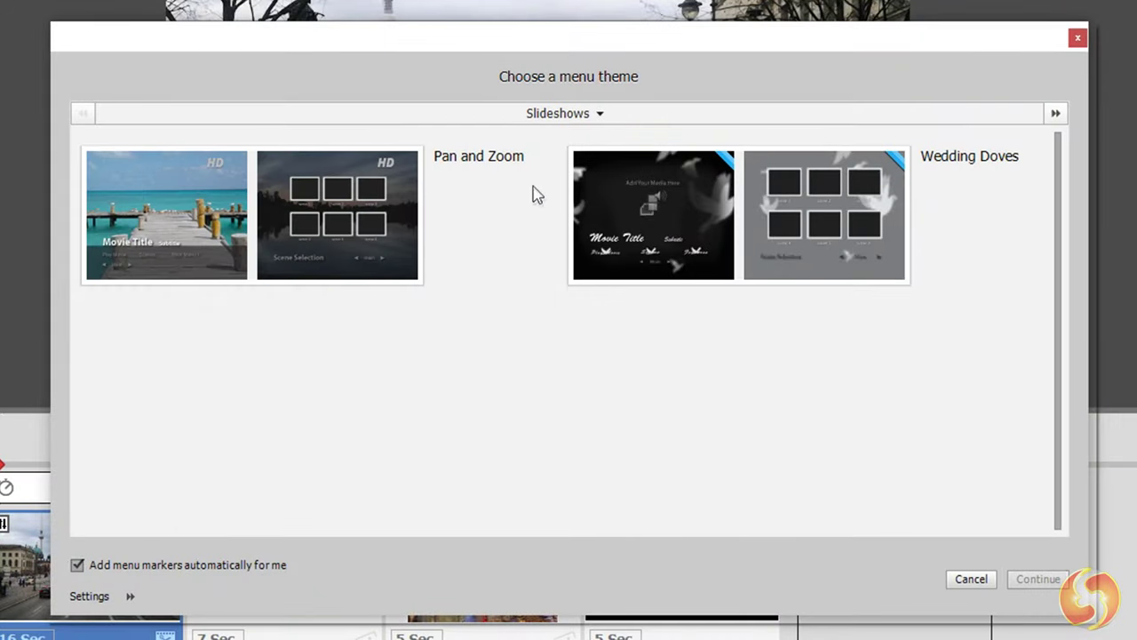
{"action": "left_click", "coordinate": [971, 578]}
{"action": "left_click", "coordinate": [488, 112]}
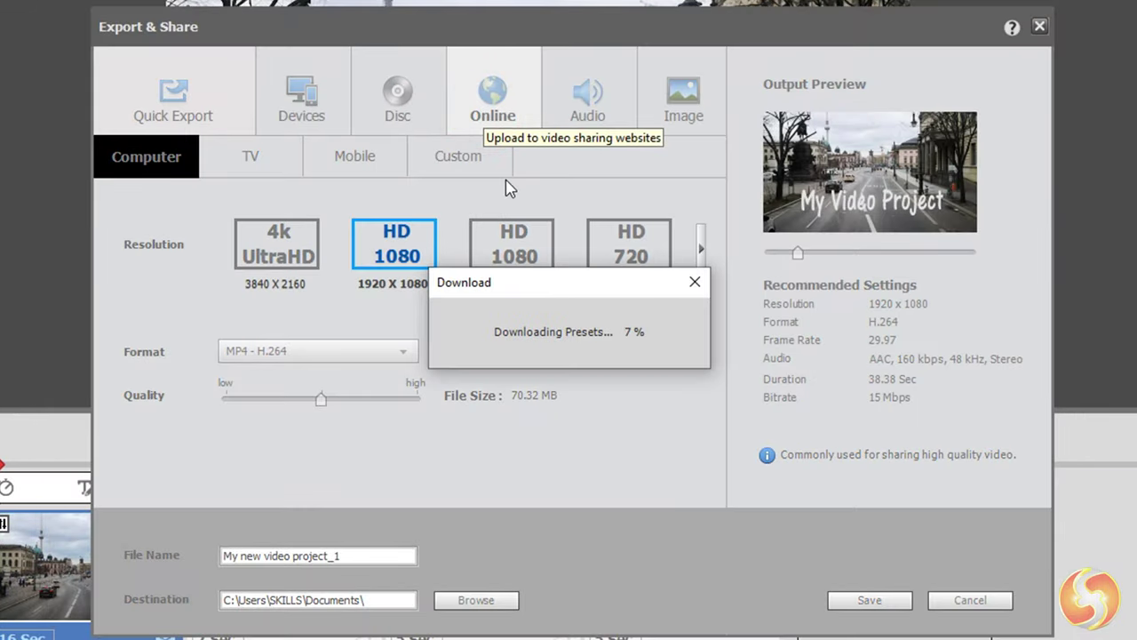
{"action": "left_click", "coordinate": [593, 105]}
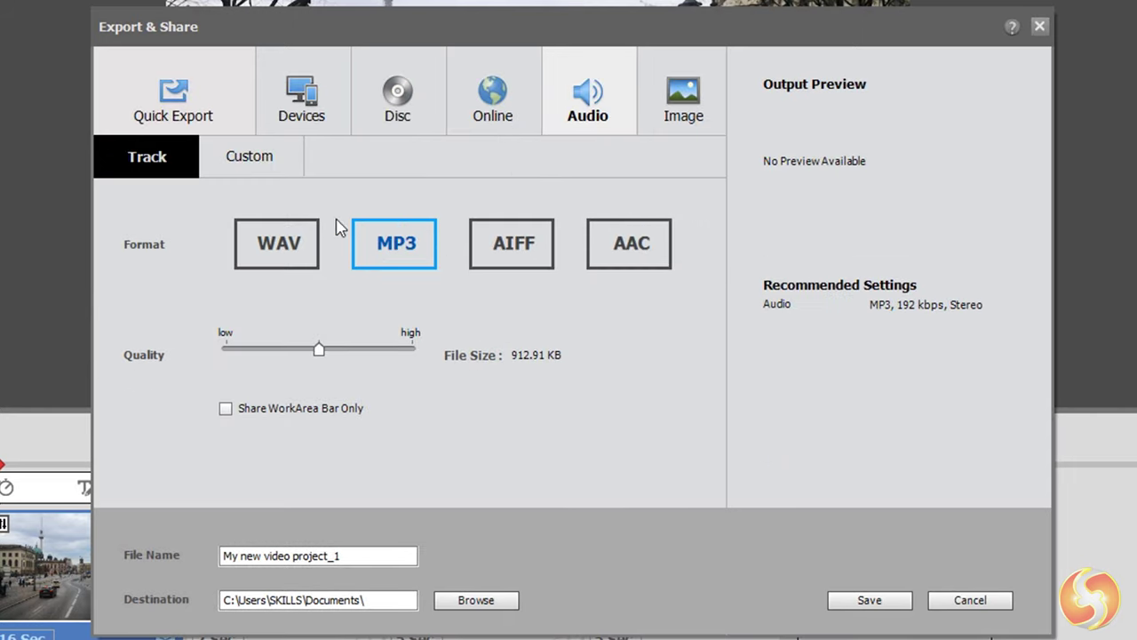
{"action": "left_click", "coordinate": [686, 100]}
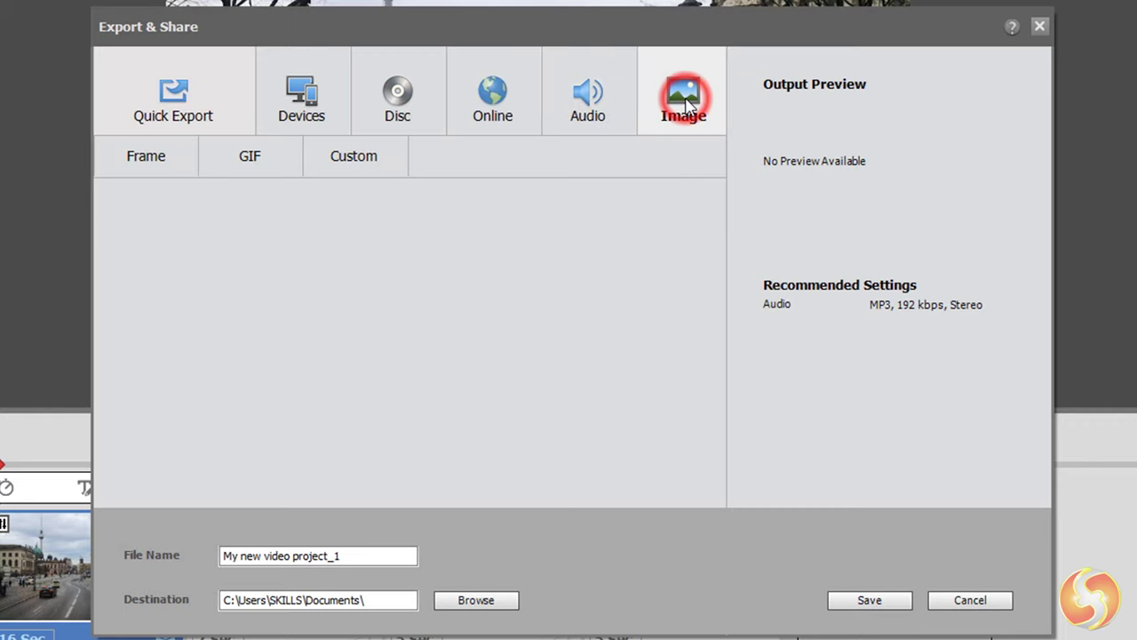